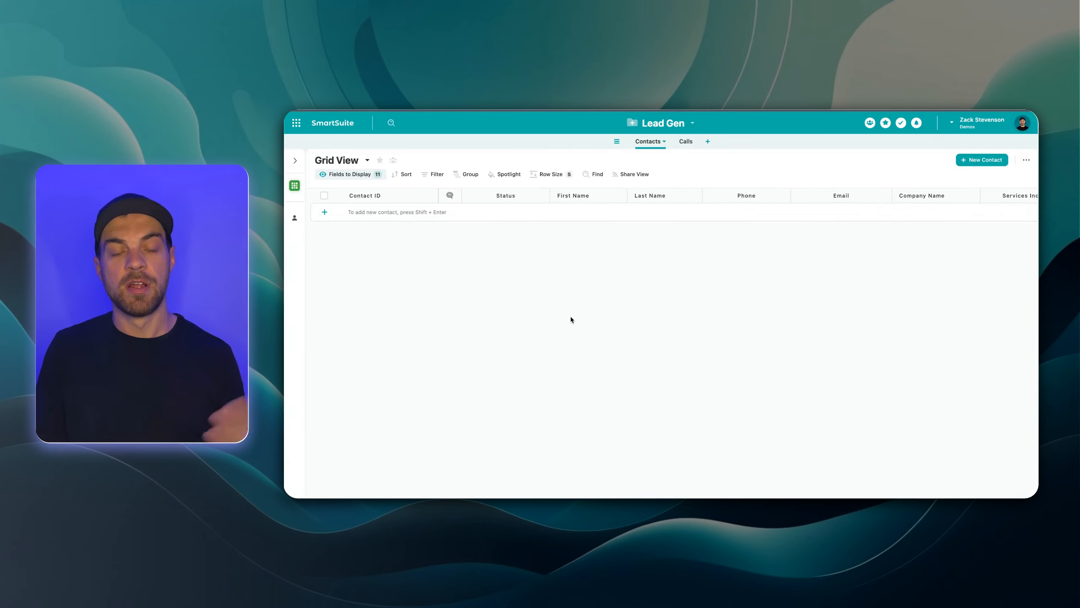
Step: Review the columns of the Contacts and Calls tables in the Lead Gen solution, slightly widening the Call Notes column
scroll(553, 325, "right", 1)
scroll(552, 324, "left", 1)
scroll(552, 324, "right", 2)
scroll(552, 326, "right", 4)
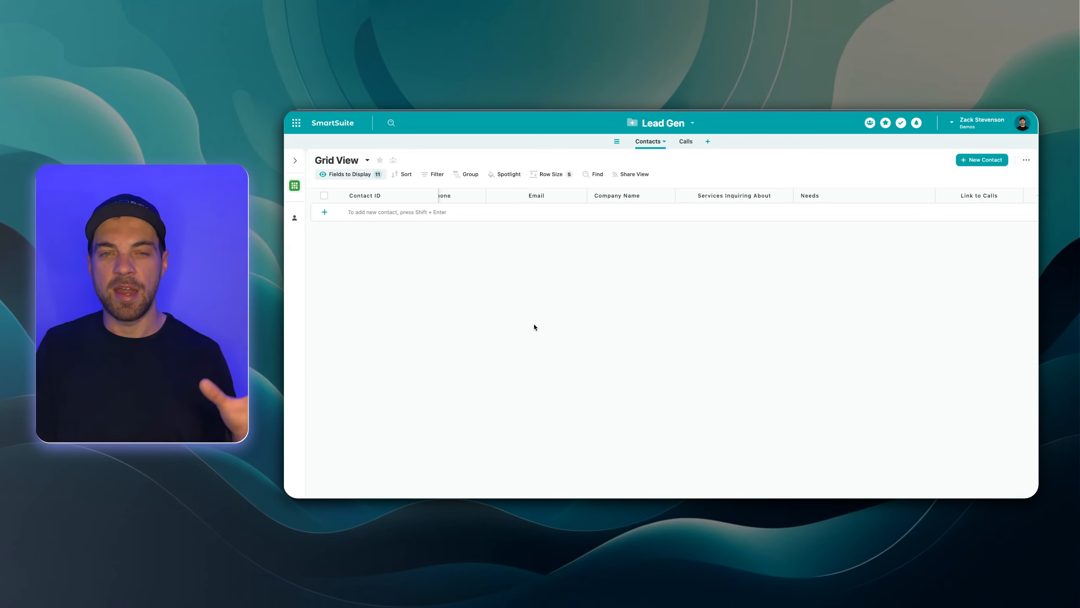
scroll(534, 326, "right", 2)
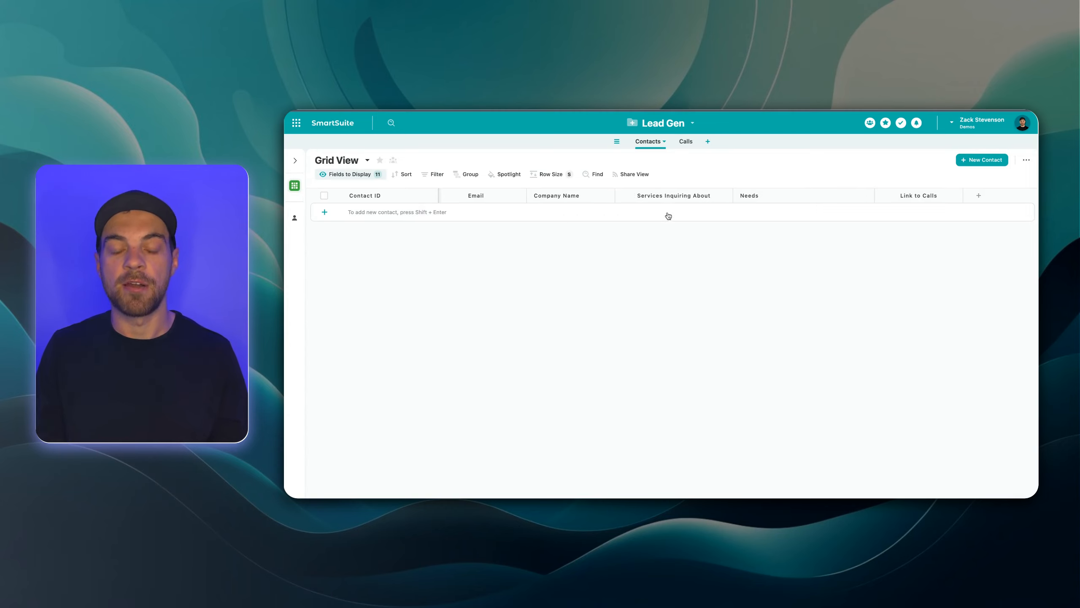
scroll(791, 228, "left", 8)
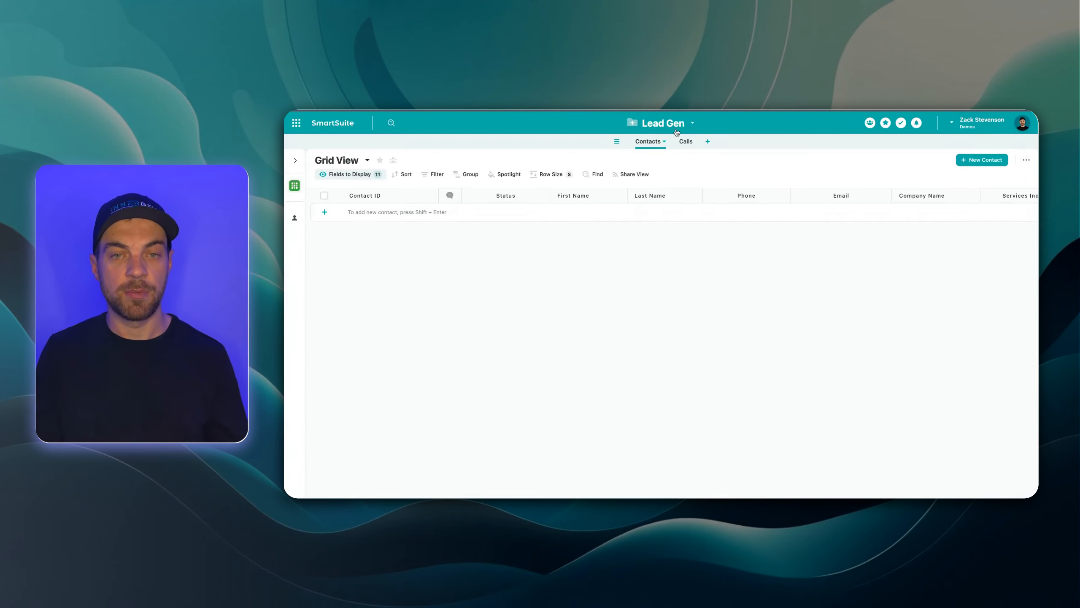
left_click(685, 142)
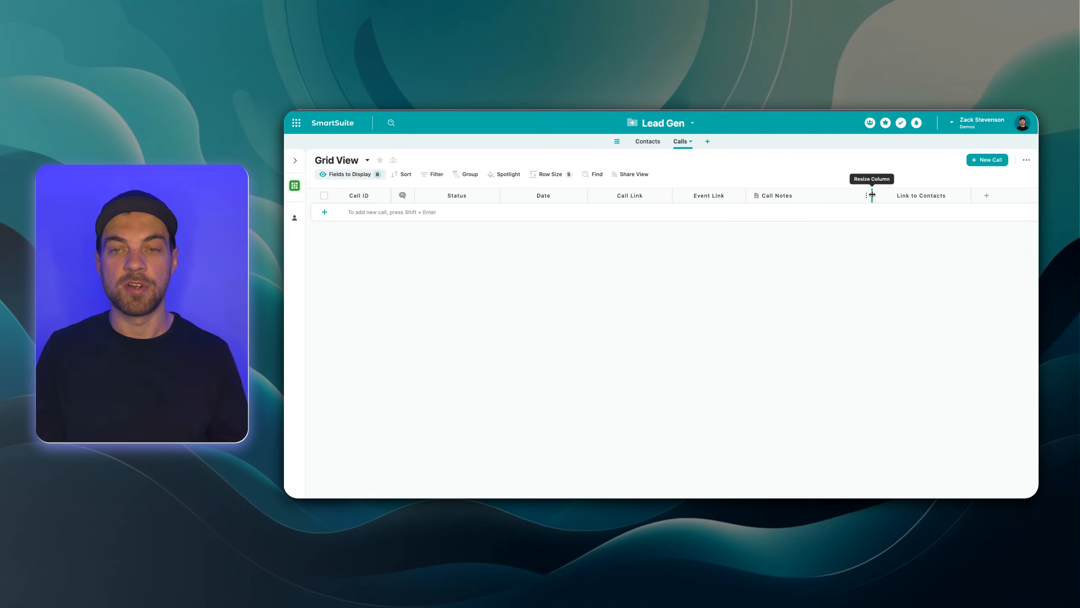
left_click_drag(871, 195, 881, 195)
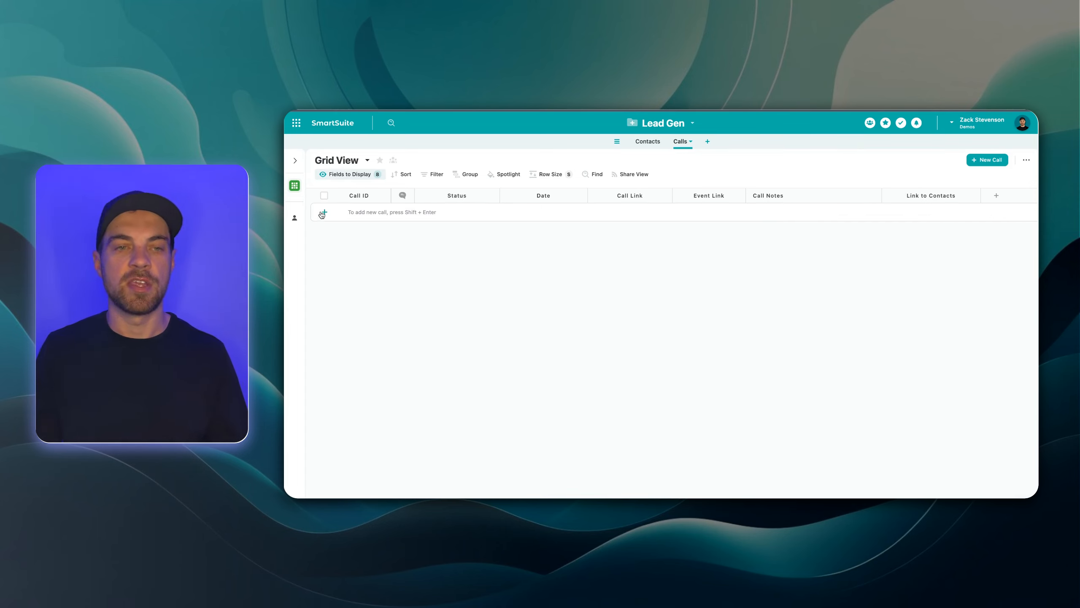
left_click(657, 142)
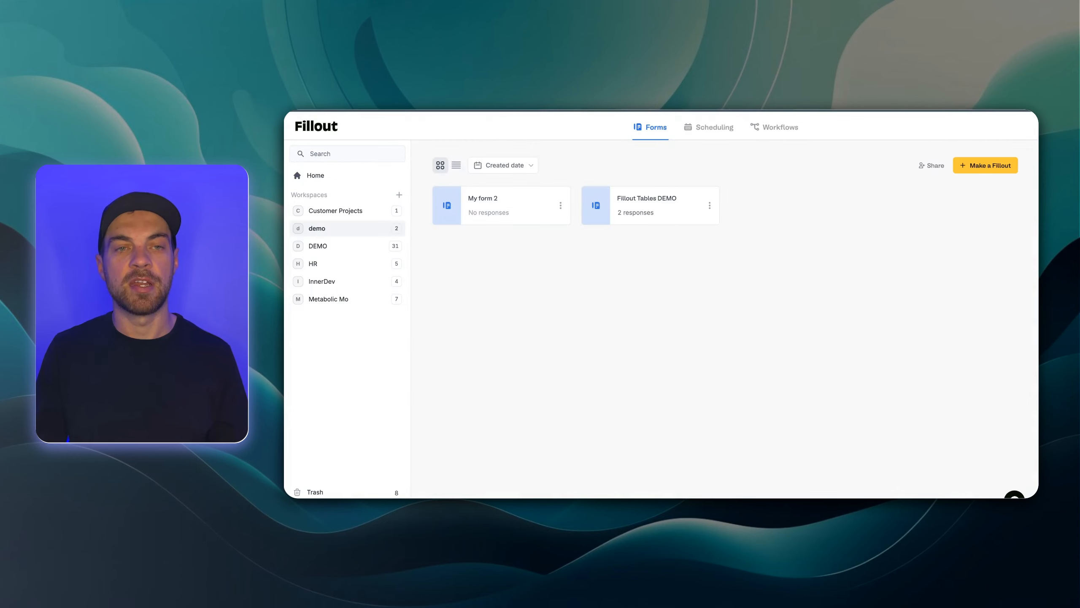
Step: In Fillout, start a new form connected to SmartSuite, using the Light theme and the SmartSuite - Demos account
left_click(982, 166)
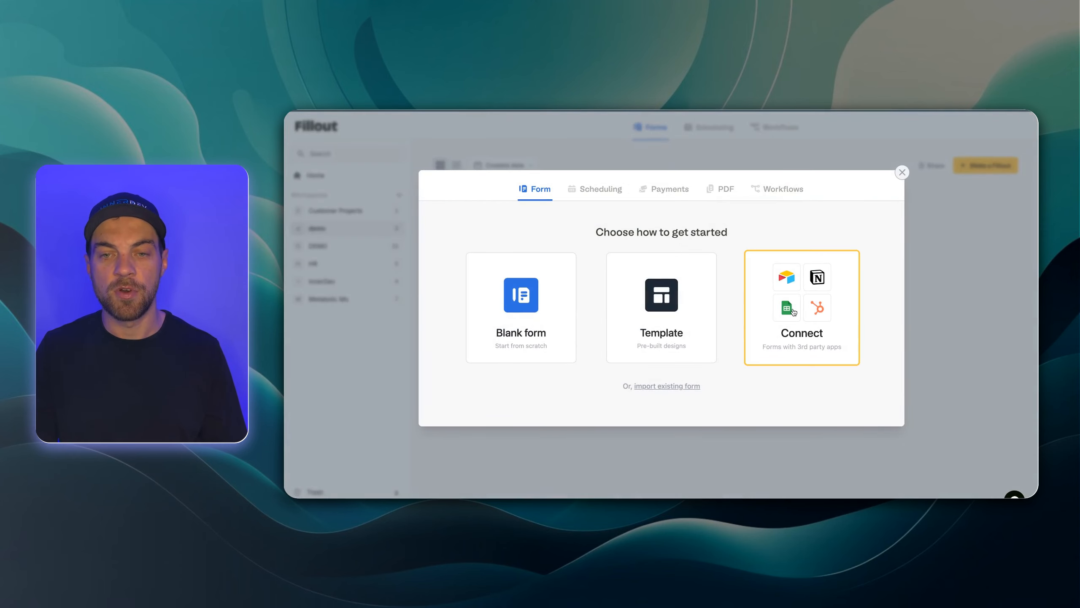
left_click(794, 312)
left_click(483, 377)
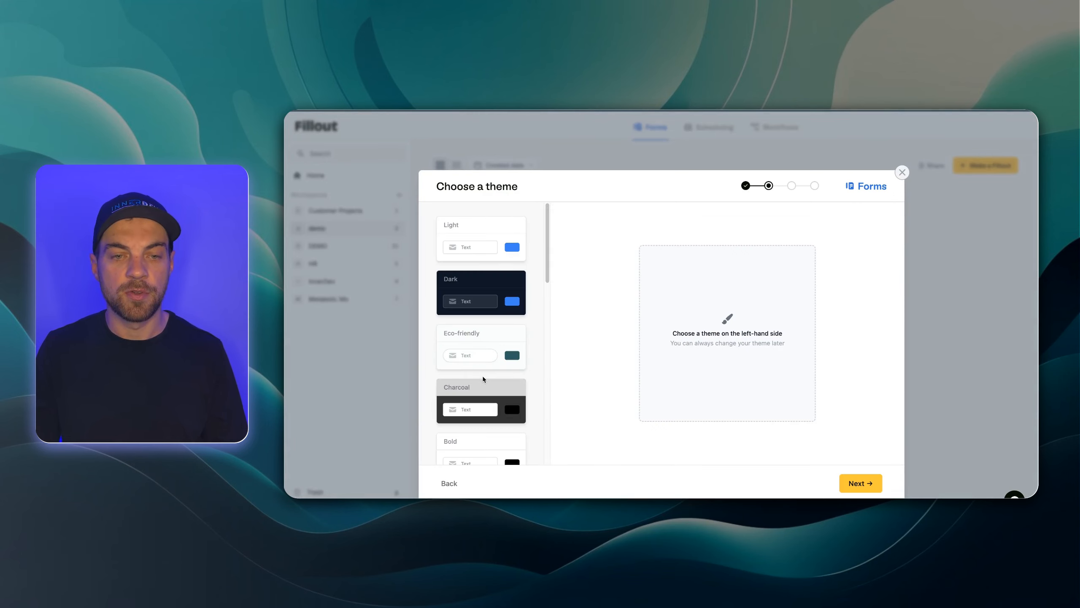
left_click(510, 225)
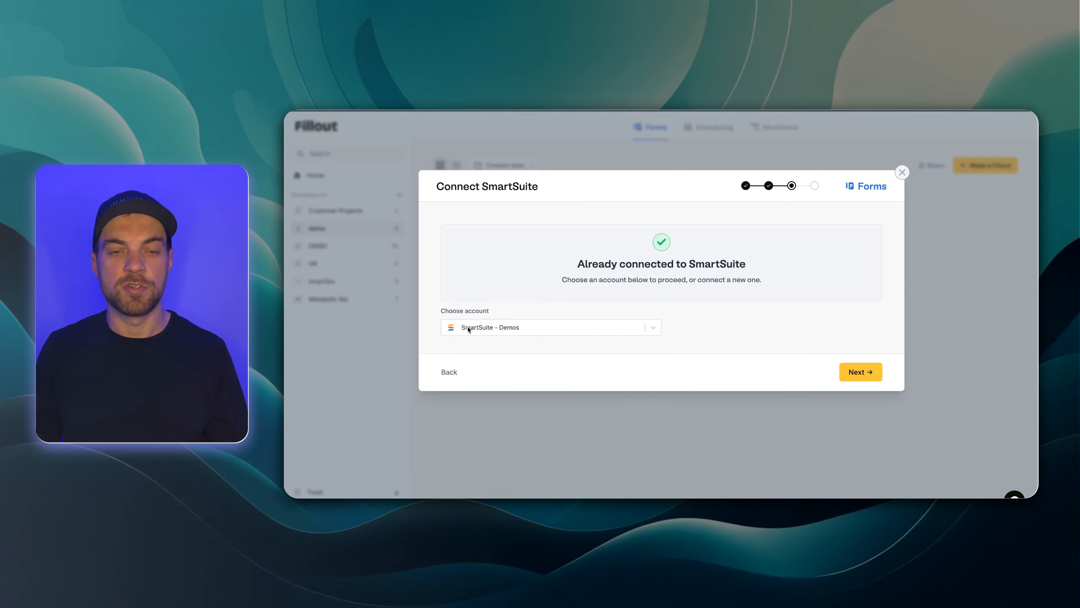
left_click(849, 374)
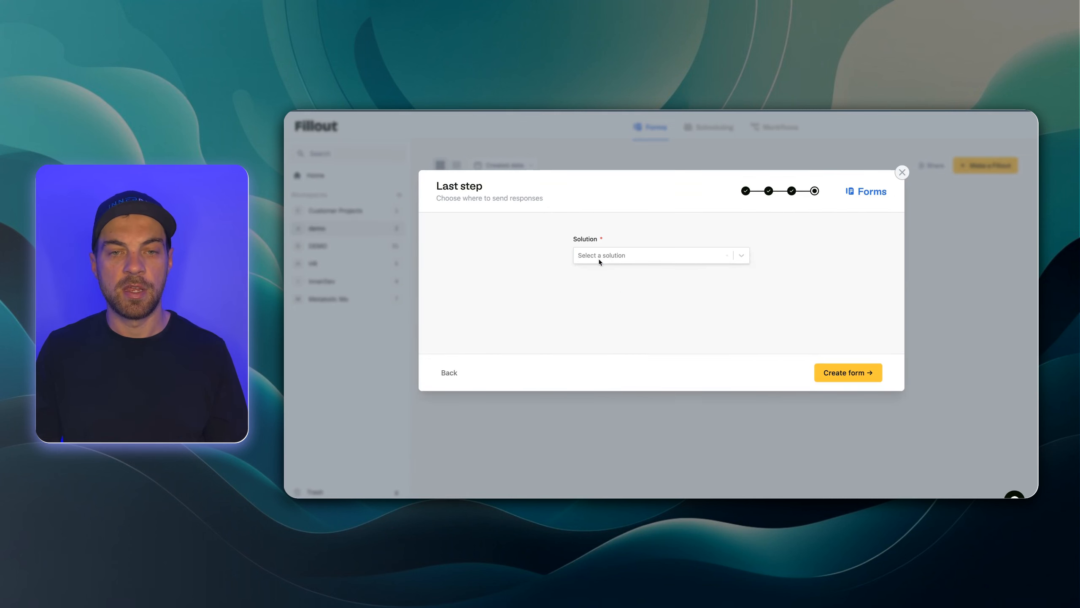
Step: Create the form with responses sent to the Contacts app of the Lead Gen solution, and name it Lead Gen - TEST
left_click(599, 260)
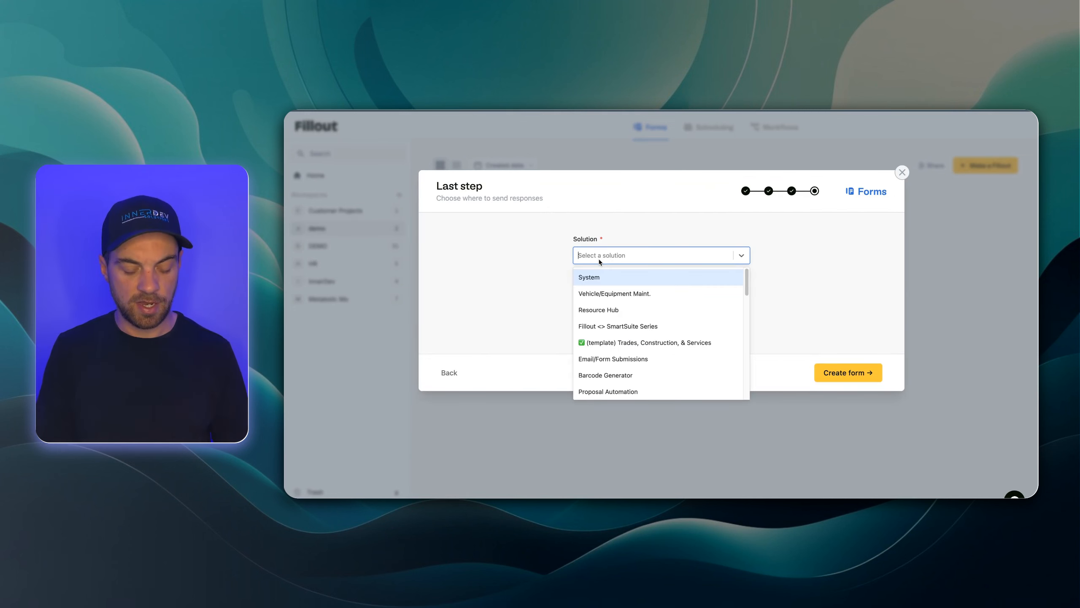
type("lea")
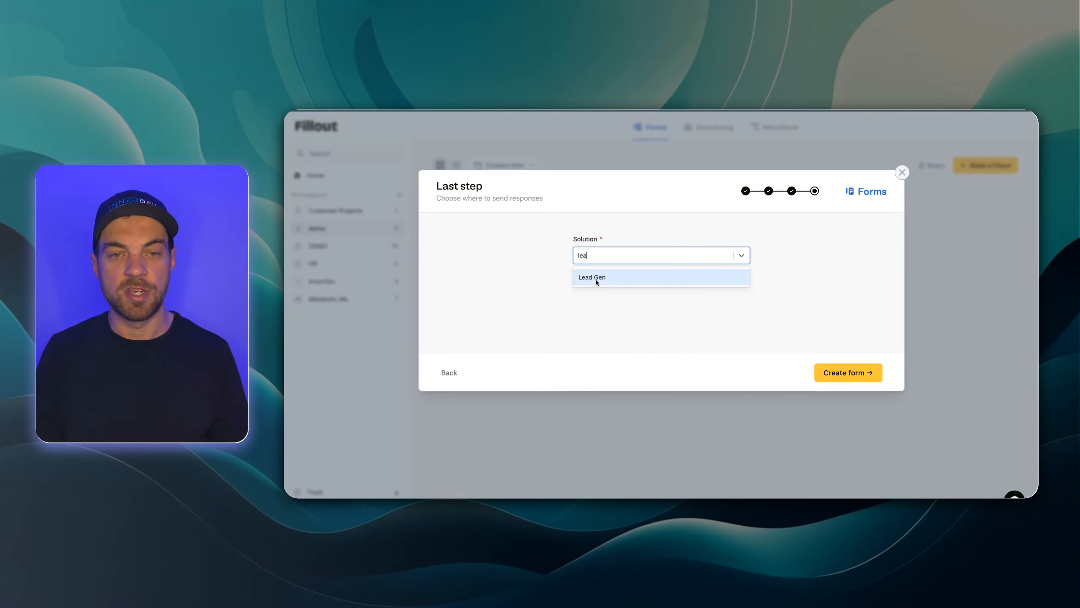
left_click(596, 279)
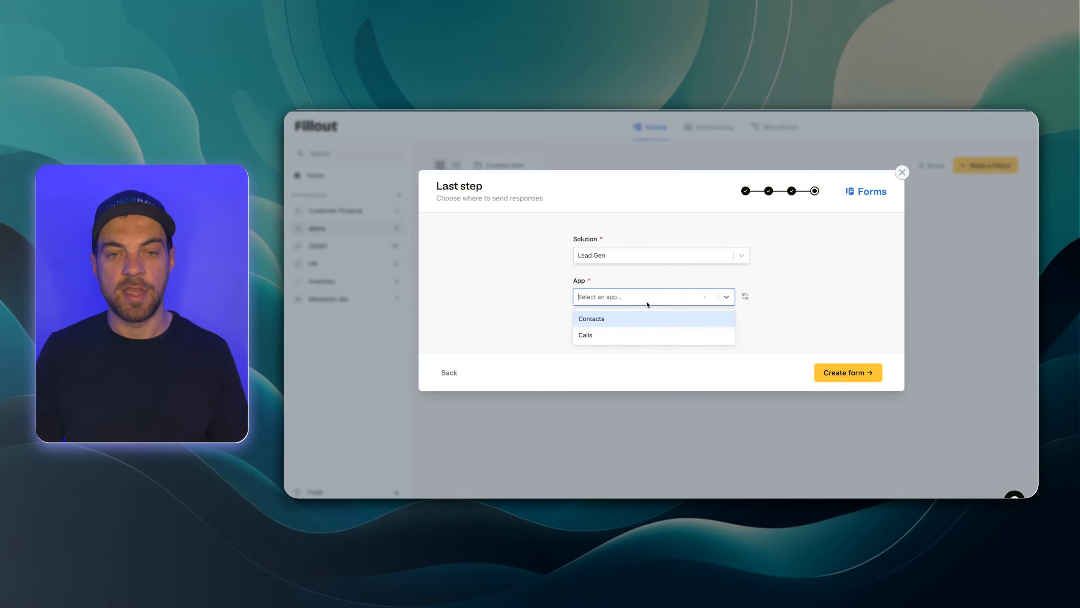
left_click(594, 319)
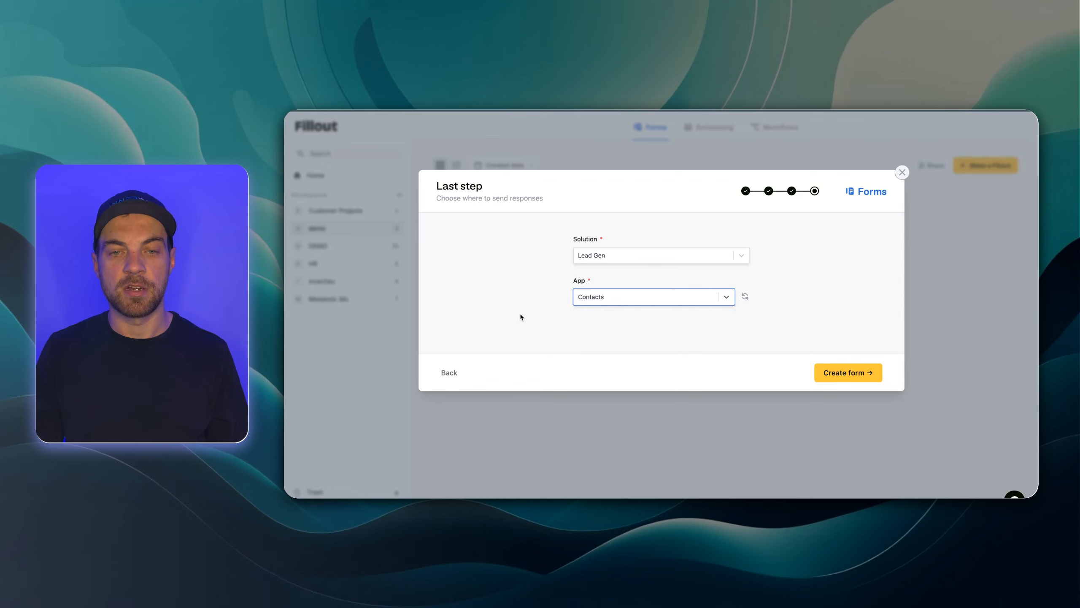
left_click(844, 373)
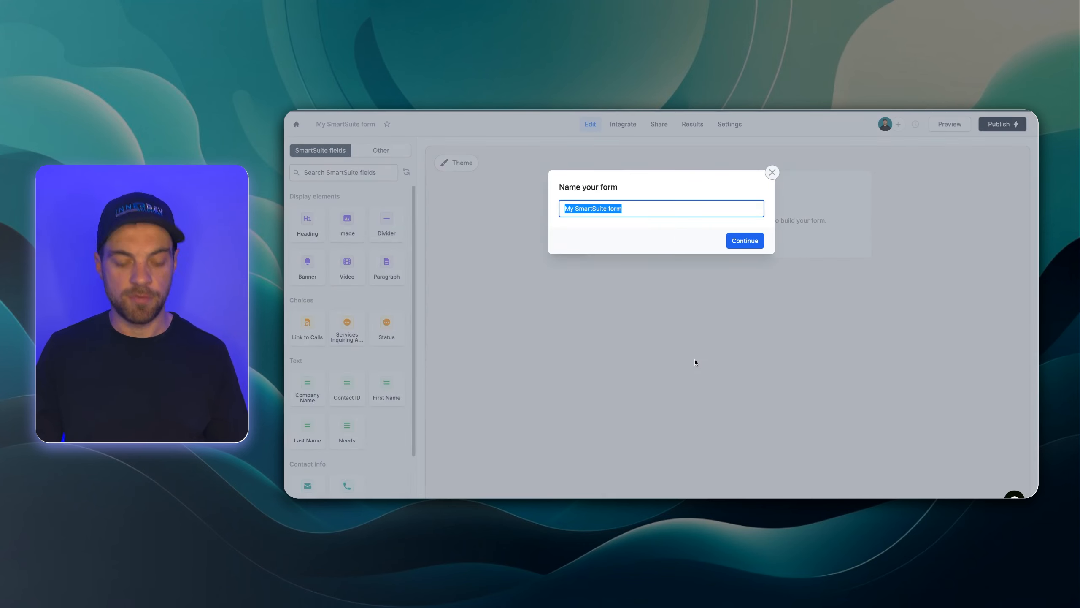
type("Lead Gen - TEST")
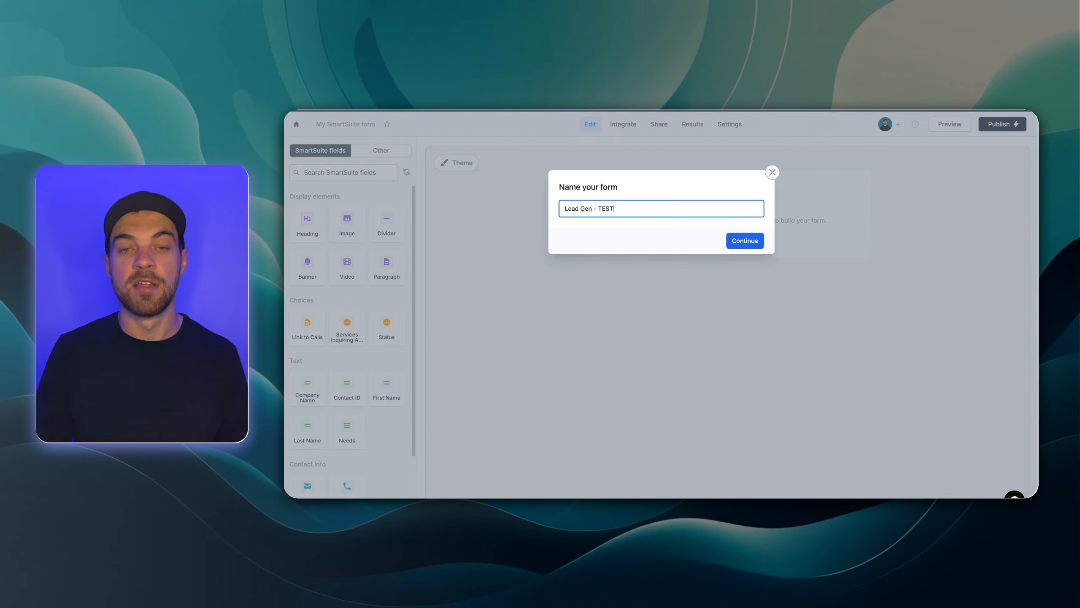
left_click(745, 240)
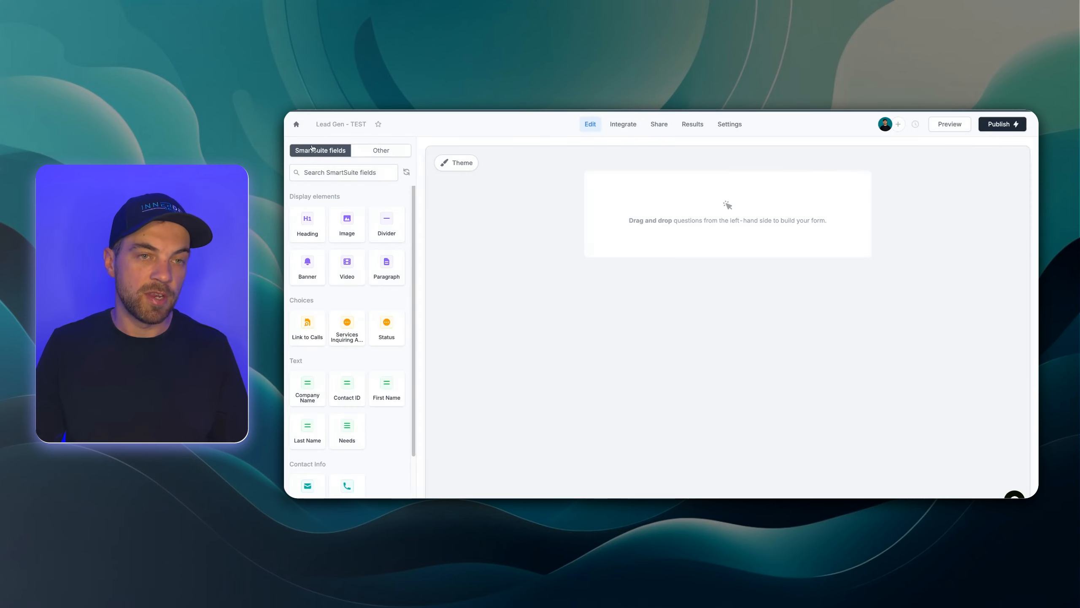
Step: Add the First Name, Last Name, Company Name, Email, Phone, Services Inquiring About and Needs fields to the form
scroll(308, 200, "down", 1)
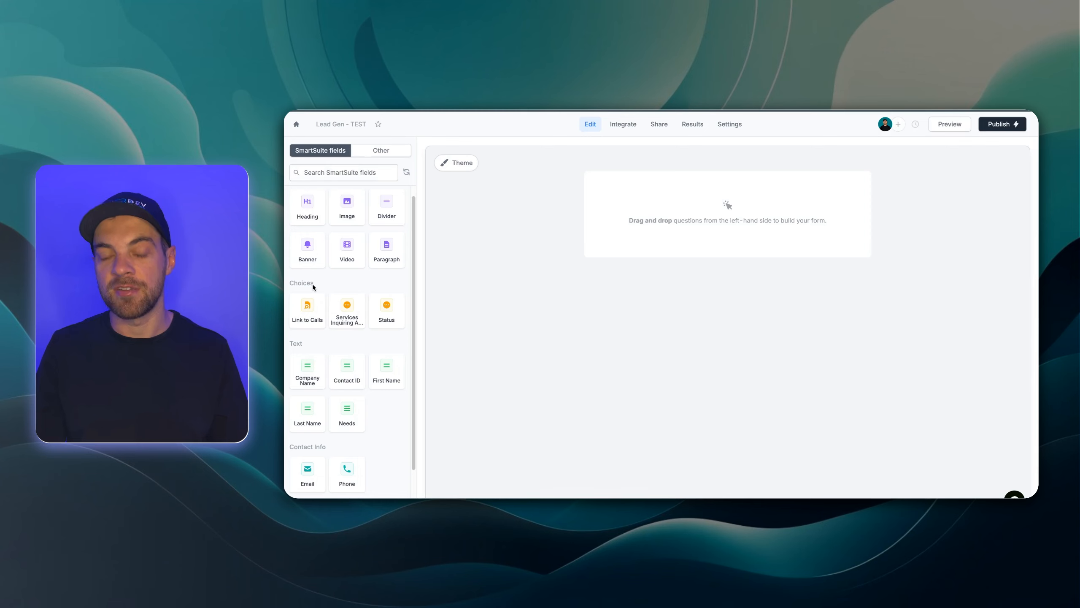
scroll(312, 285, "down", 2)
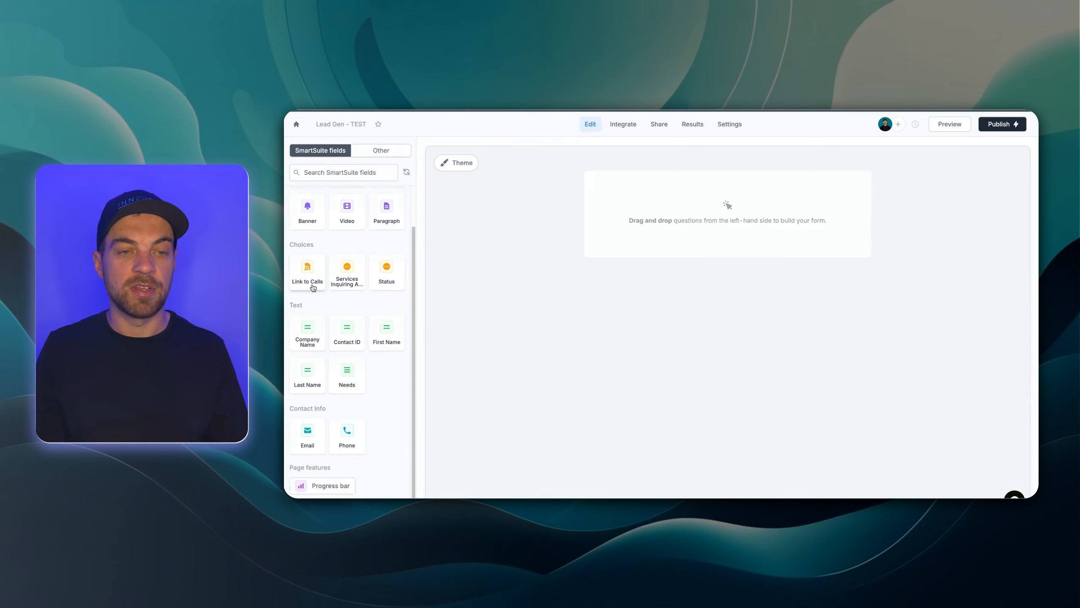
left_click(386, 330)
left_click(386, 339)
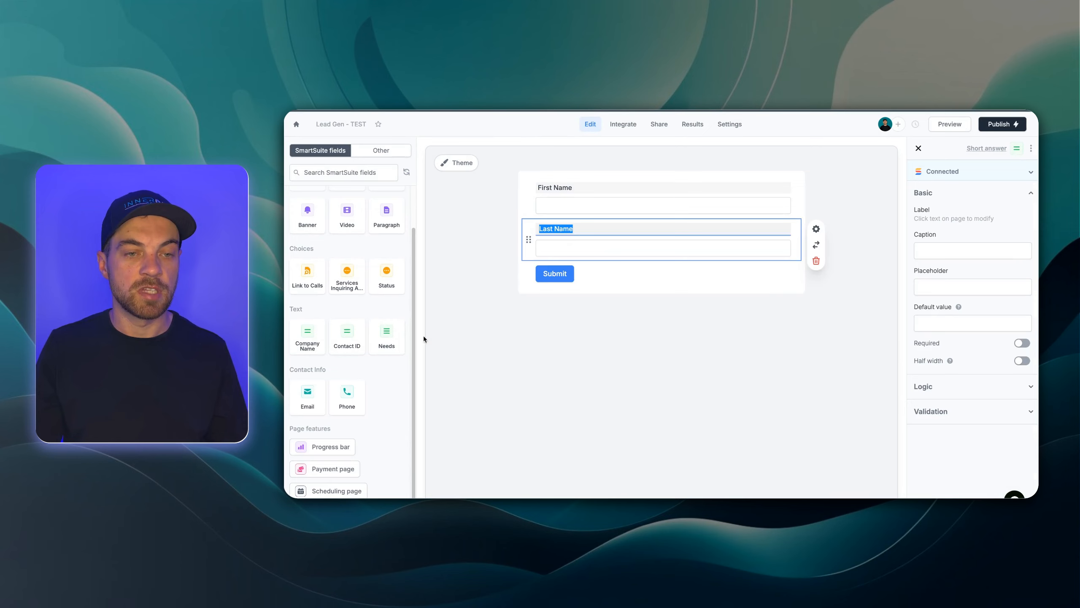
left_click(315, 339)
left_click(307, 400)
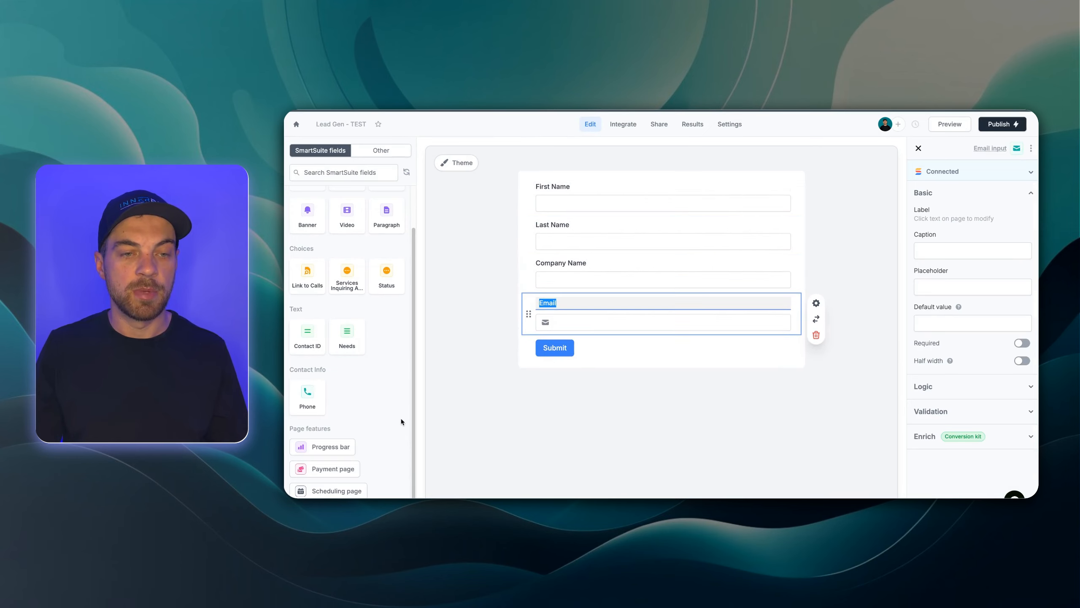
left_click(302, 402)
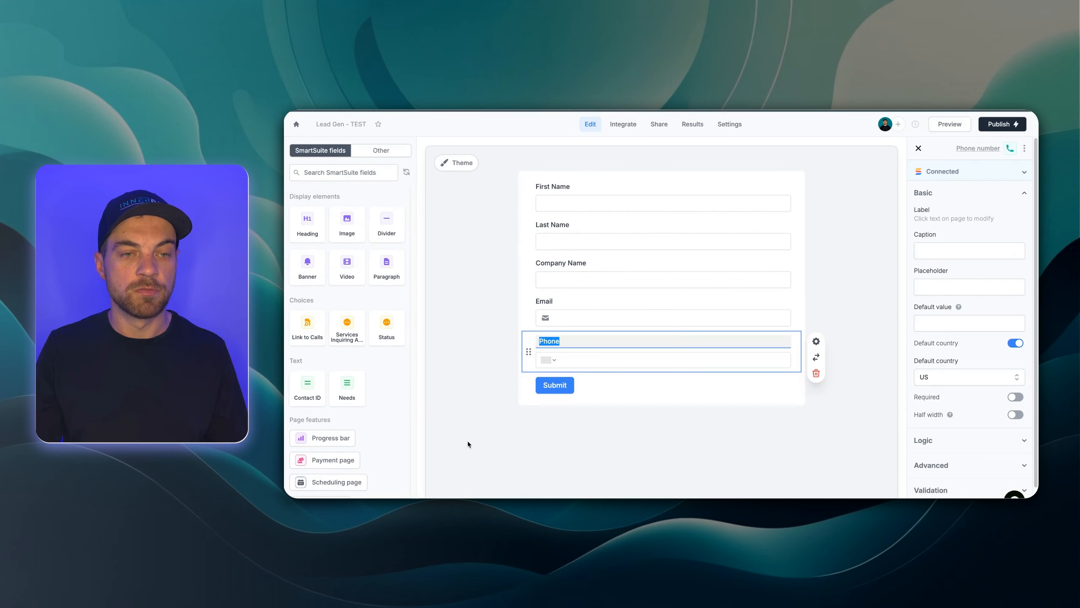
left_click(346, 334)
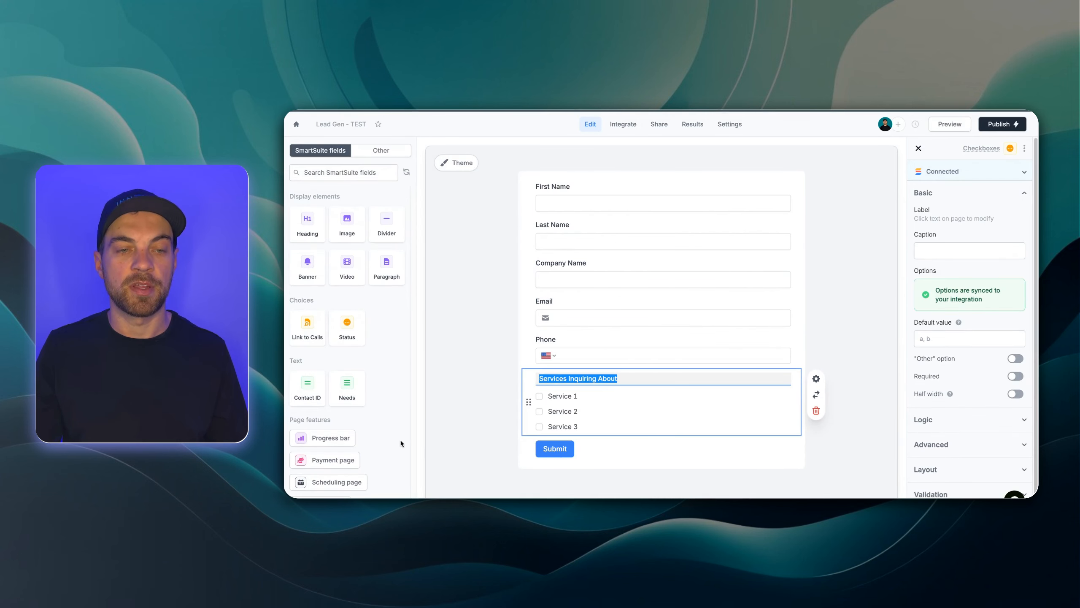
left_click(355, 392)
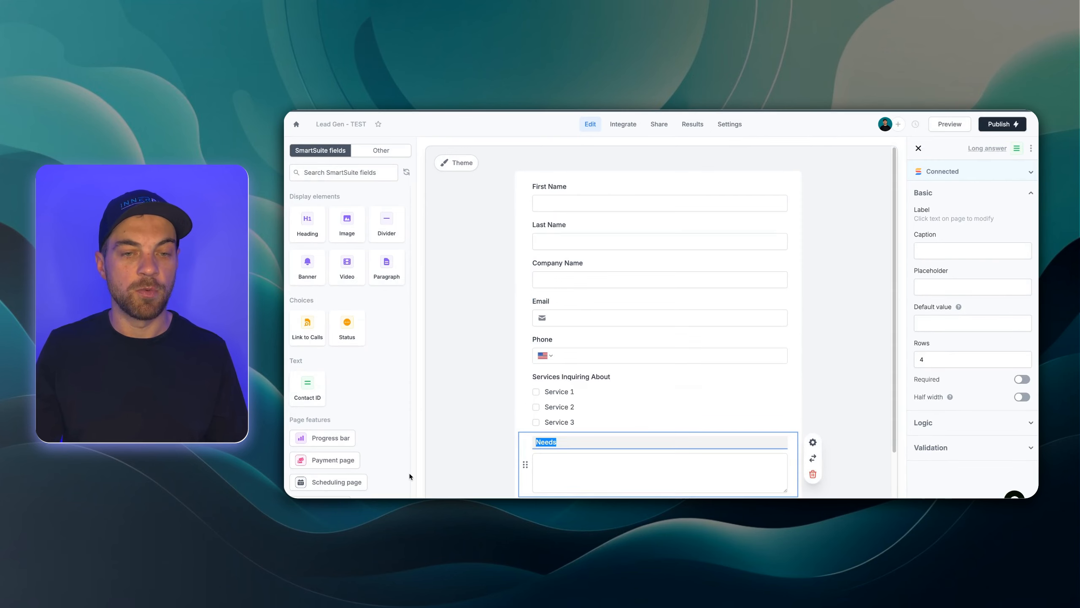
Step: Arrange the form in two columns by placing Last Name beside First Name and Phone beside Email
scroll(514, 411, "down", 2)
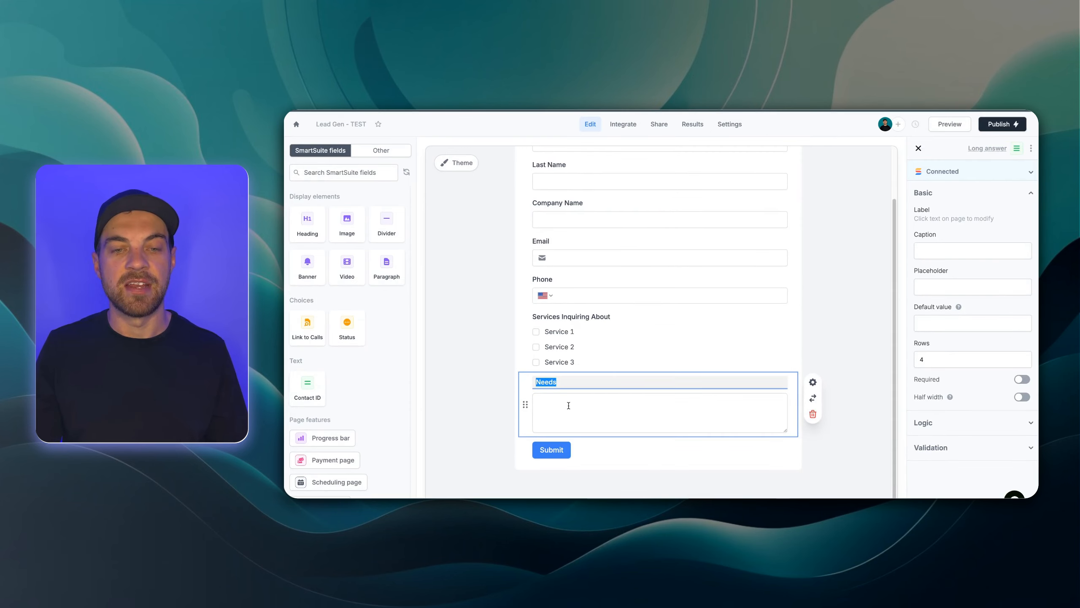
scroll(494, 362, "up", 2)
left_click_drag(528, 230, 762, 200)
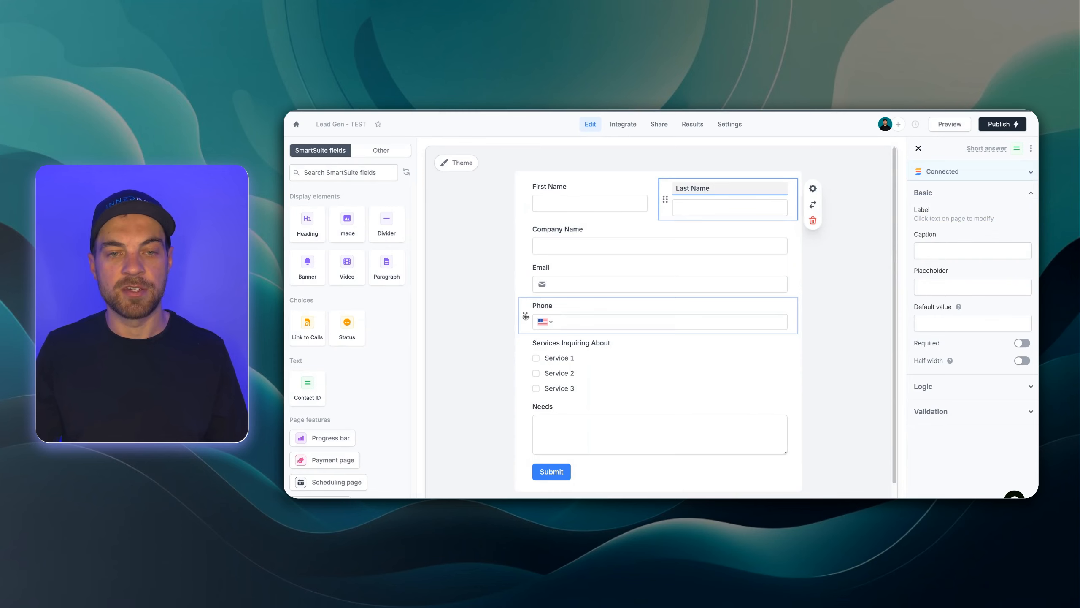
left_click_drag(526, 316, 719, 280)
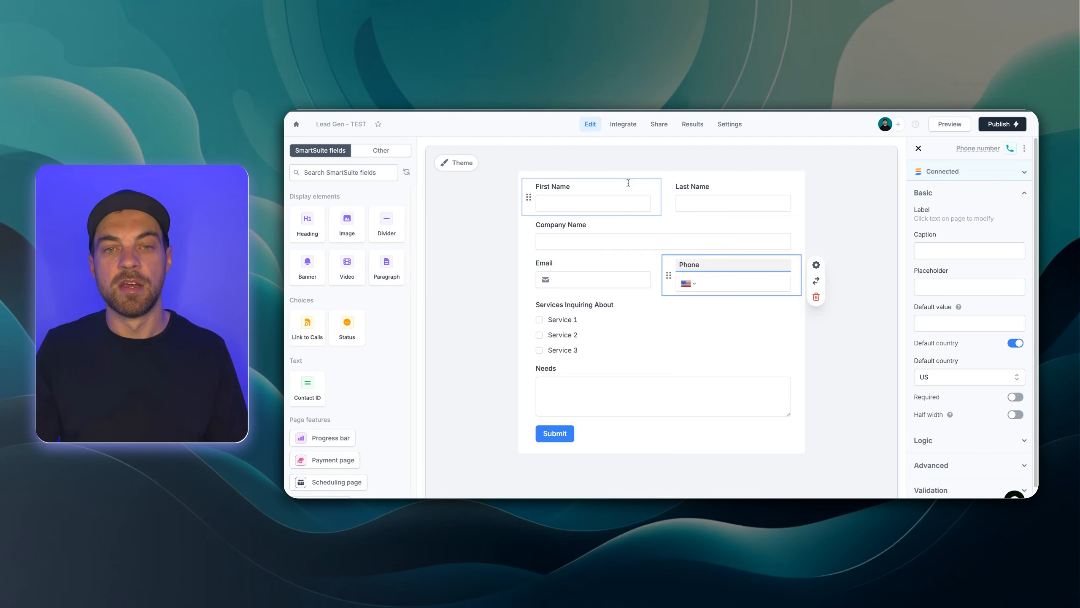
Step: Look through the First Name field's caption, placeholder, default value and logic settings
left_click(652, 195)
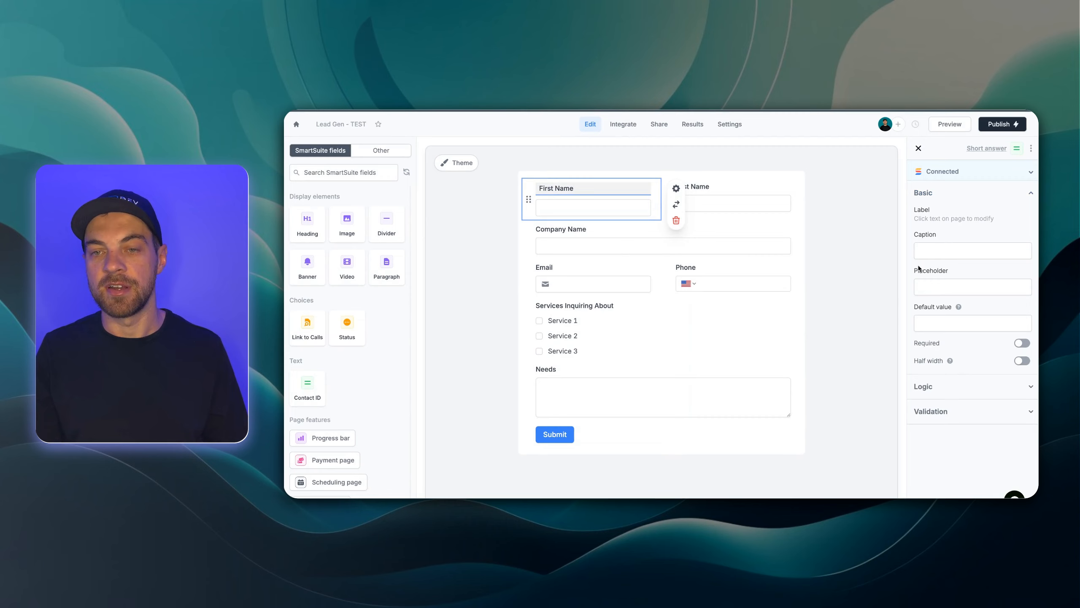
left_click(949, 323)
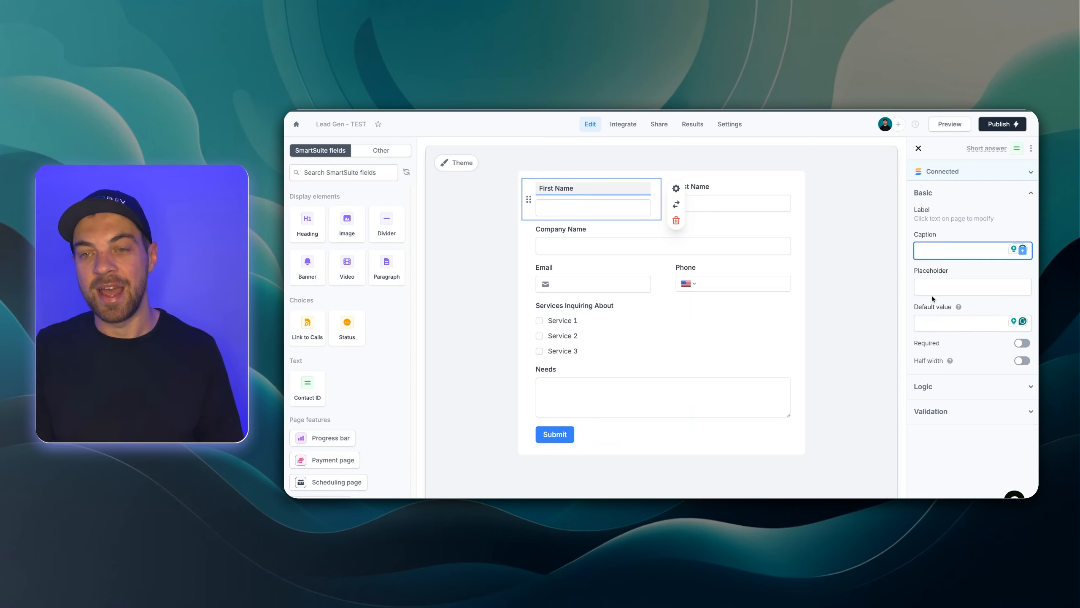
left_click(918, 286)
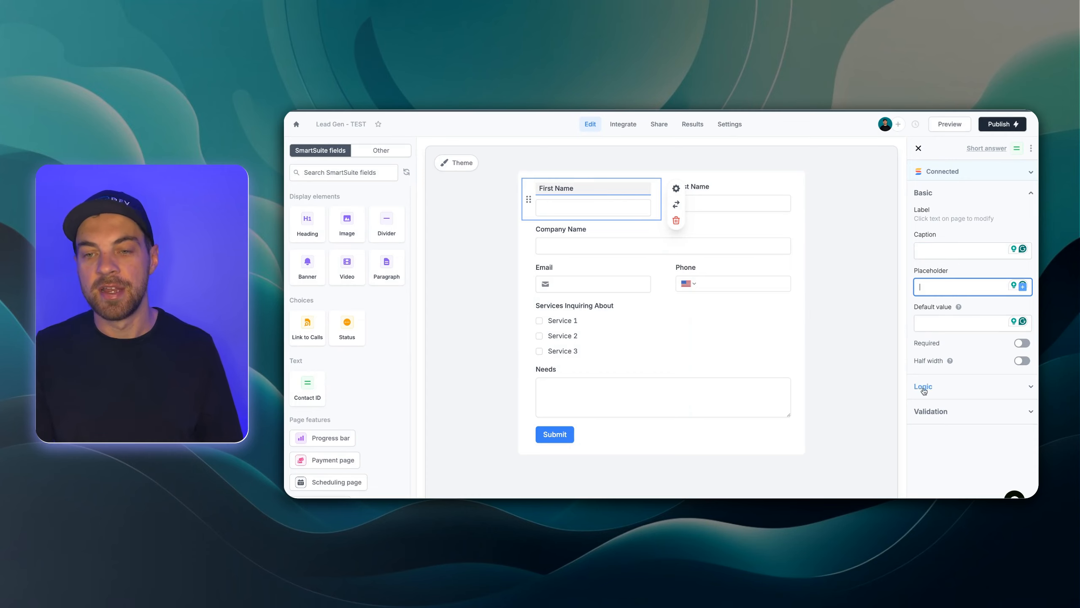
left_click(962, 395)
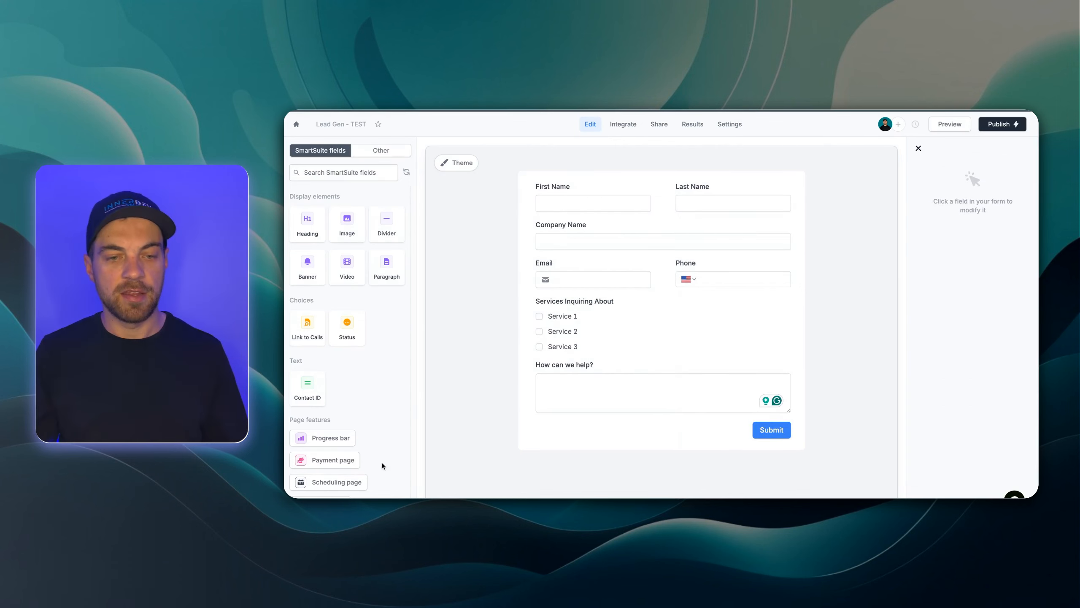
Step: Add a scheduling page to the form using Fillout Scheduling with Google Calendar, keeping the preselected meeting host
left_click(455, 508)
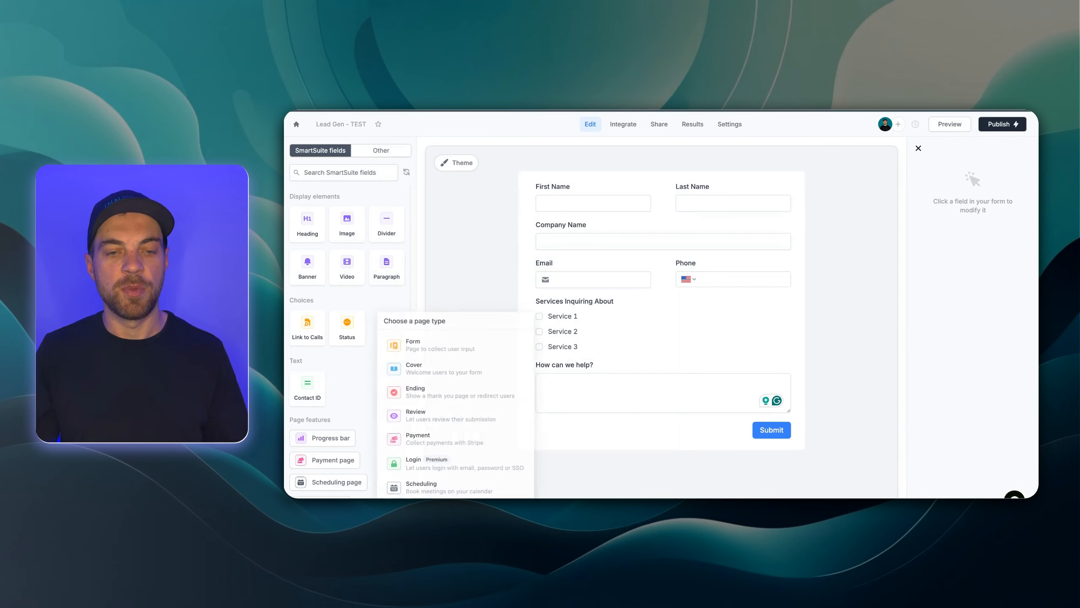
left_click(415, 486)
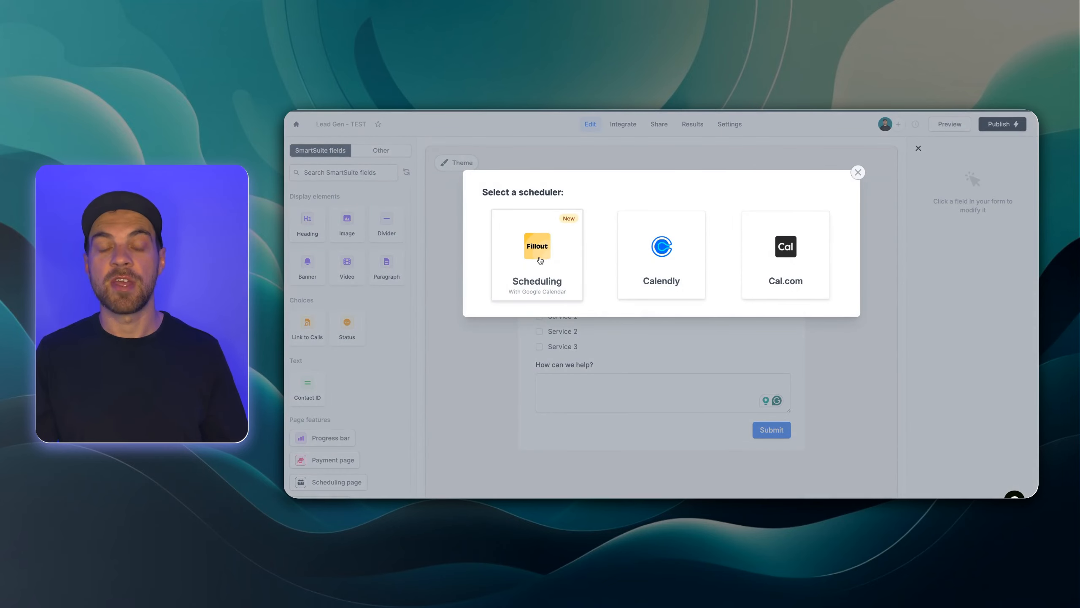
left_click(542, 251)
left_click(533, 254)
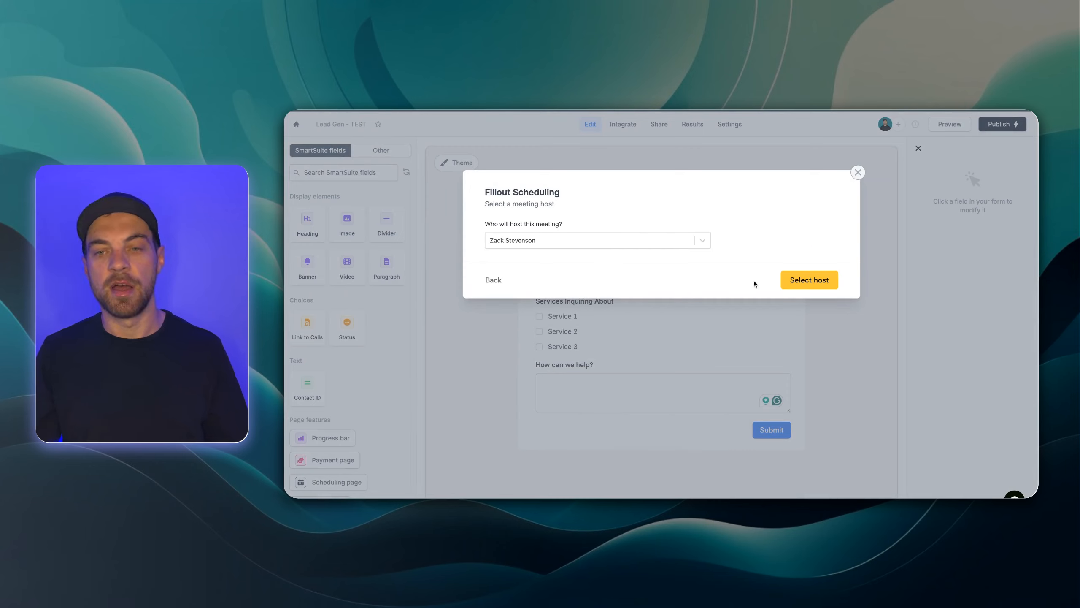
left_click(804, 283)
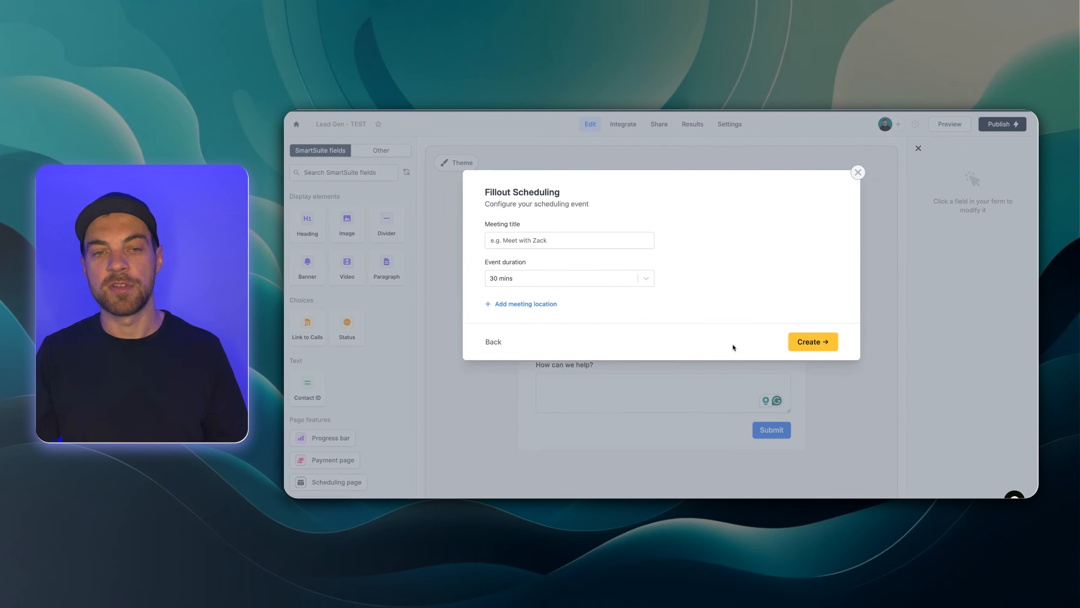
Step: Create the scheduling event with a "Consult with" title ending in the host's first name and Google Meet as the meeting location
left_click(546, 246)
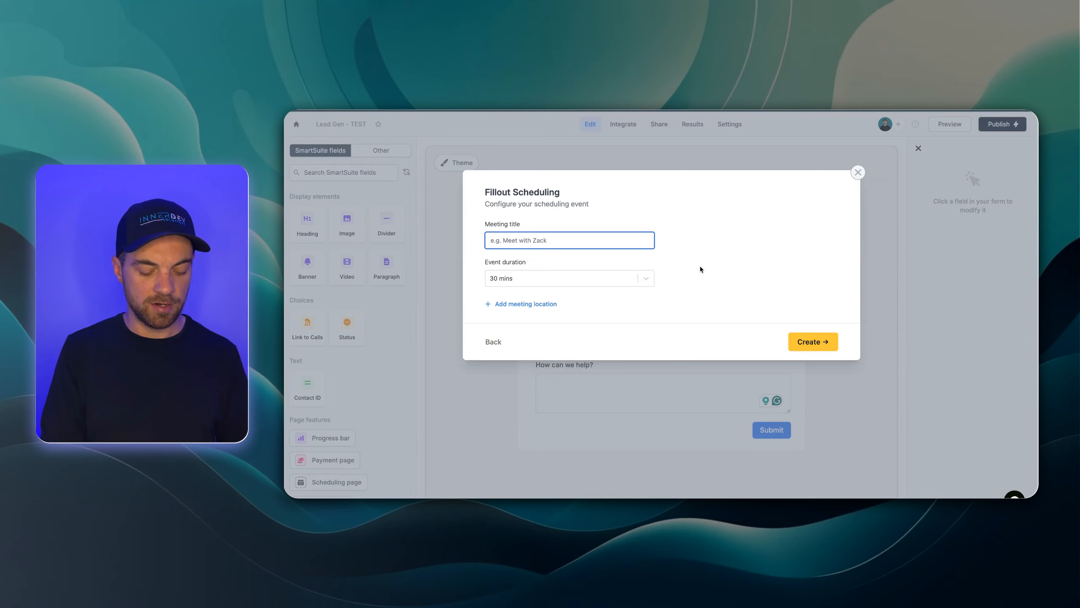
type("Consult")
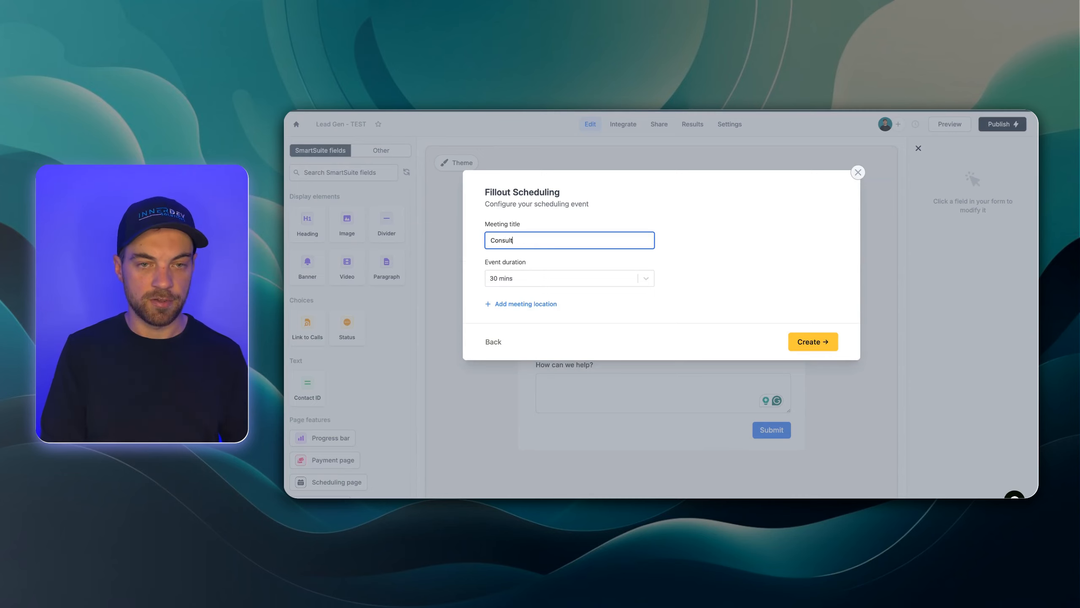
type(" with Zack")
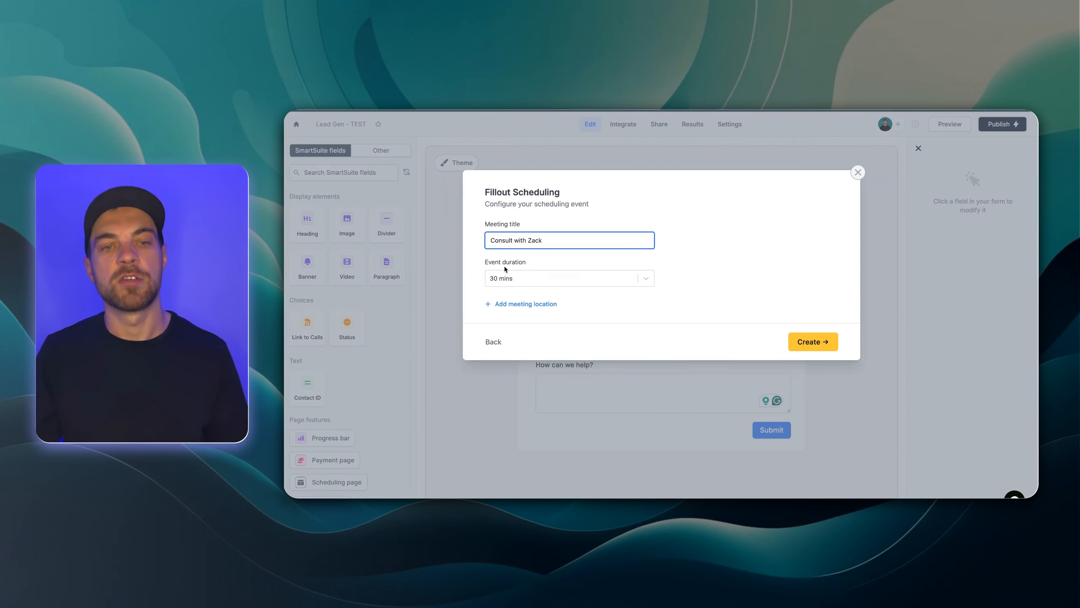
left_click(531, 304)
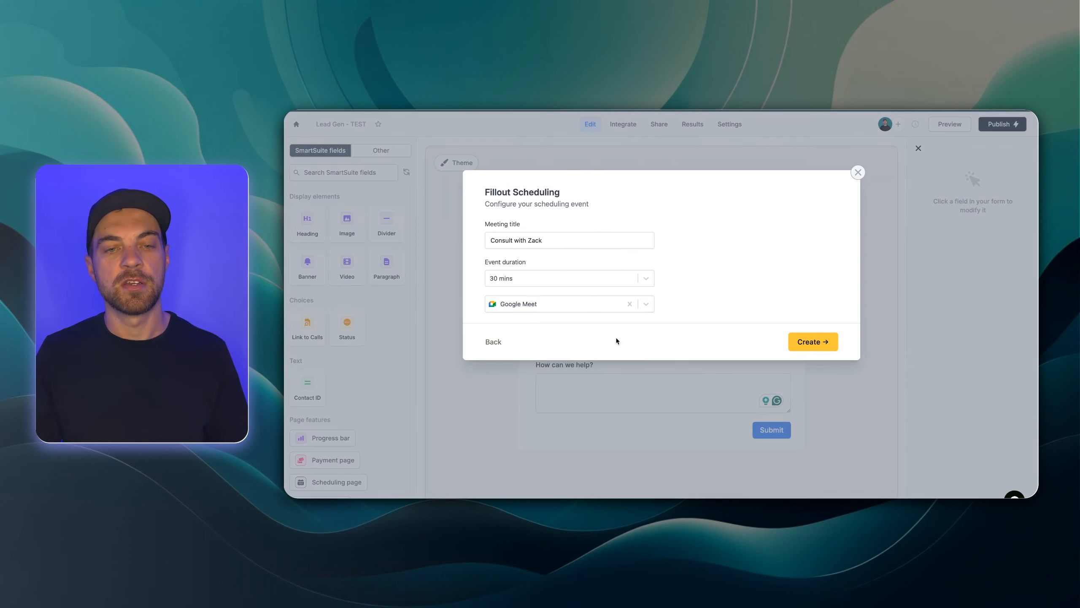
left_click(808, 344)
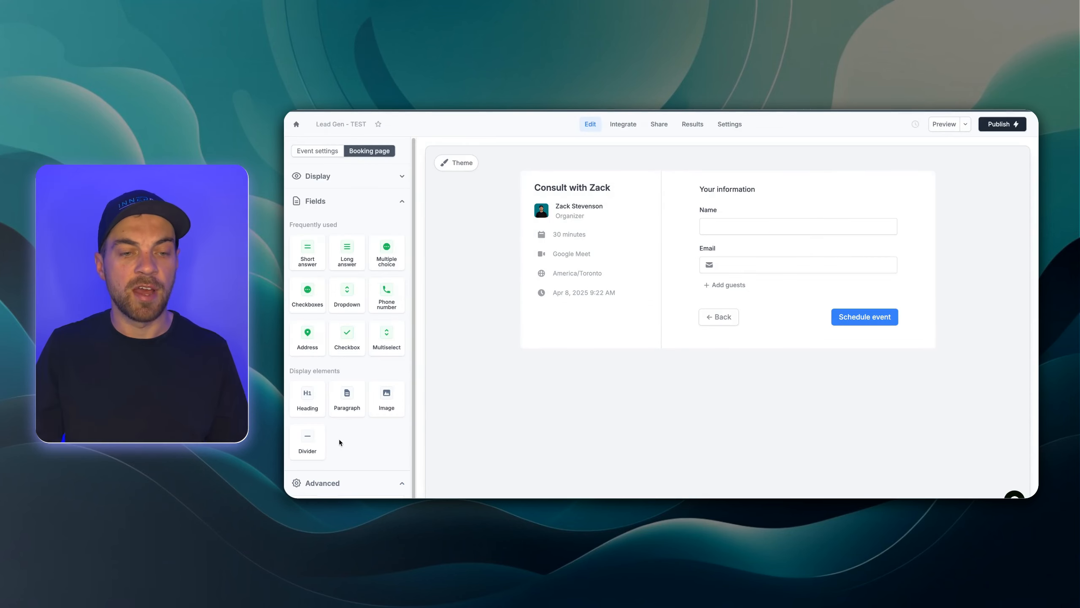
Step: Enable pre-filling of the booking page from previous inputs and map the respondent email to the Email field
scroll(339, 442, "down", 1)
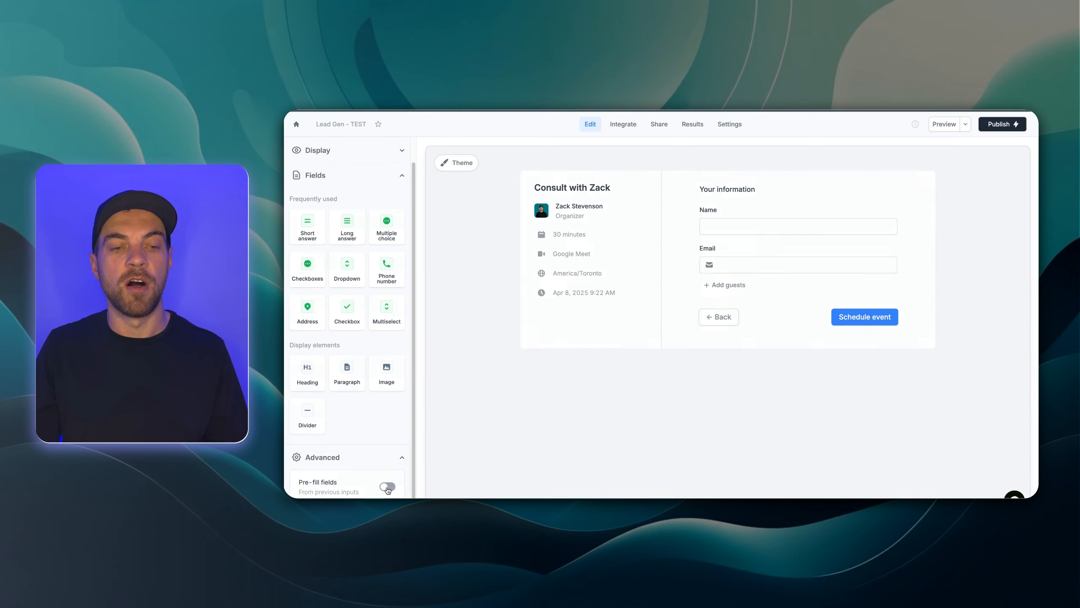
left_click(387, 487)
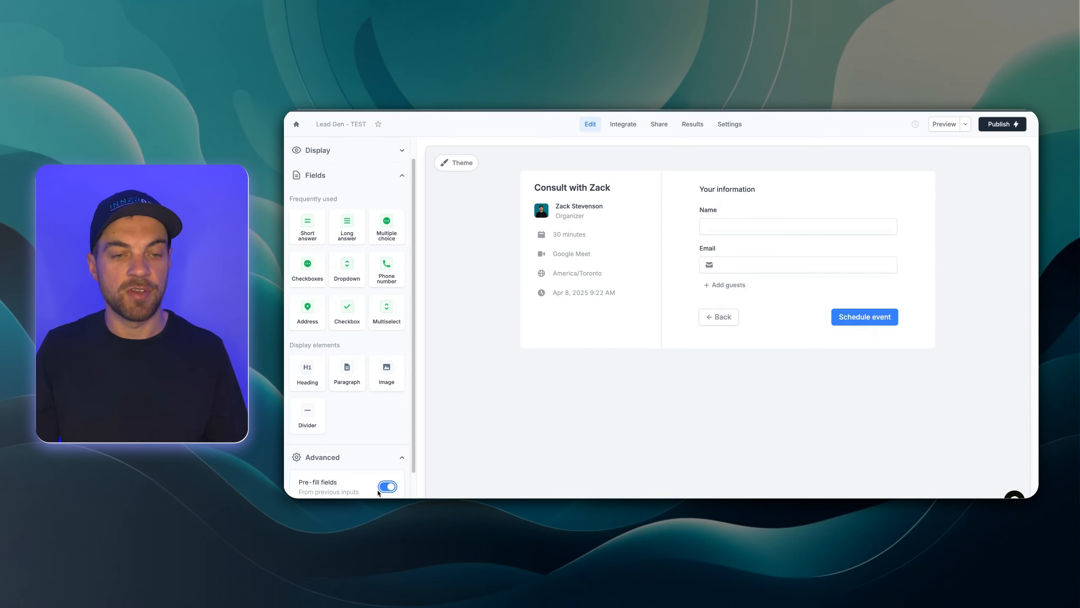
scroll(385, 485, "down", 3)
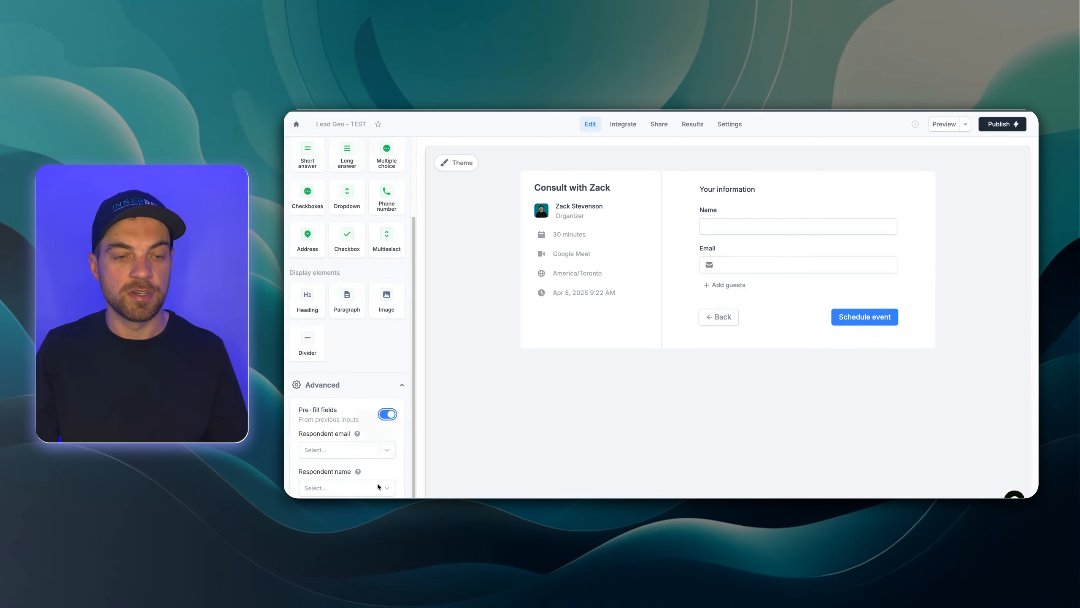
left_click(325, 451)
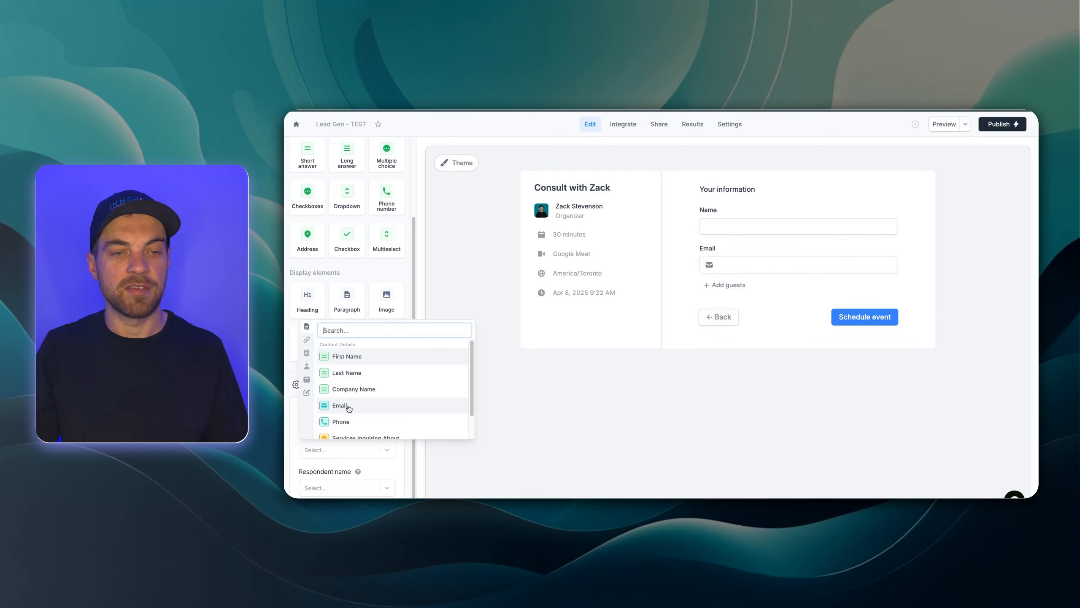
left_click(347, 406)
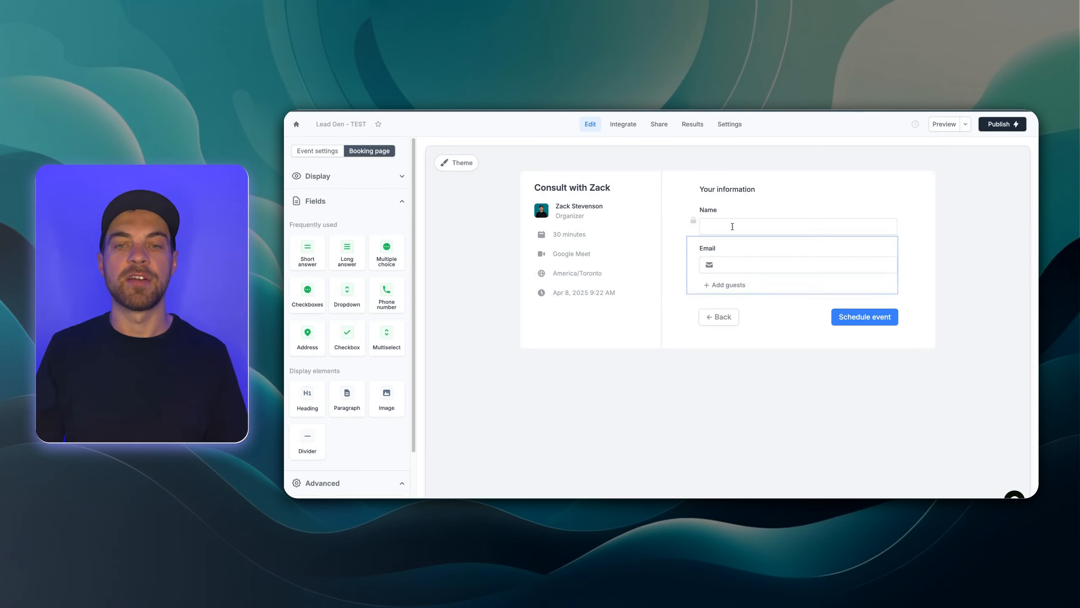
Step: Create a text calculation named "full name" from the respondent name pre-fill options
scroll(375, 387, "down", 2)
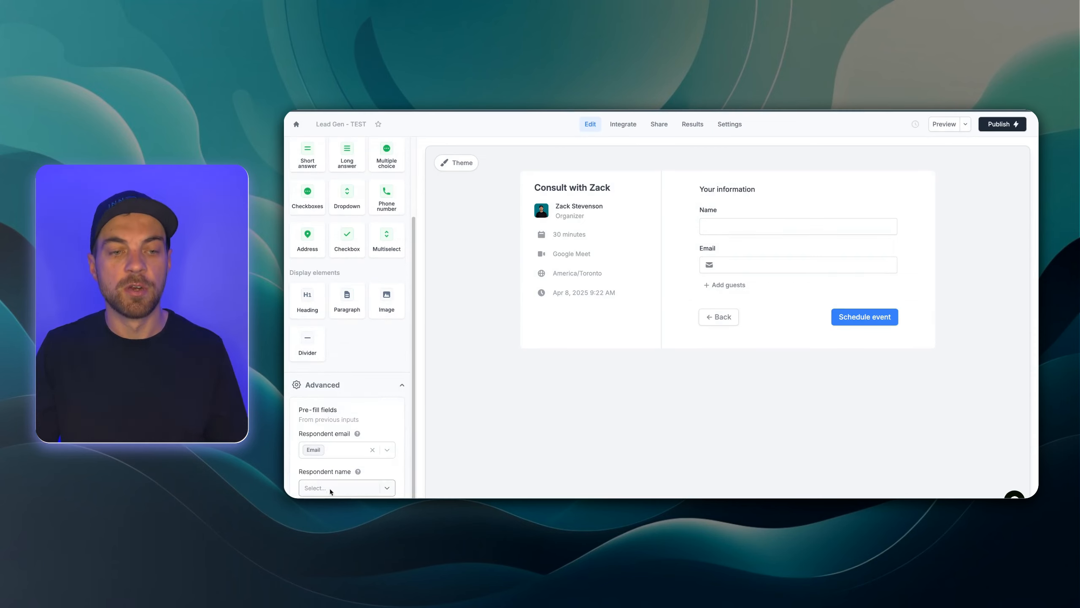
left_click(332, 490)
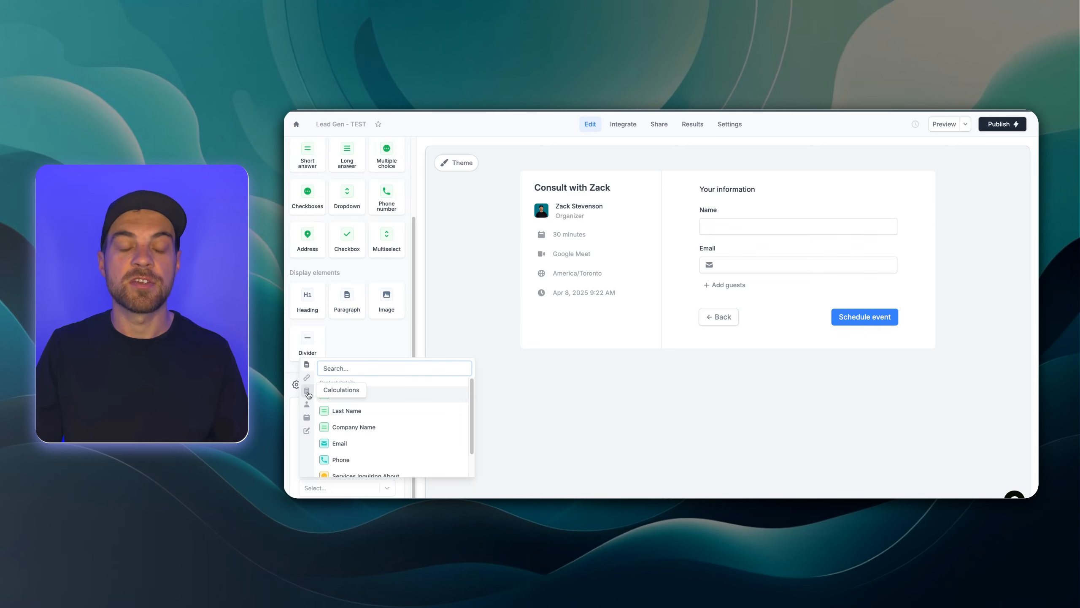
left_click(307, 393)
left_click(397, 438)
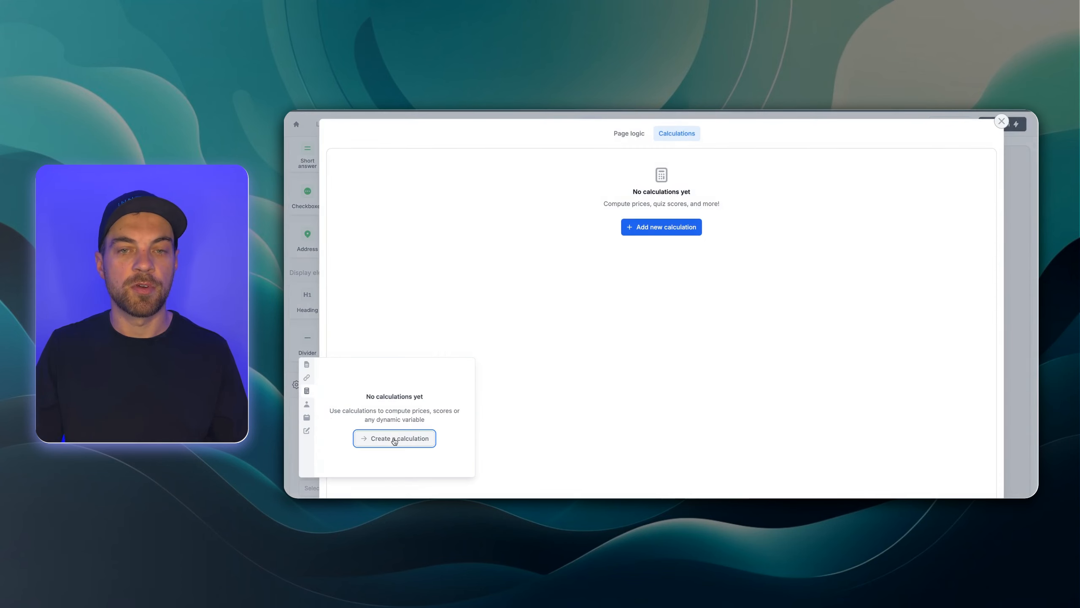
left_click(619, 225)
type("f")
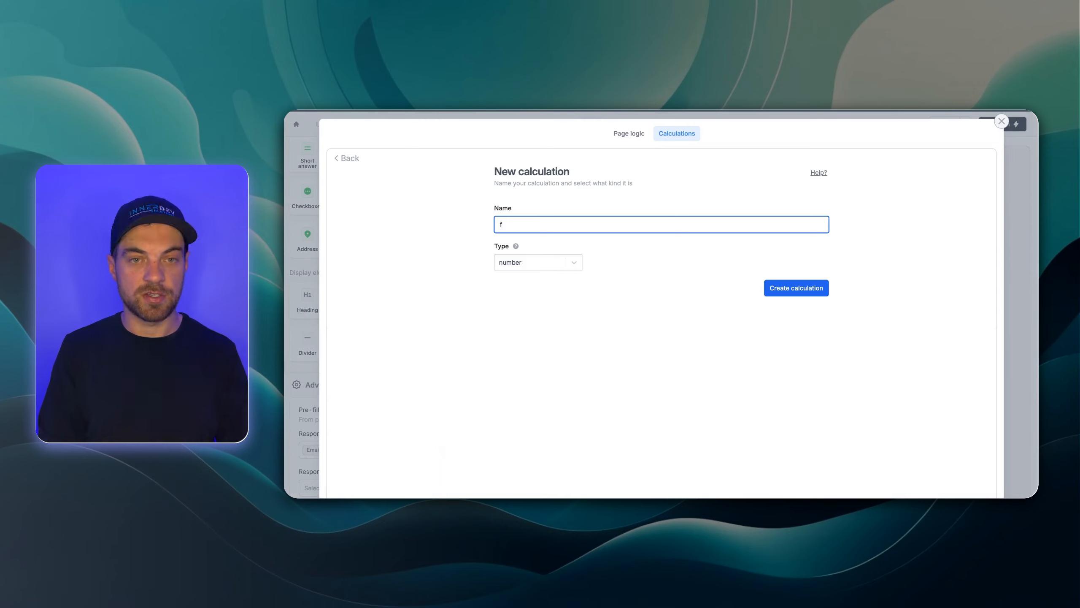
type("ull name")
left_click(532, 262)
left_click(524, 302)
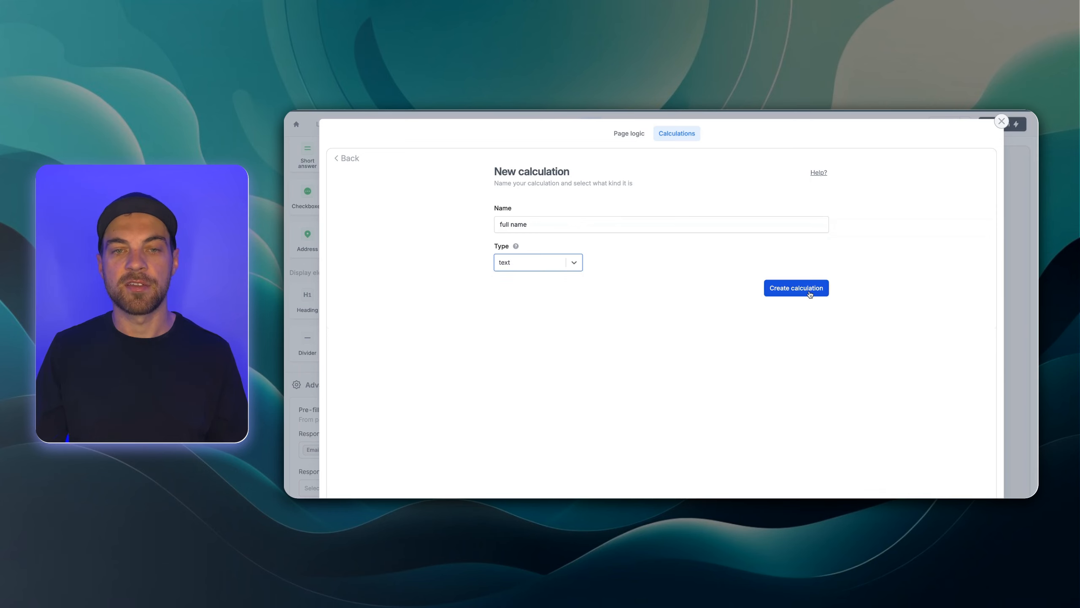
left_click(809, 294)
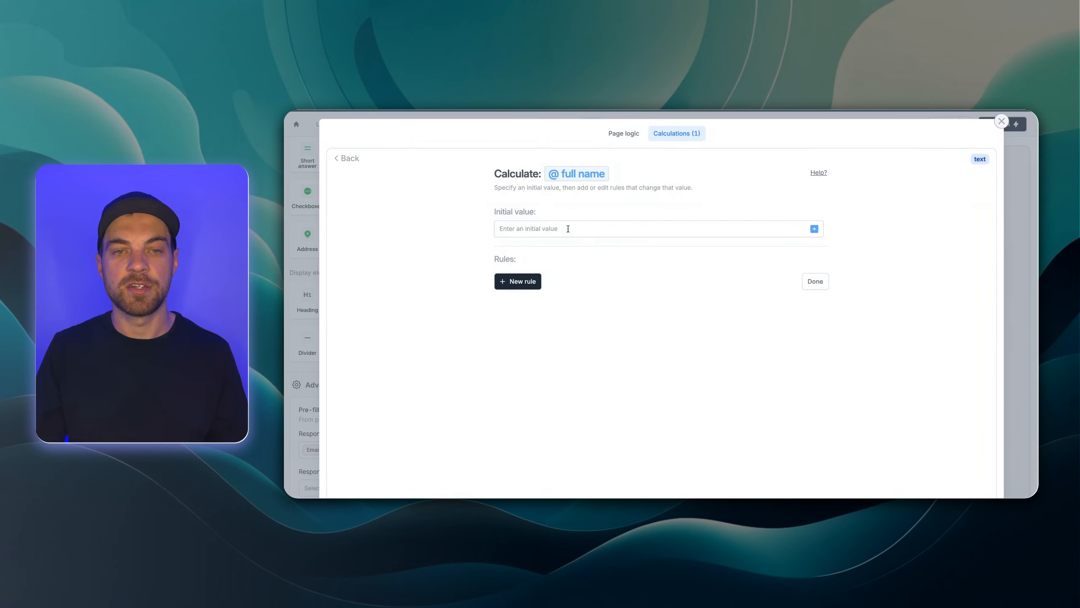
Step: Set the full name calculation's initial value to the First Name and Last Name references, and finish the calculation
left_click(510, 225)
left_click(814, 229)
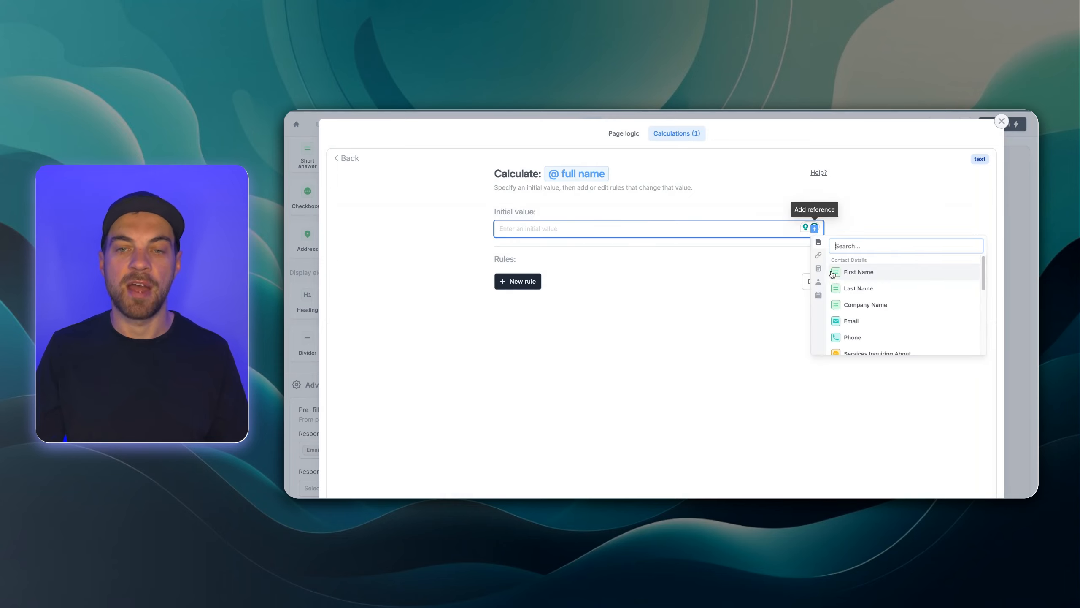
left_click(846, 272)
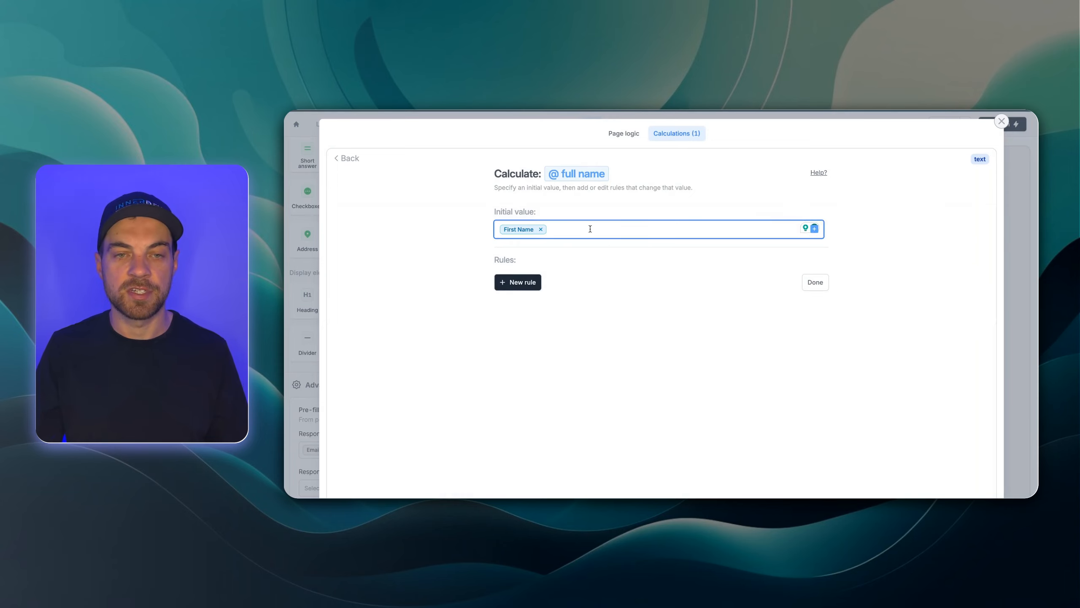
left_click(814, 229)
left_click(846, 288)
left_click(811, 283)
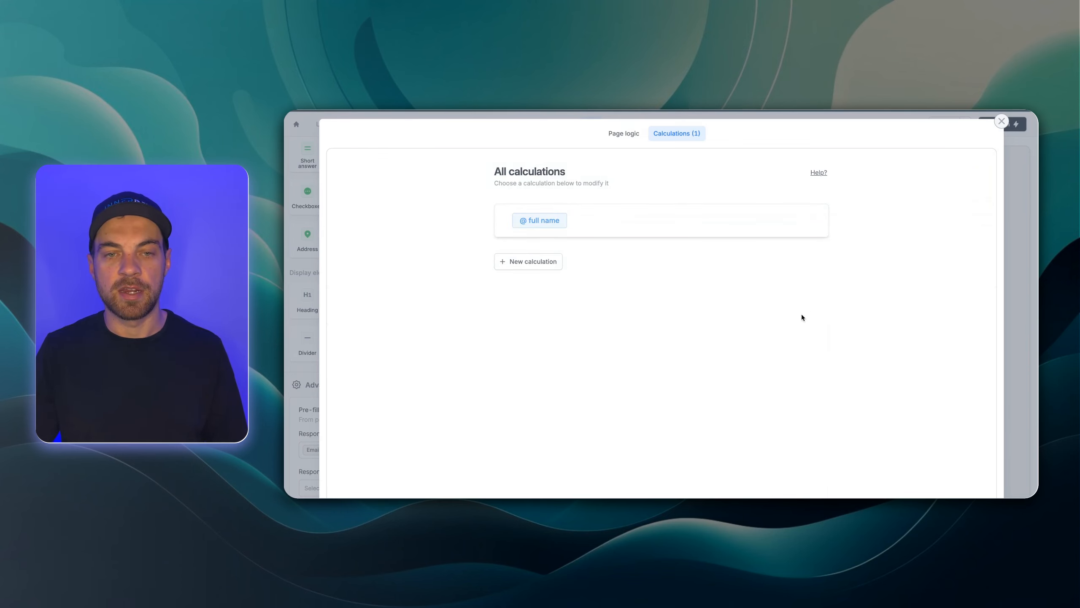
left_click(1002, 120)
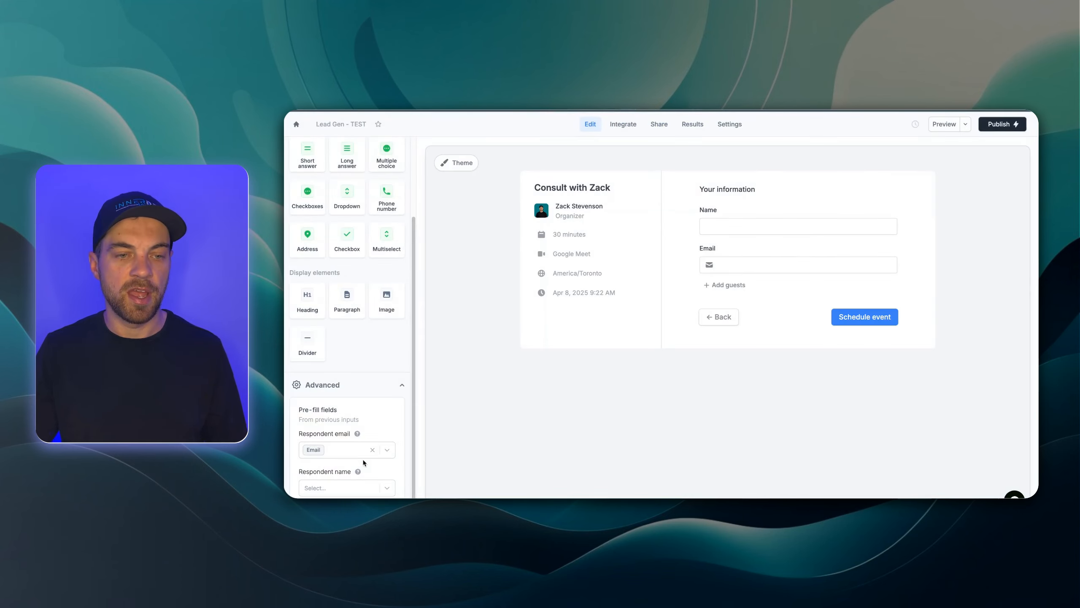
Step: Map the booking page's respondent name pre-fill to the full name calculation
left_click(334, 488)
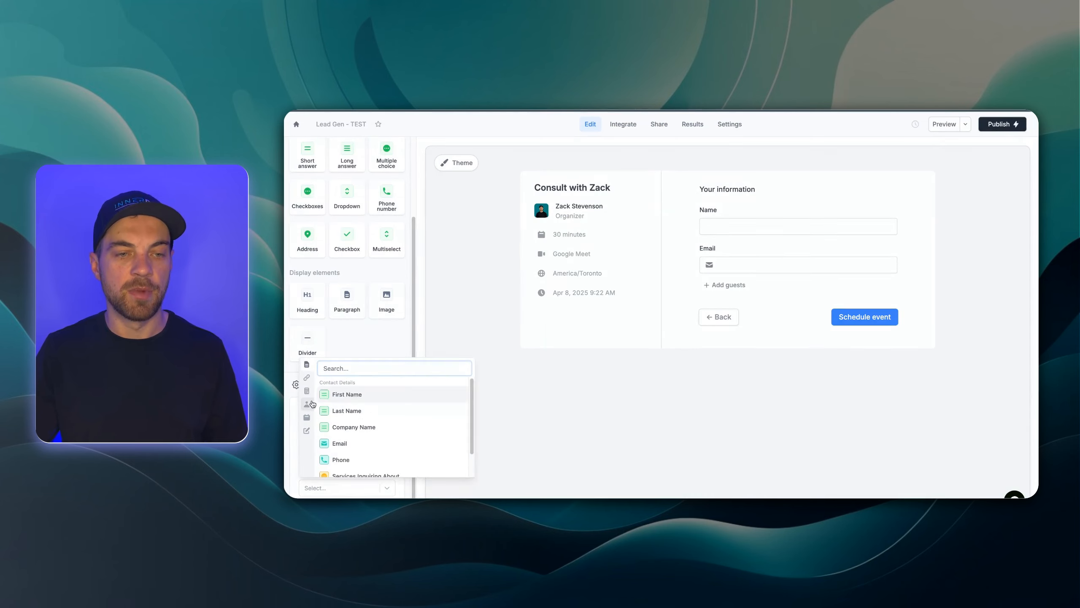
left_click(307, 391)
left_click(345, 387)
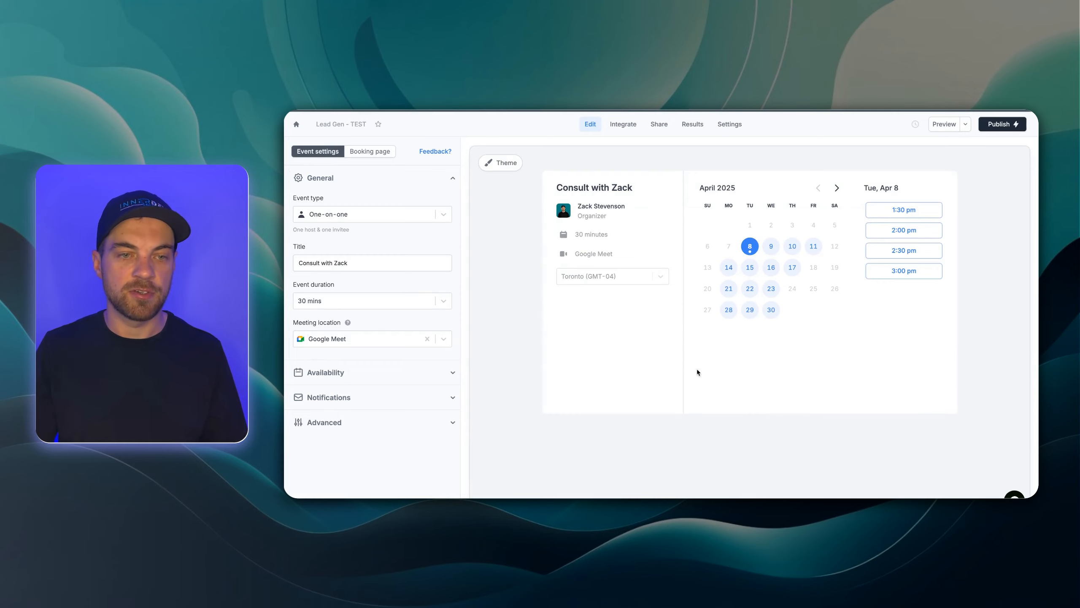
Step: Create a Thank you email workflow from the custom emails in the event's general notification settings
left_click(320, 398)
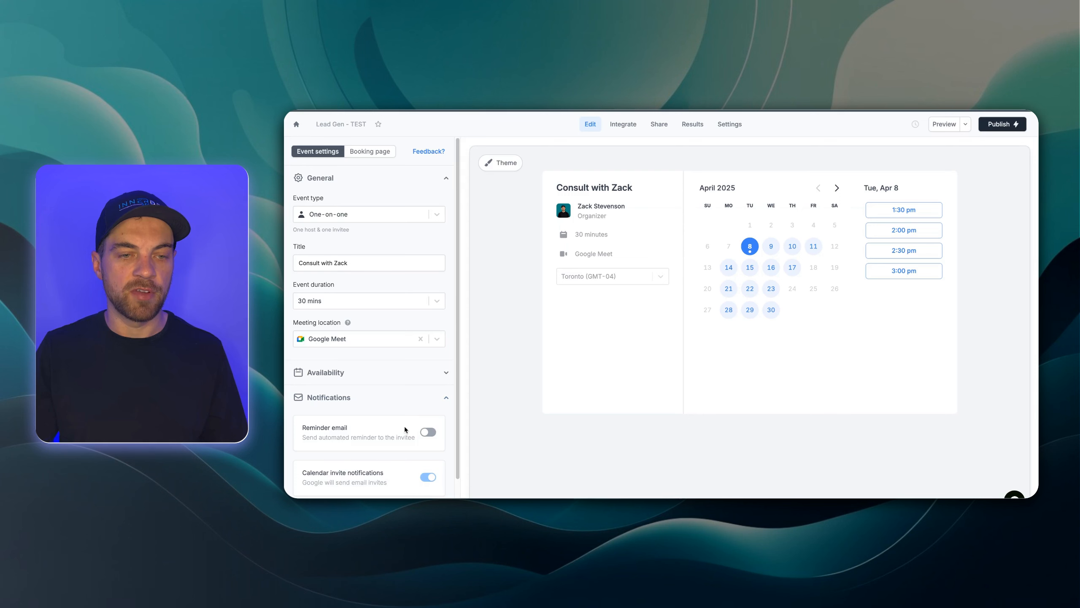
scroll(404, 425, "down", 2)
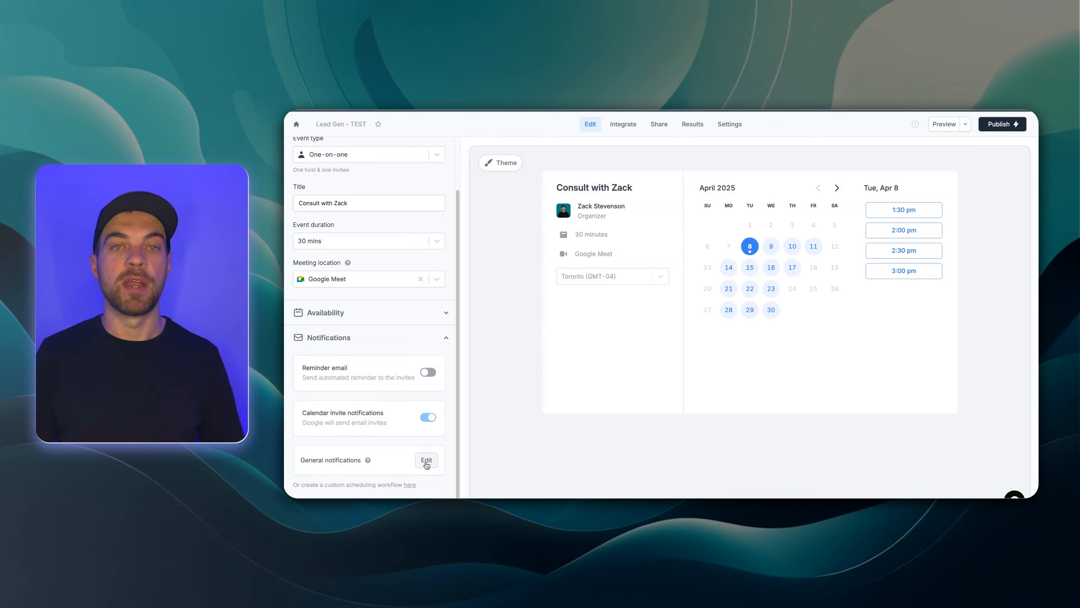
left_click(427, 460)
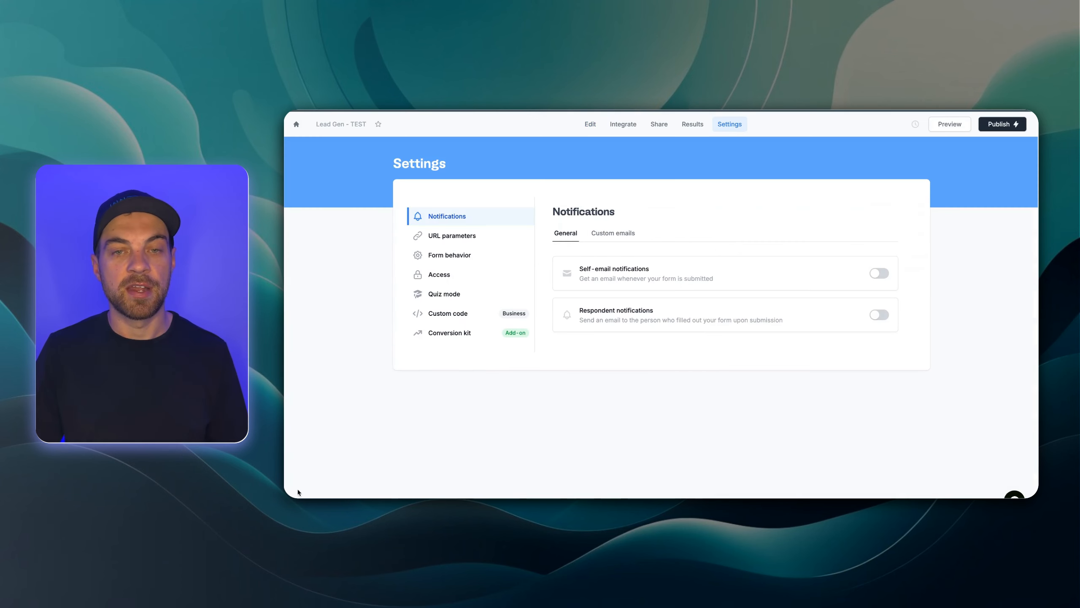
left_click(625, 237)
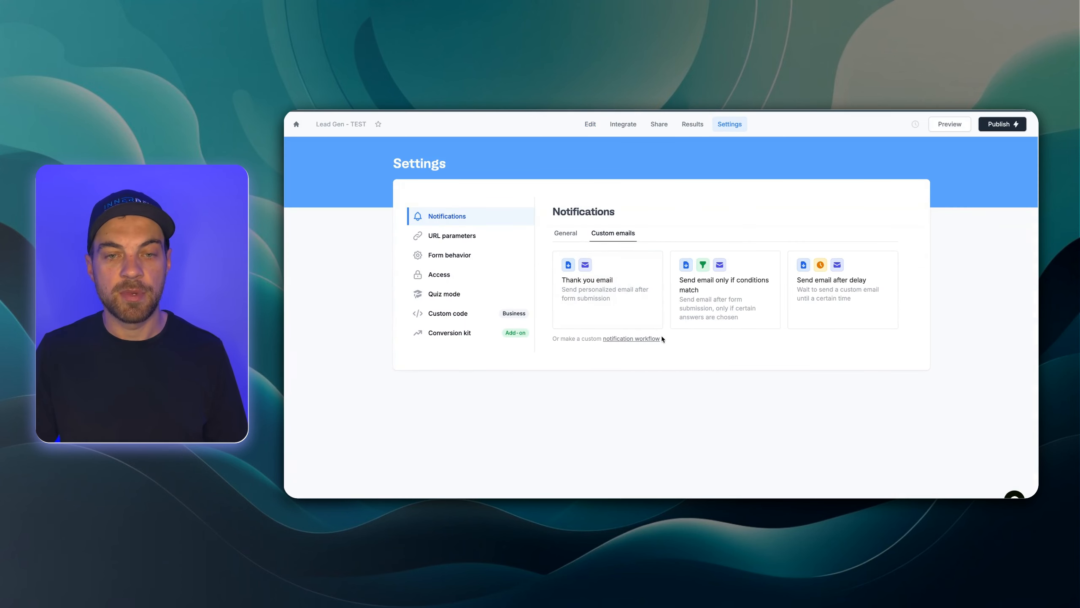
left_click(628, 260)
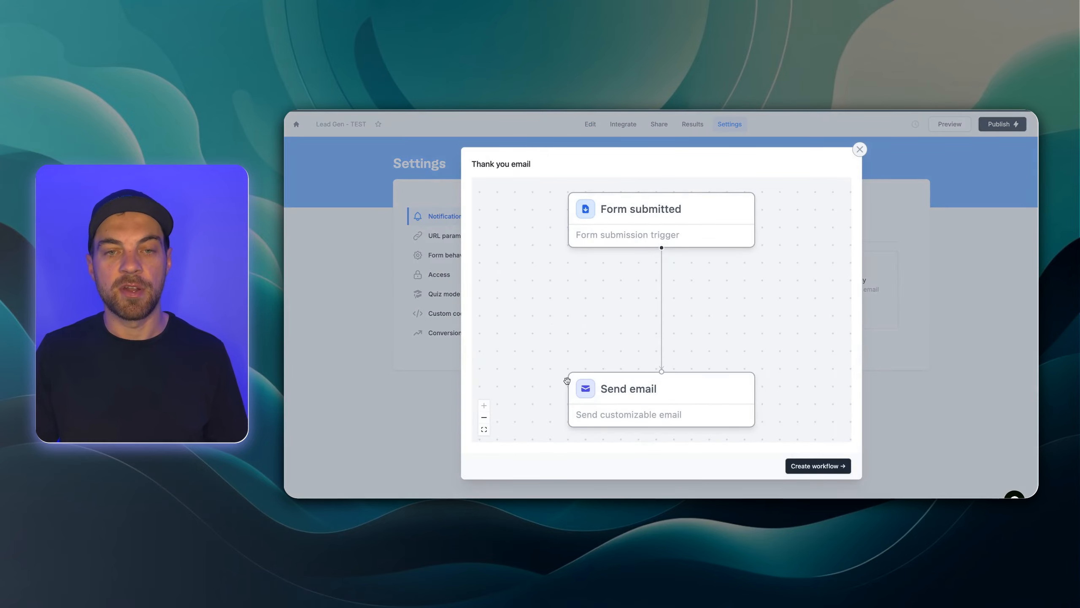
left_click(816, 466)
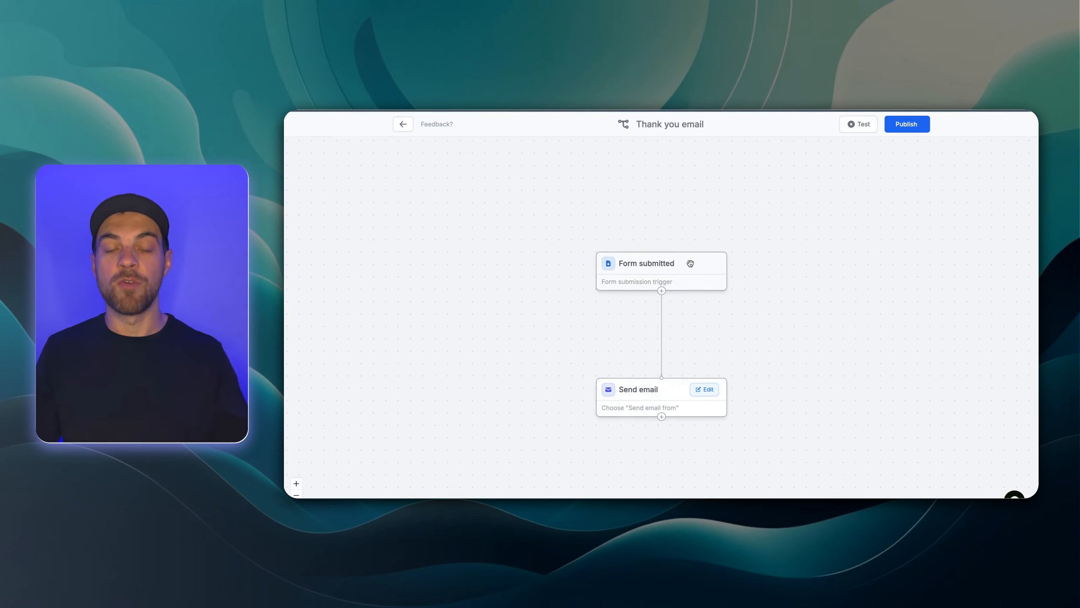
Step: Examine the workflow's form submission trigger and the actions that can be added after the Send email step
left_click(702, 269)
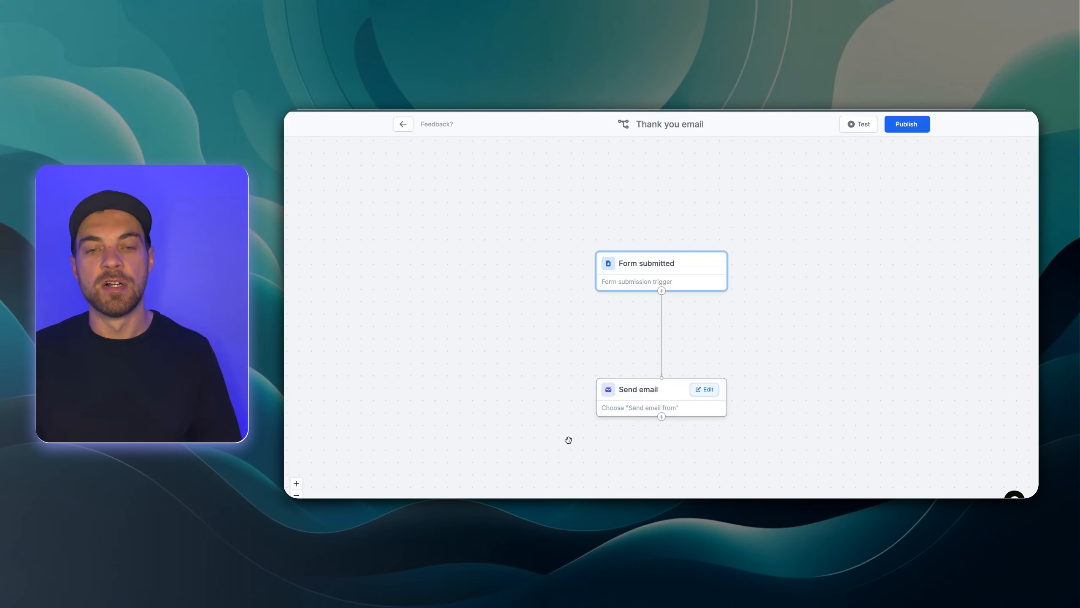
left_click(662, 416)
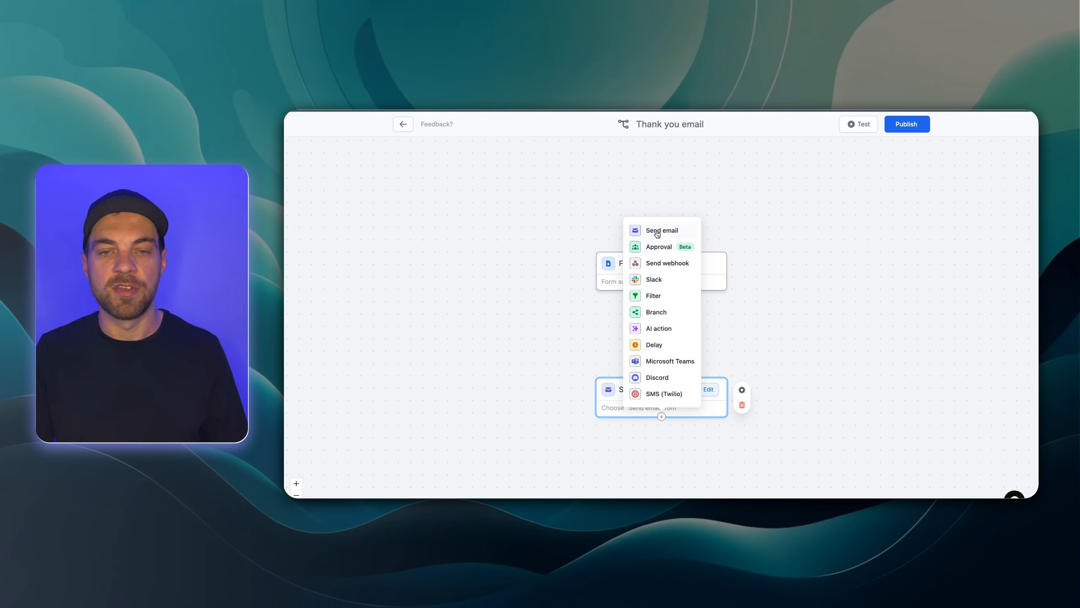
left_click(533, 362)
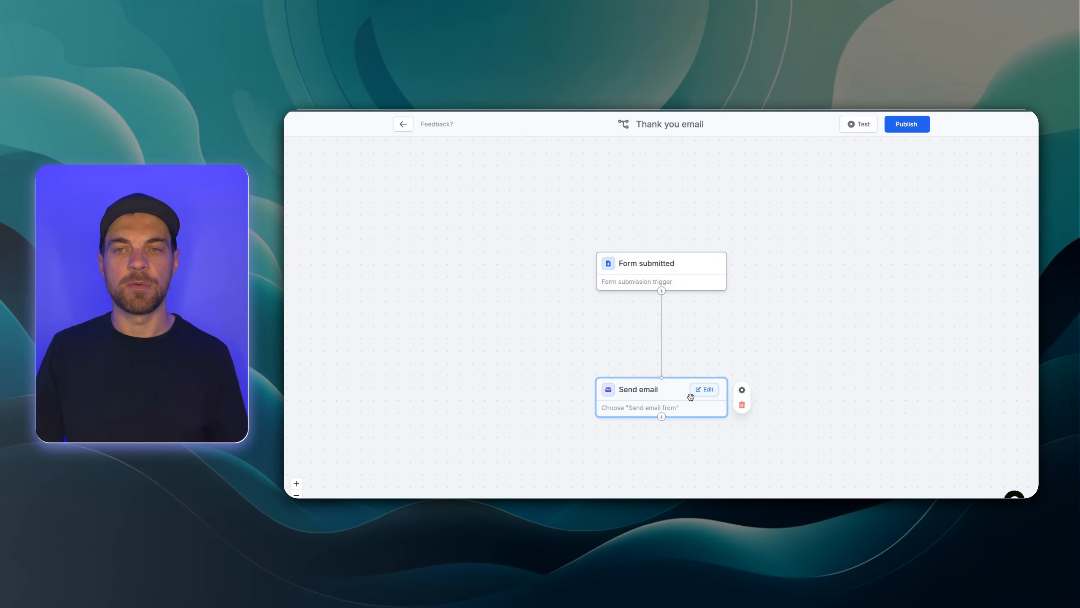
Step: Personalize the Send email step's greeting by replacing "there" with the First Name reference, and finish editing the email
left_click(705, 393)
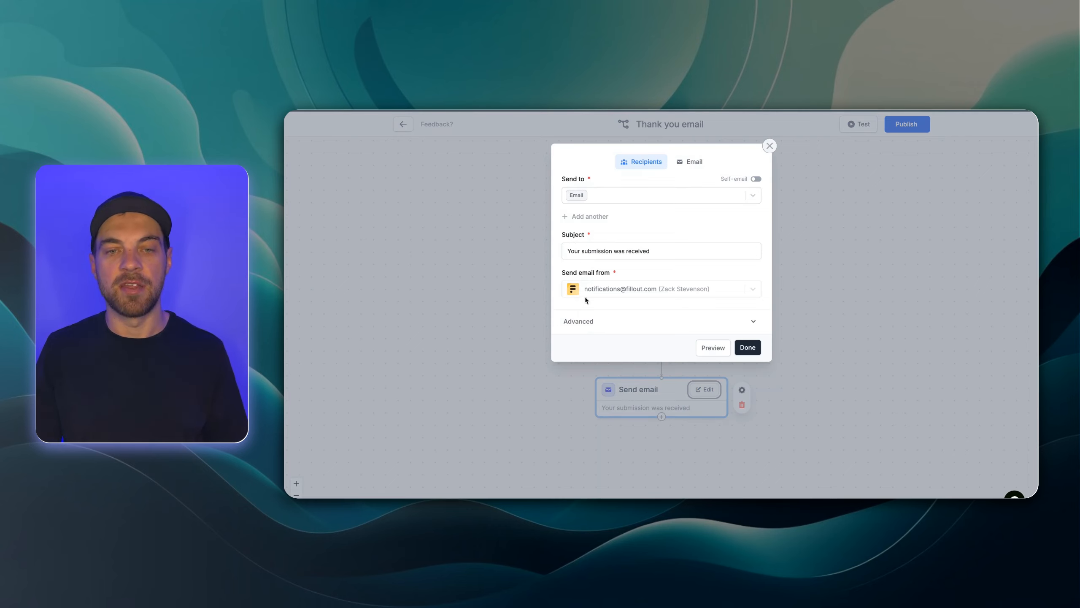
left_click(689, 162)
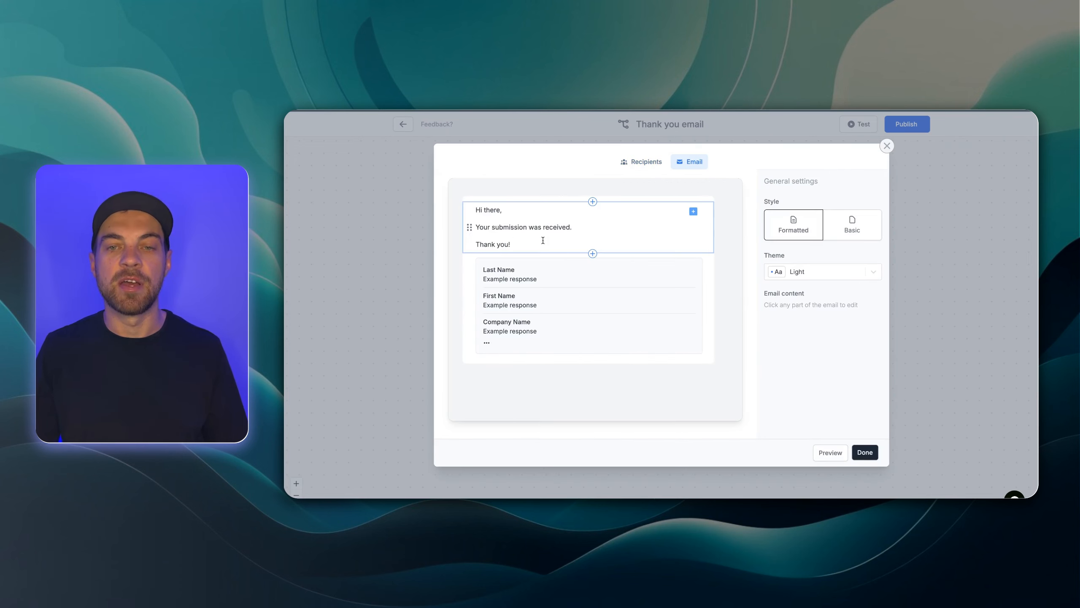
double_click(492, 210)
key("BackSpace")
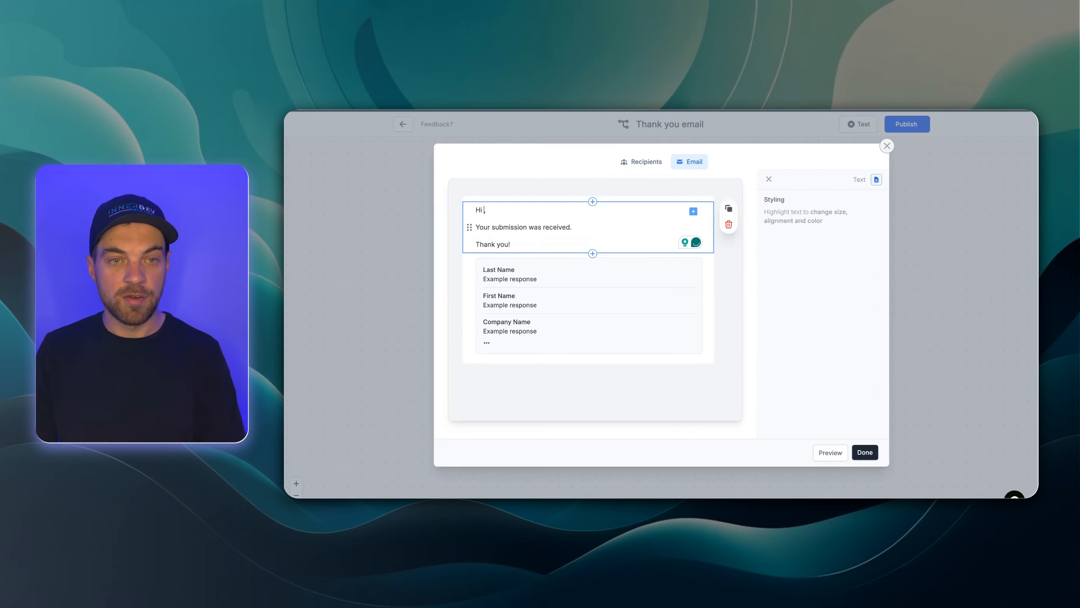
left_click(694, 212)
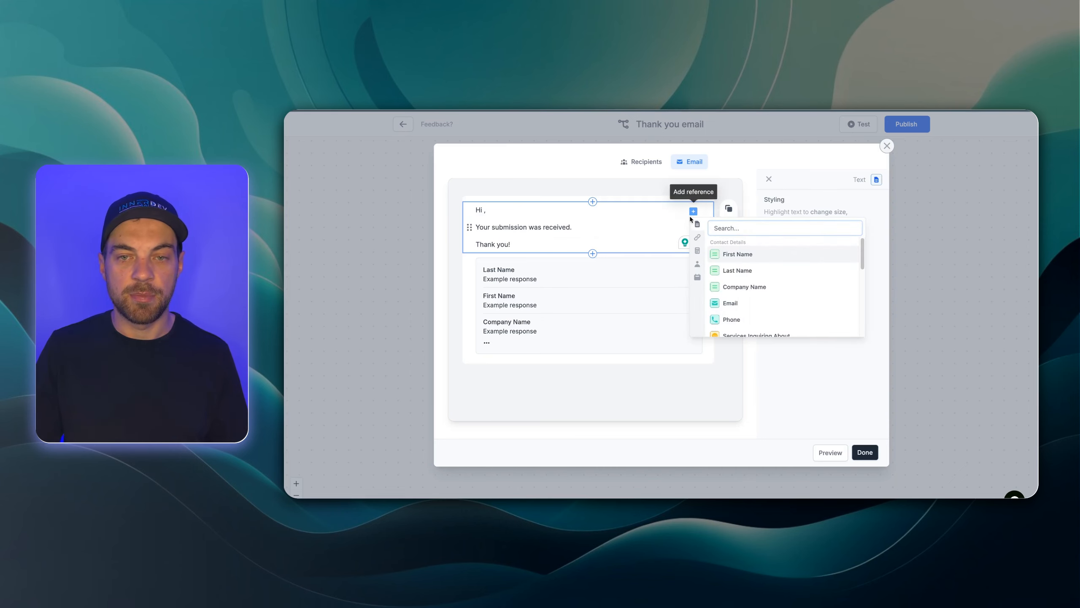
left_click(734, 265)
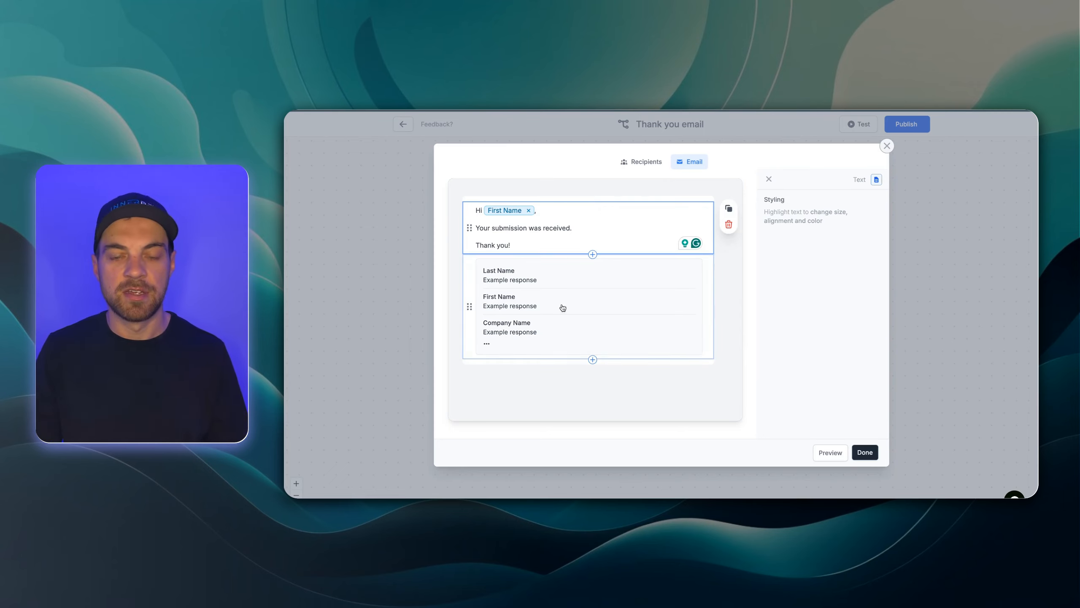
left_click(864, 452)
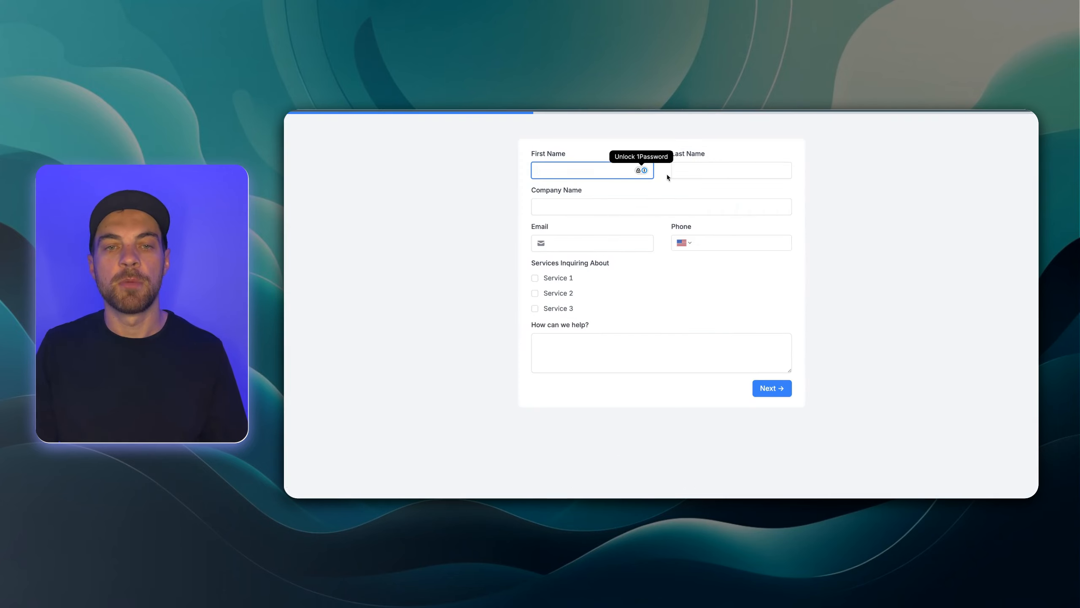
Step: Fill in the live form's first name, last name and e-mail with test contact details, and enter ACME Co as the company name
left_click(457, 191)
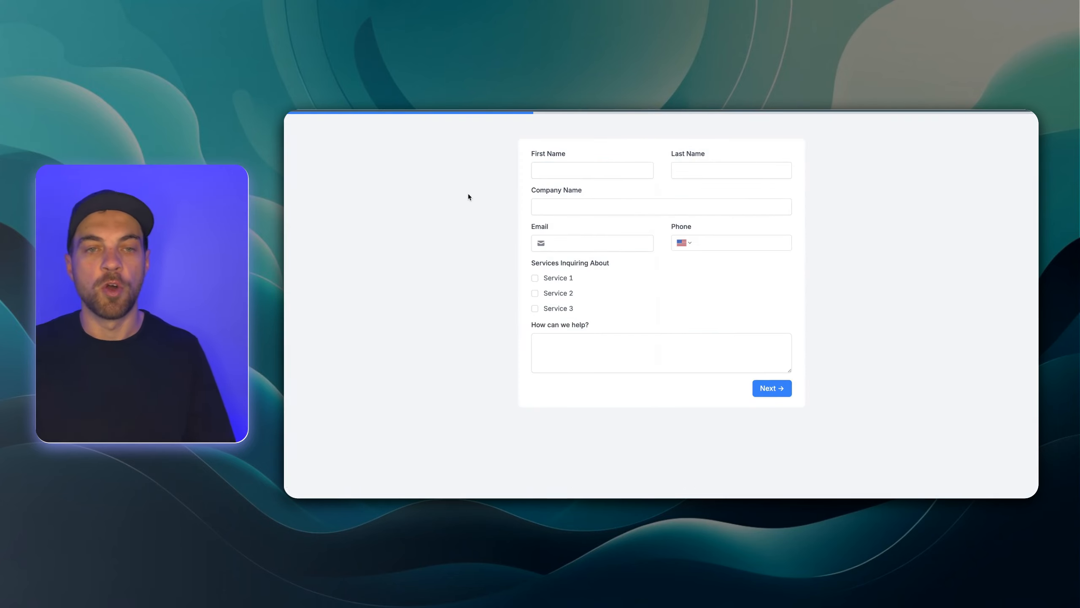
left_click(579, 174)
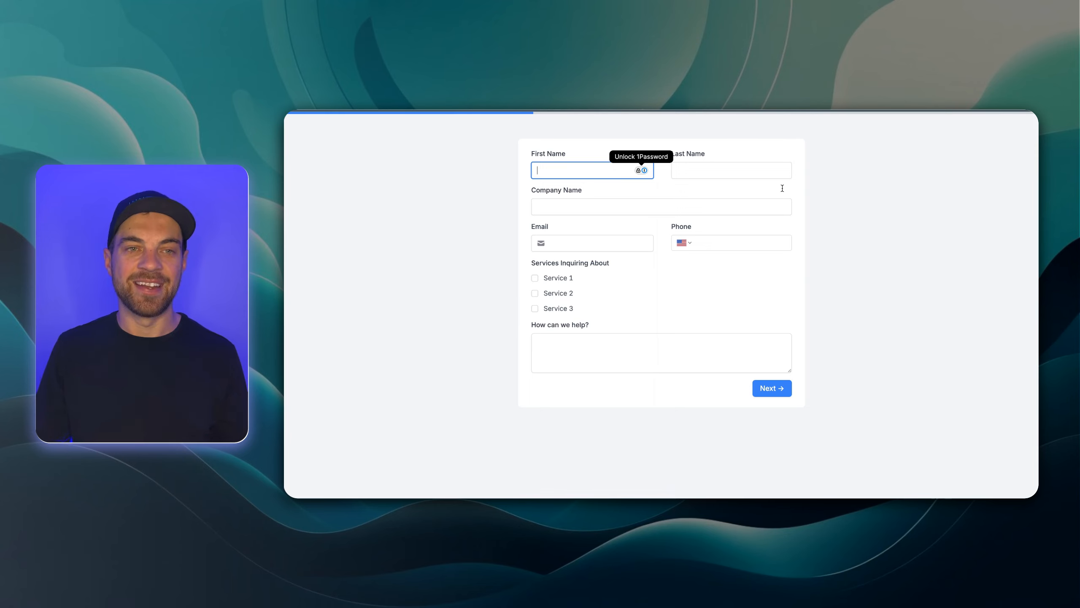
type("John")
key("Tab")
type("Smith")
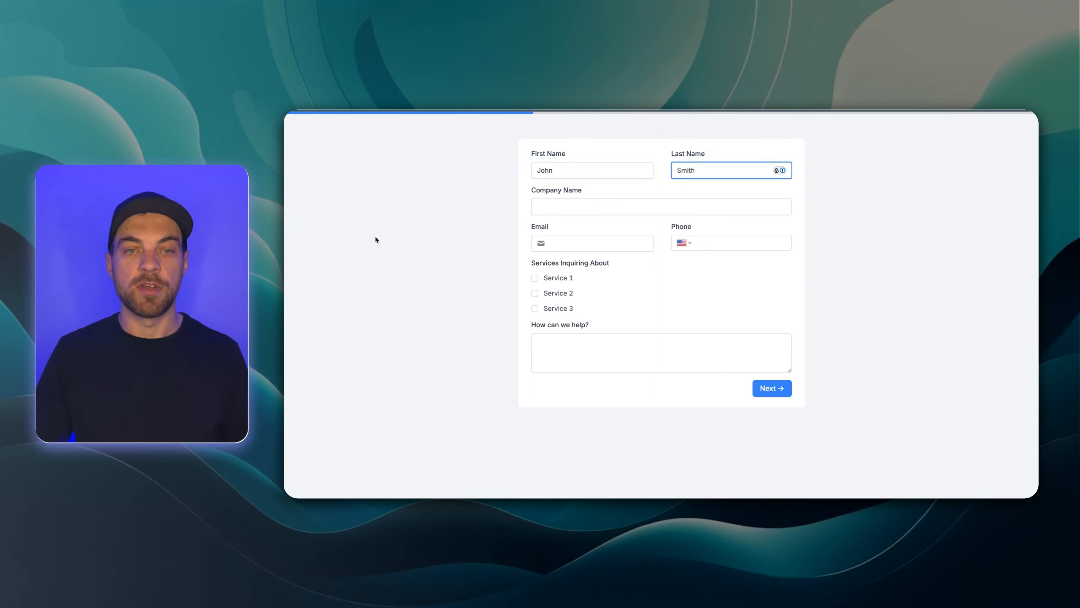
left_click(566, 206)
type("ACME Co")
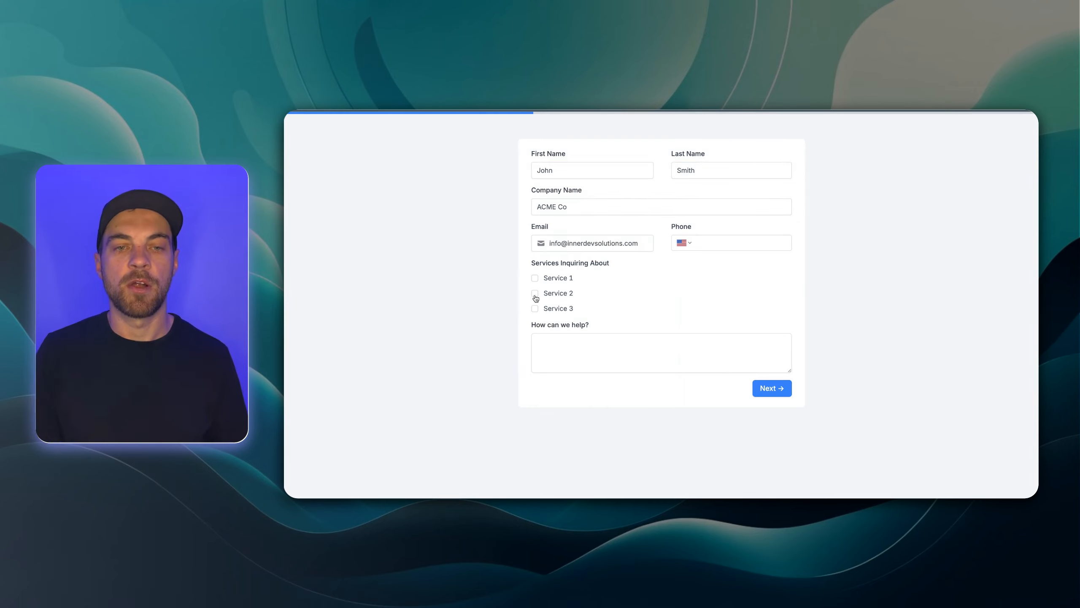
Step: Select Service 2 and Service 3, enter "I need help" as the request, and continue to the scheduling page
left_click(535, 295)
left_click(535, 309)
left_click(682, 351)
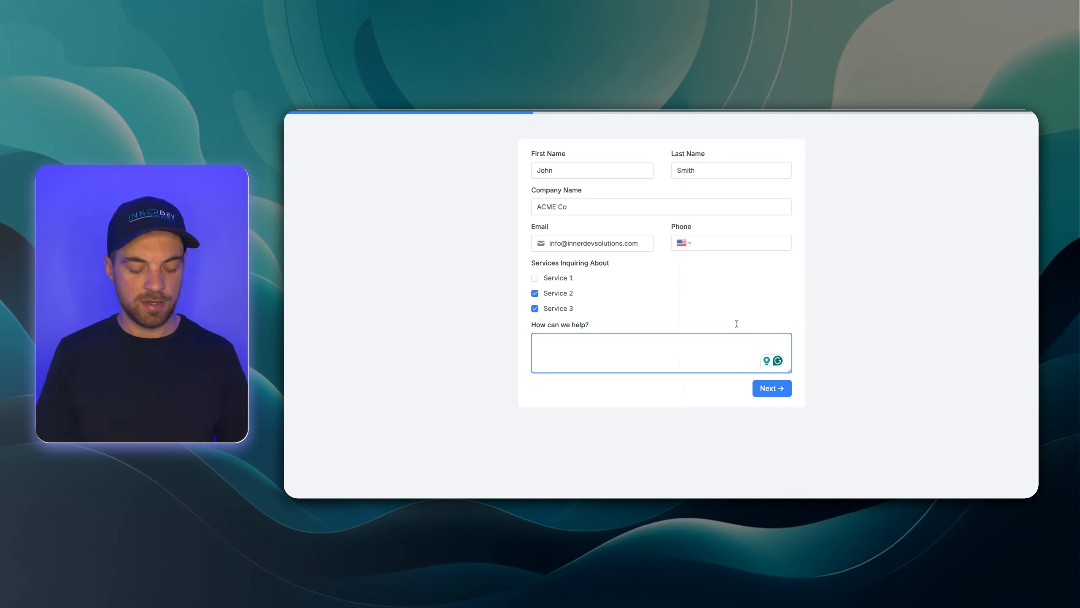
type("I need help")
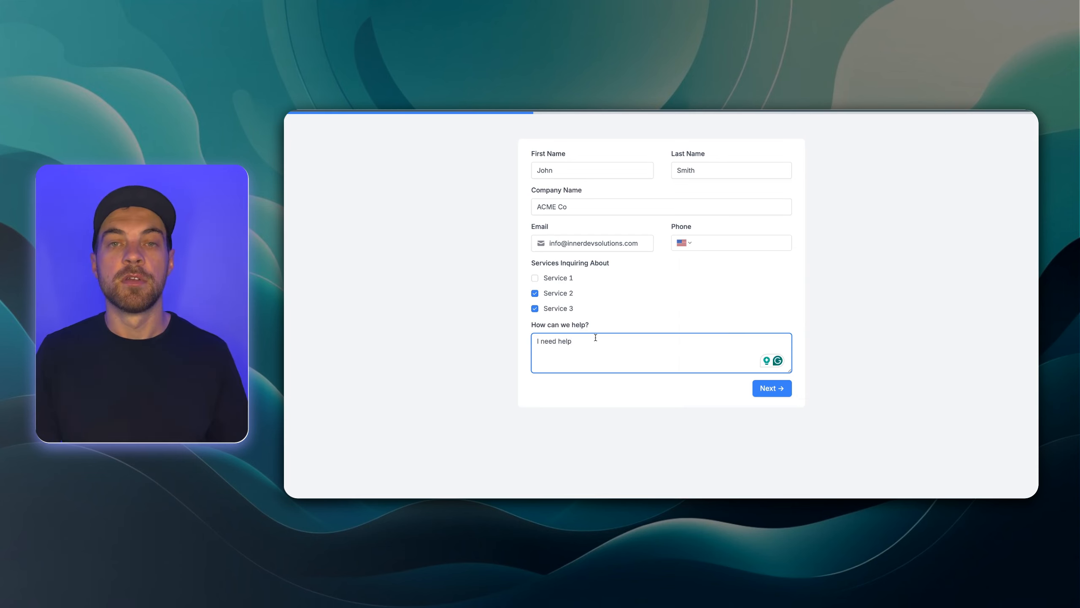
left_click(781, 387)
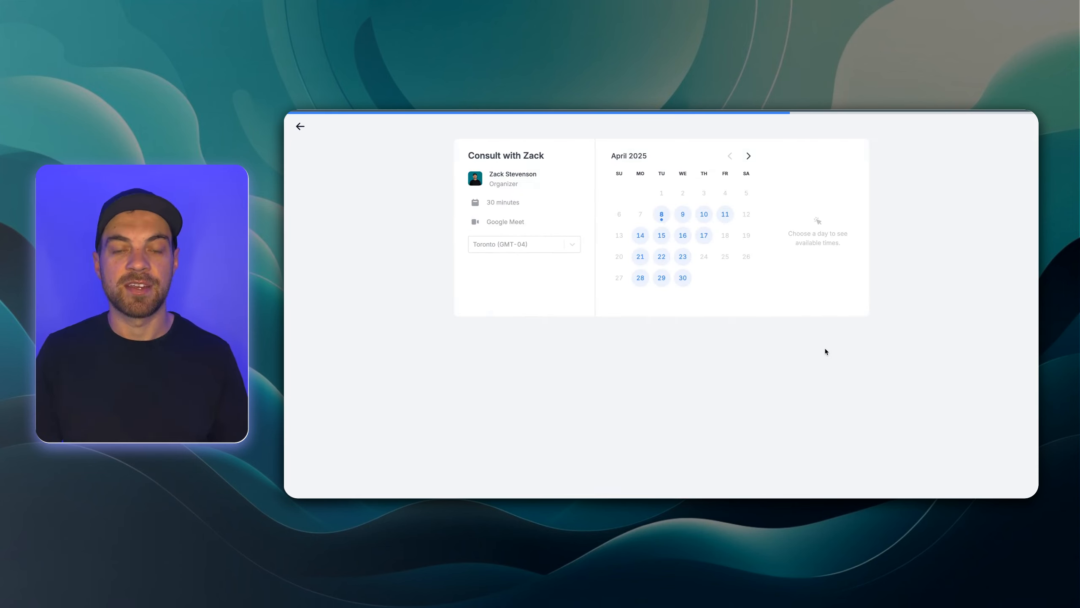
Step: Book the consultation for April 9, 2025 at 1:30 PM and schedule the event with the pre-filled contact details
left_click(683, 215)
left_click(812, 218)
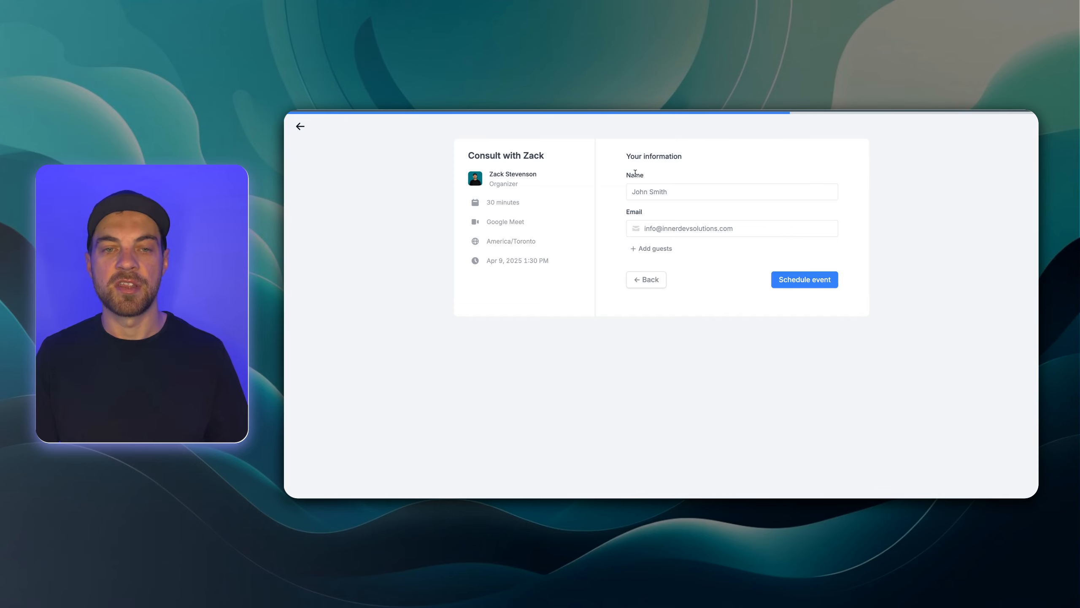
left_click(805, 280)
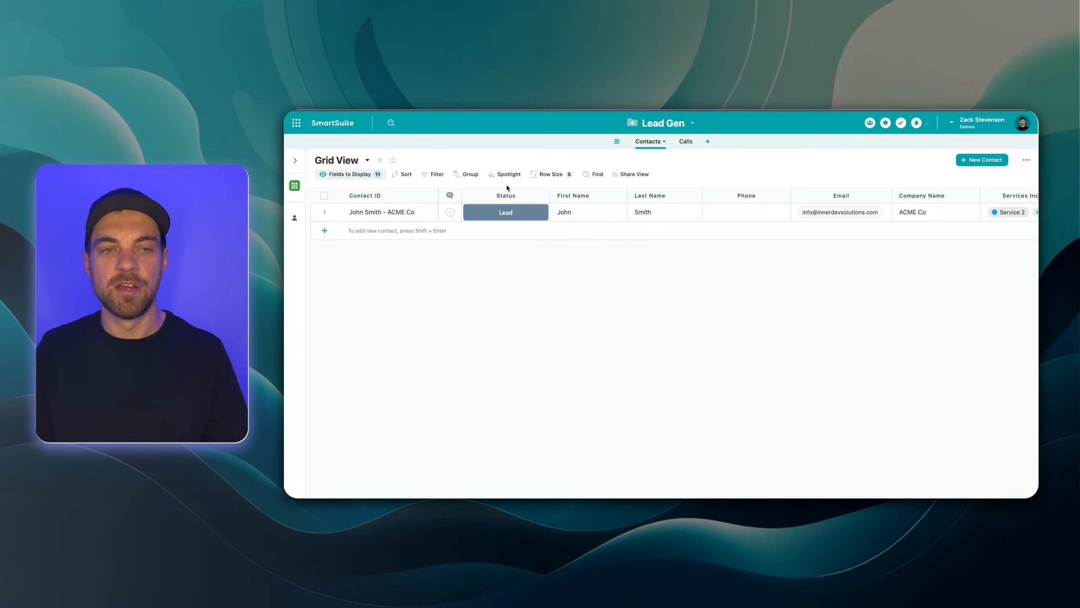
Step: Switch to SmartSuite to check the submitted lead's fields in Contacts and the Calls table, and inspect the booked Google Calendar event
scroll(551, 212, "right", 8)
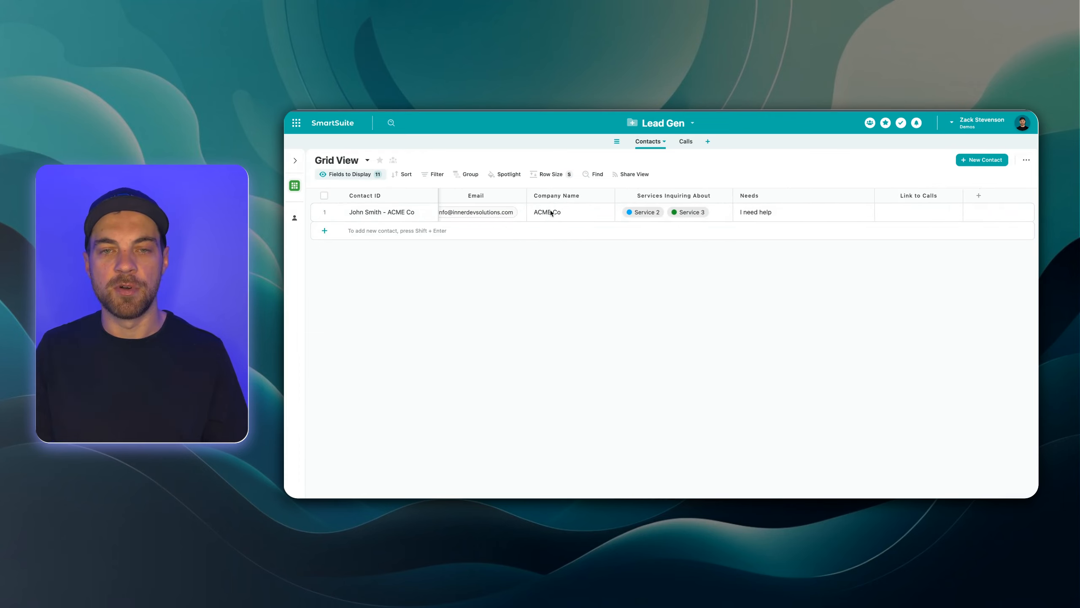
scroll(551, 215, "left", 3)
scroll(551, 214, "left", 6)
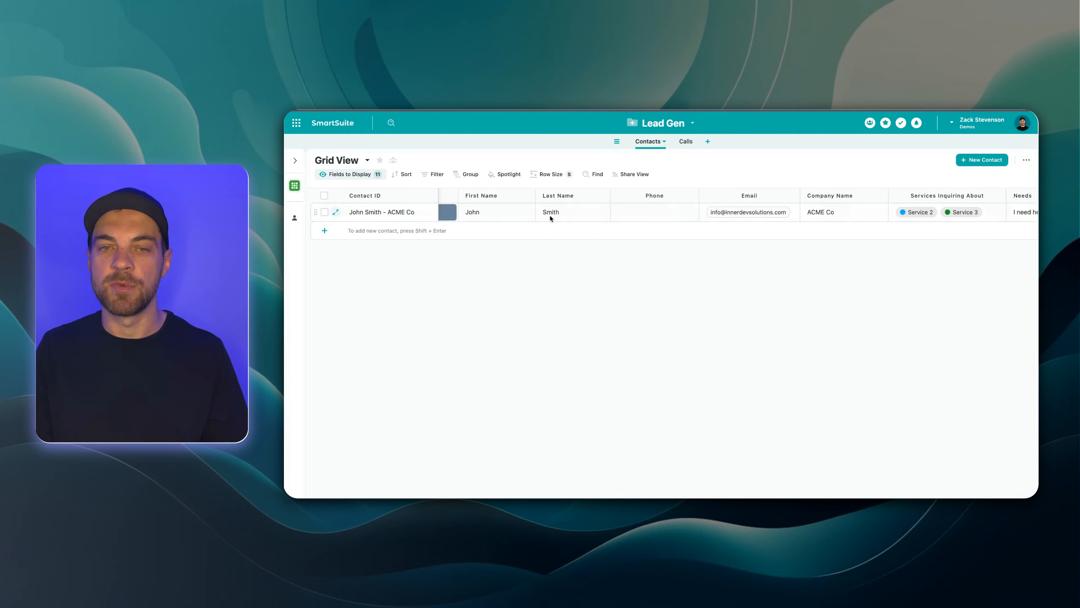
left_click(685, 141)
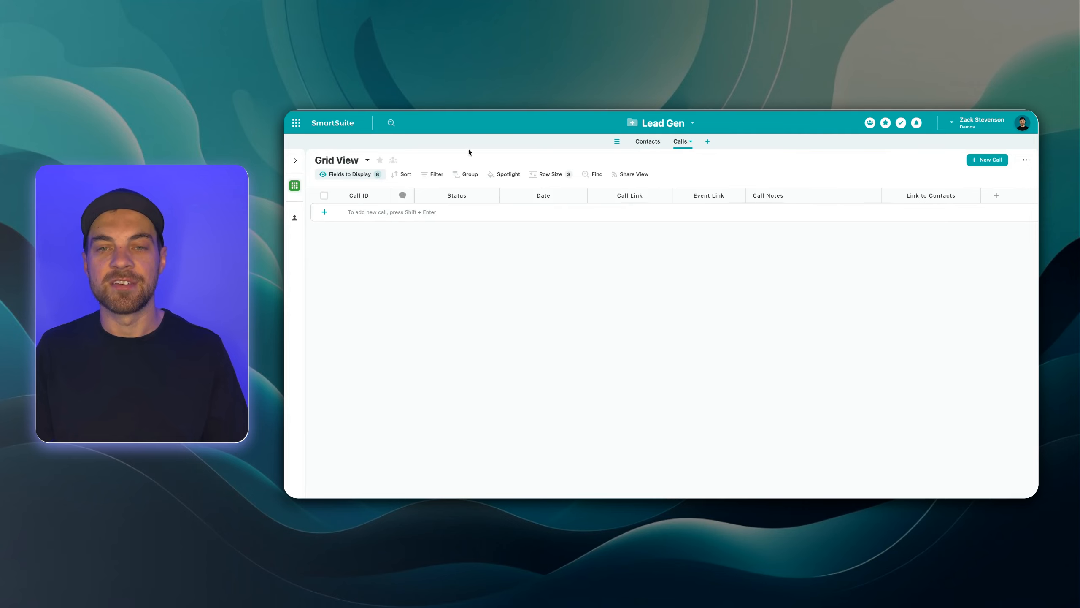
left_click(647, 141)
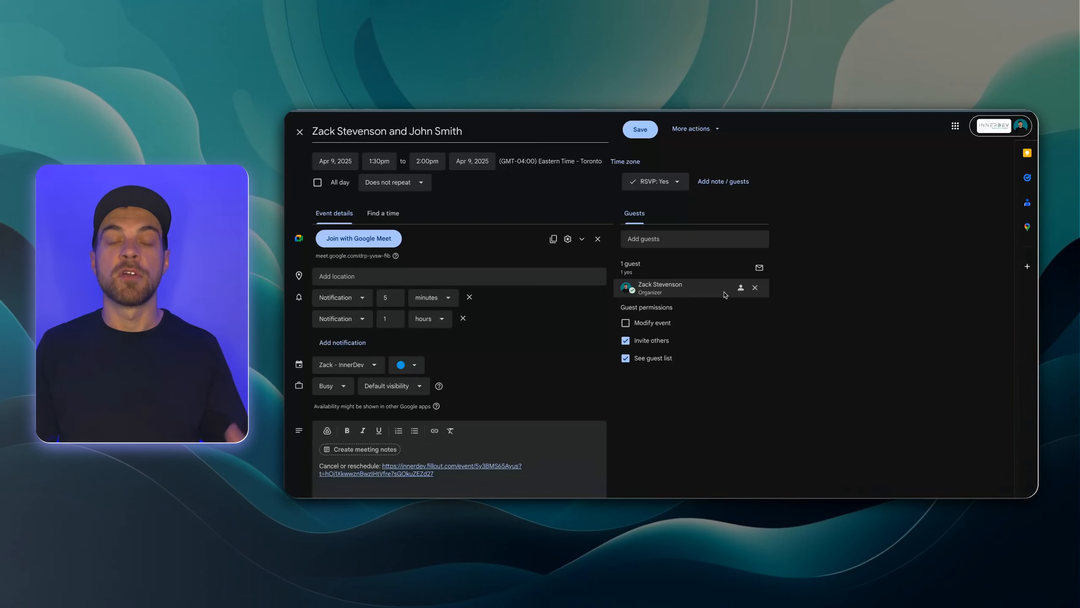
mouse_move(724, 295)
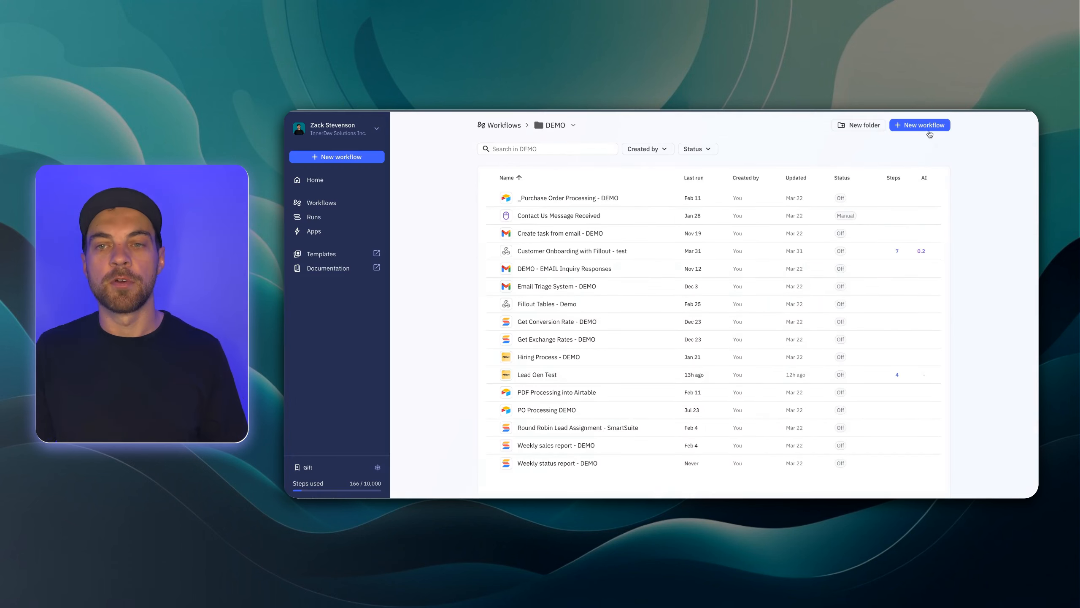
Step: Switch to Relay.app and create a workflow in the DEMO folder named "Lead Gen - New Lead"
left_click(928, 131)
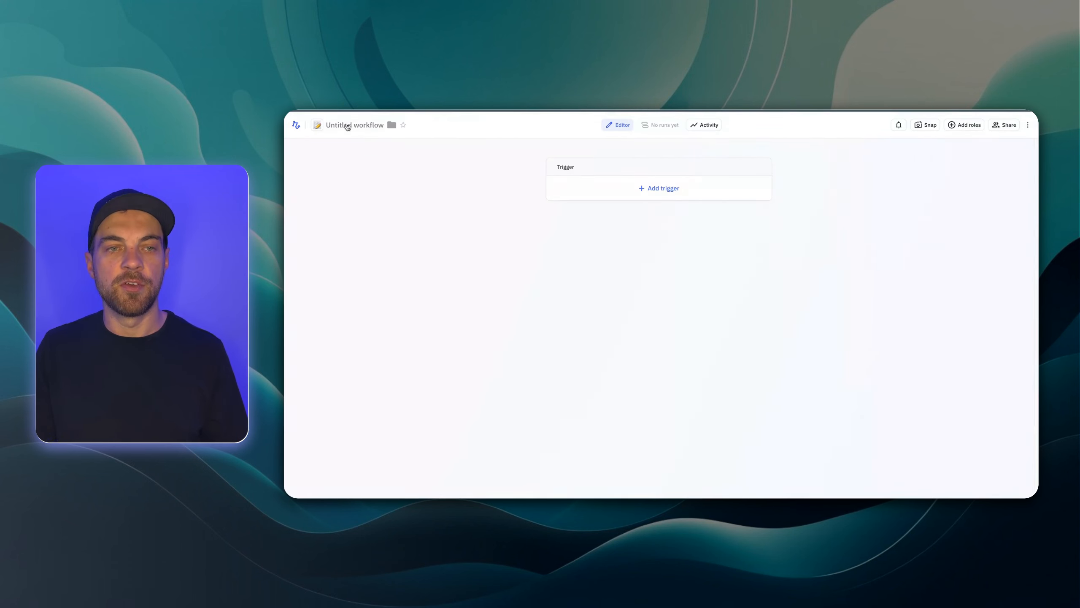
left_click(348, 126)
type("Lea")
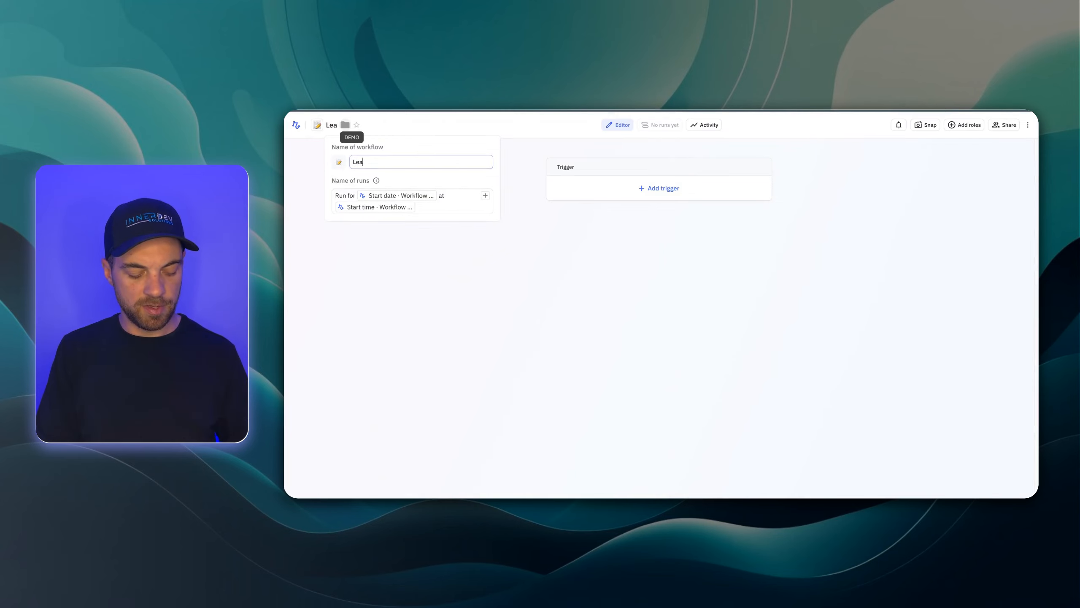
type("d Gen - ")
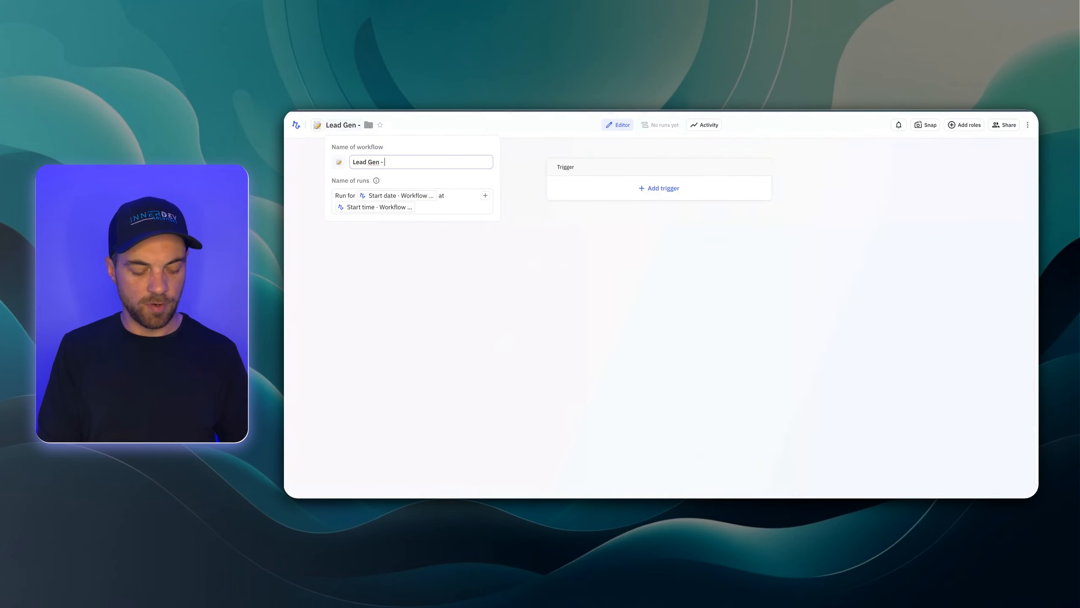
type("New Lead")
key("Return")
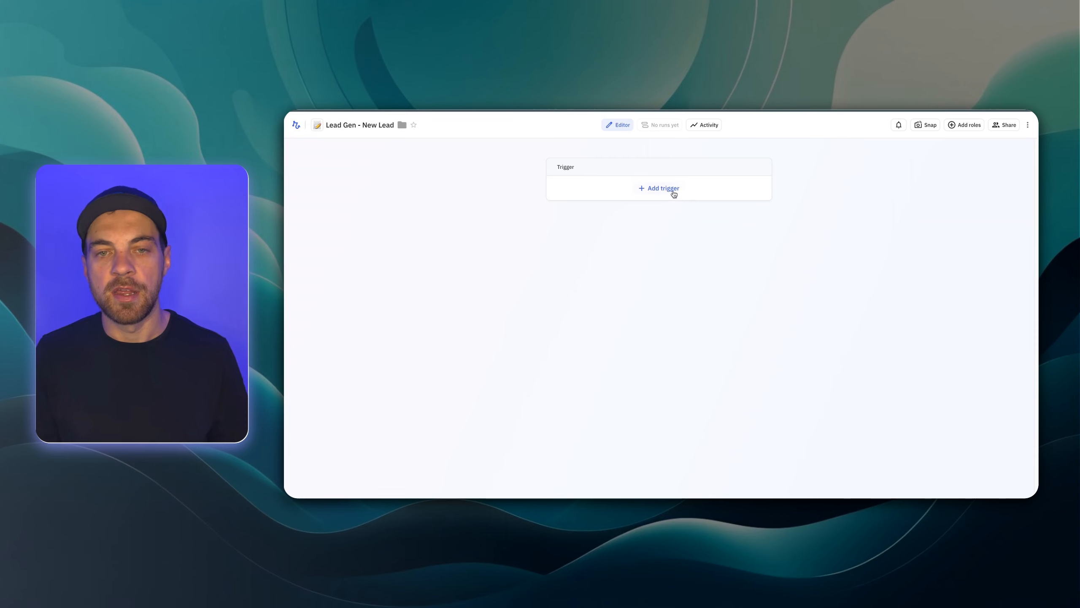
Step: Add a Fillout New submission trigger for the Lead Gen - TEST form
left_click(668, 189)
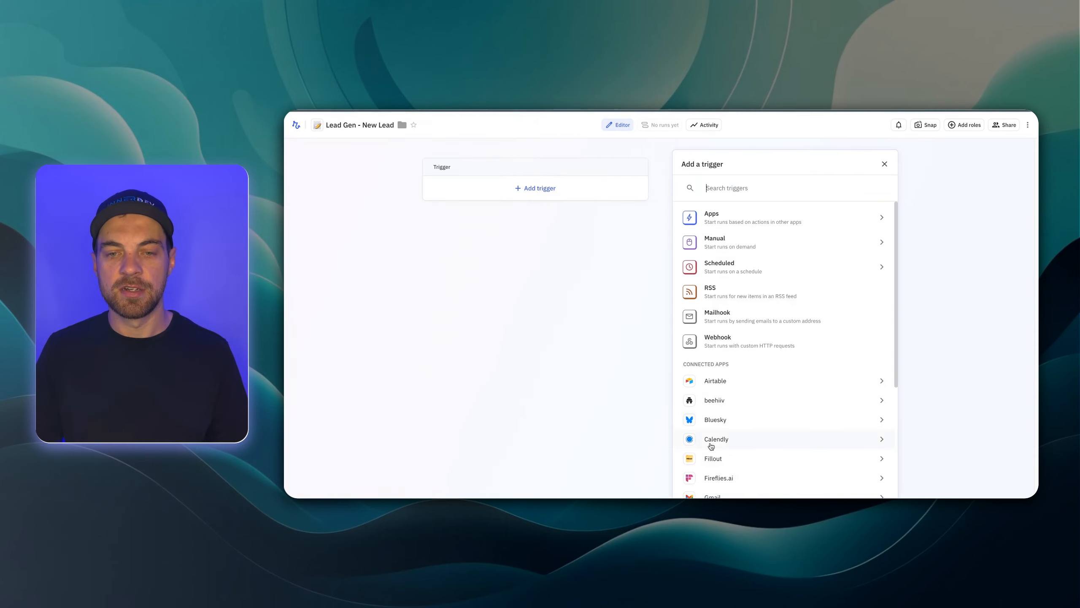
left_click(711, 458)
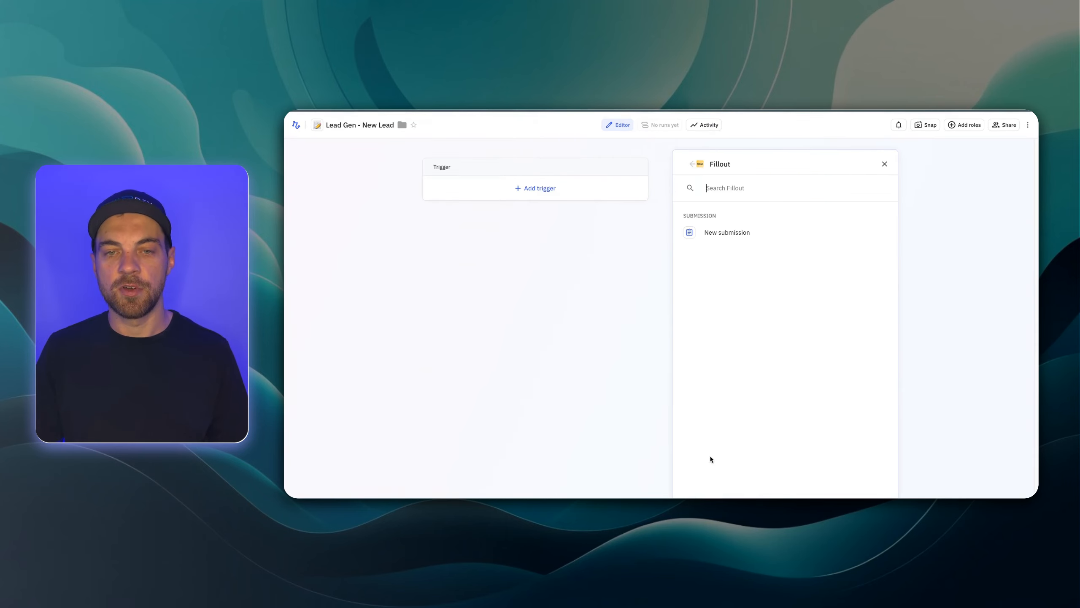
left_click(725, 241)
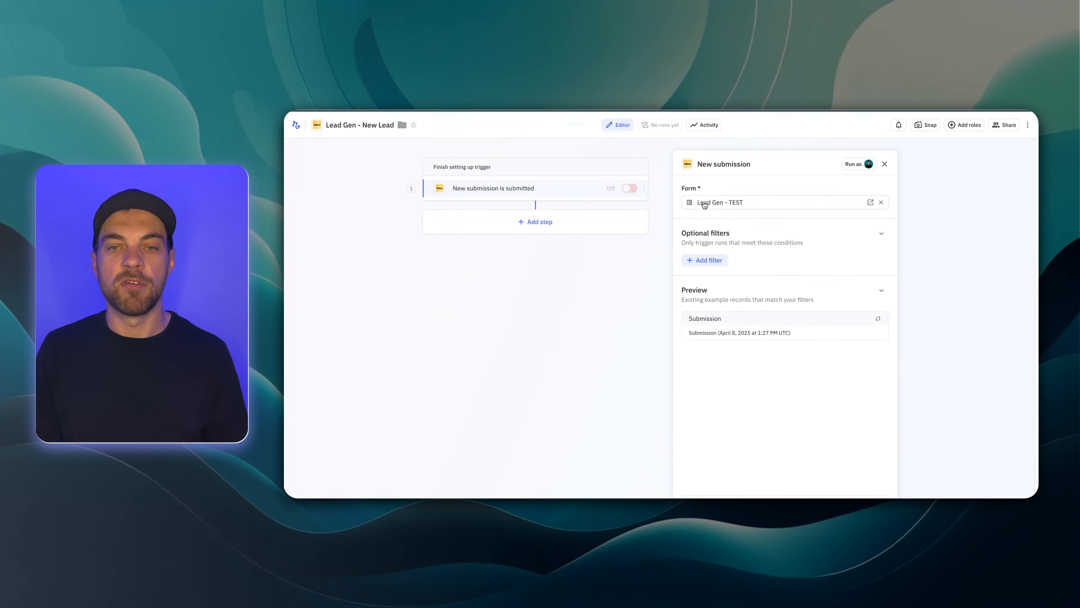
Step: Filter the trigger to submissions whose scheduling Event ID is not empty, and review the matching example submission's fields
left_click(713, 264)
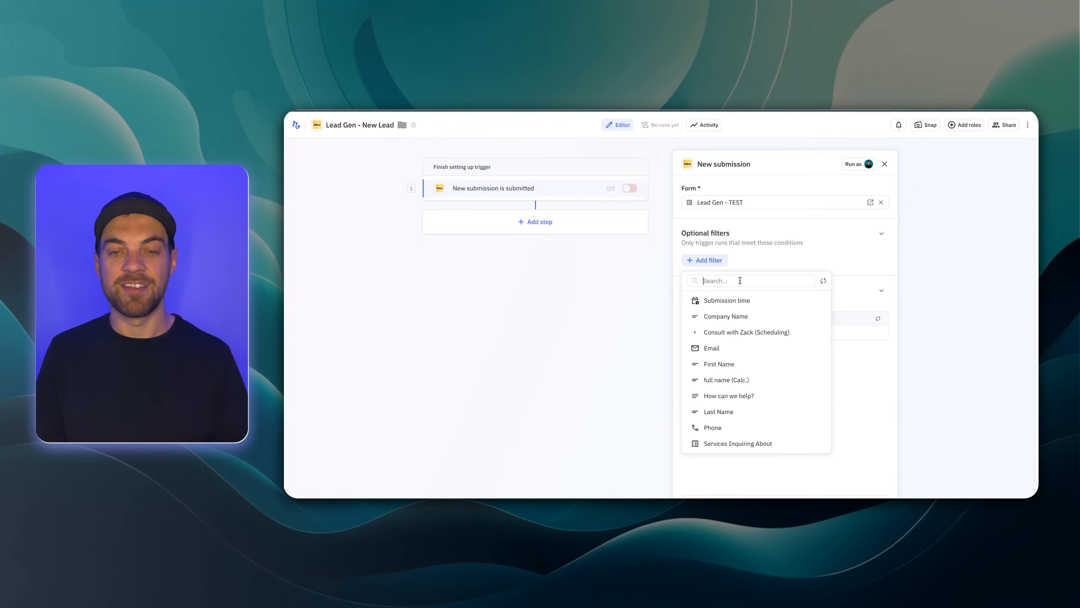
left_click(696, 334)
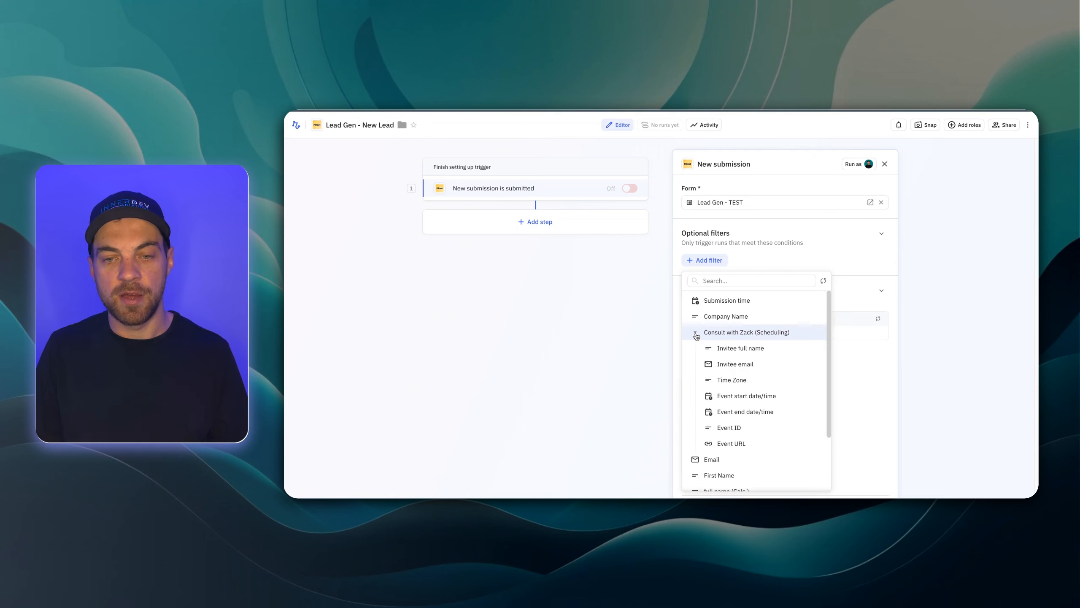
left_click(748, 428)
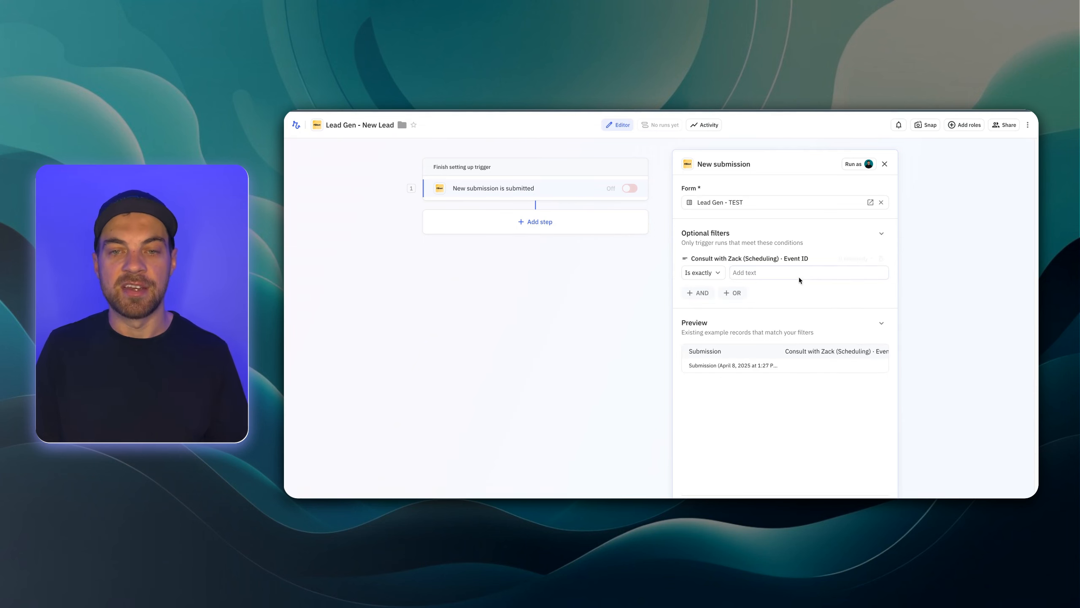
left_click(702, 273)
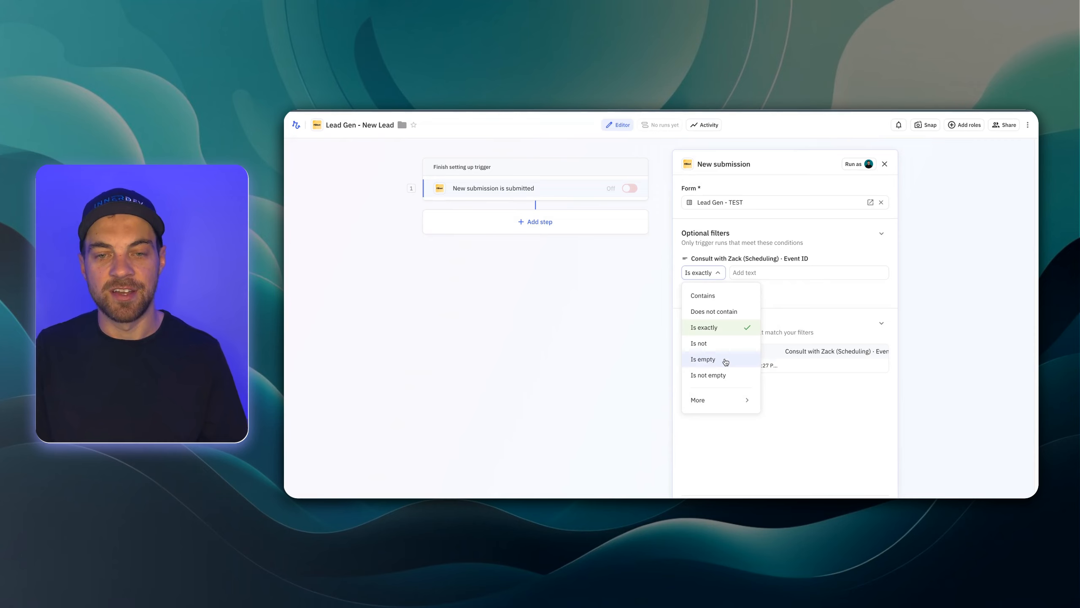
left_click(698, 378)
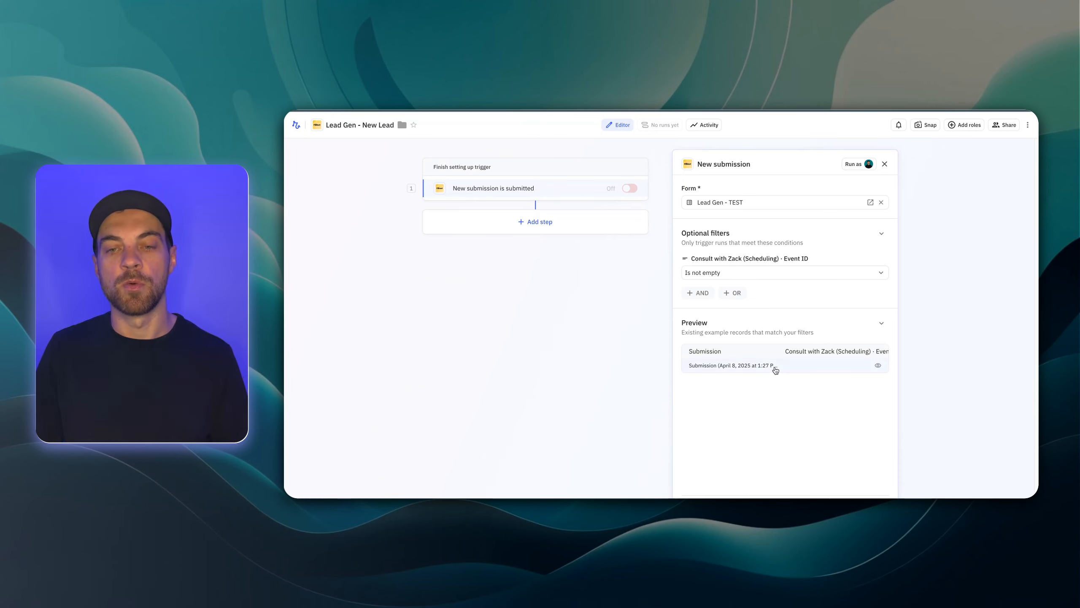
left_click(731, 367)
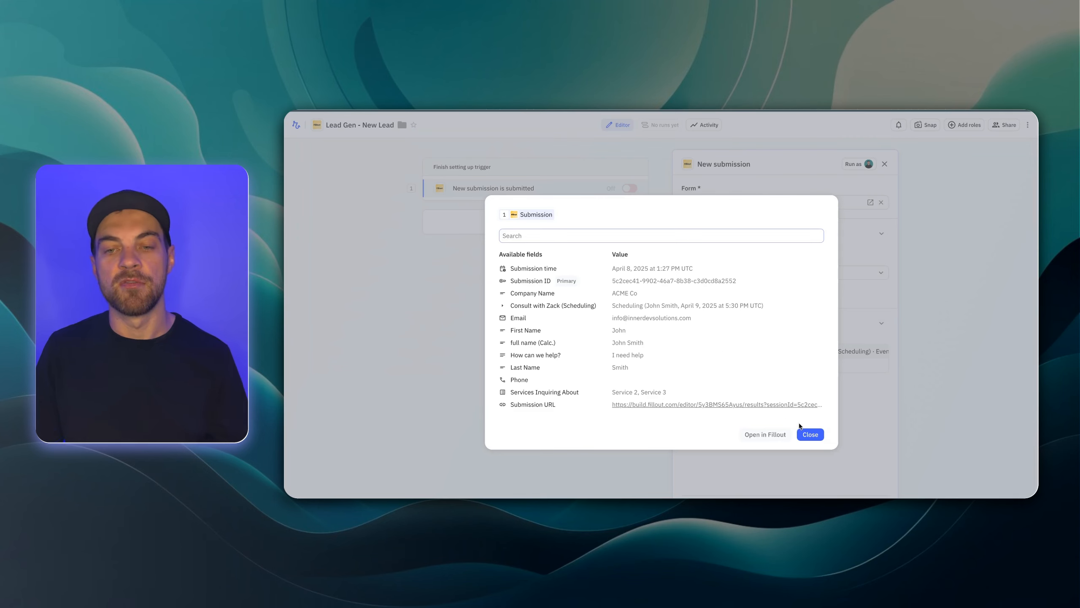
left_click(810, 434)
Step: Add a SmartSuite Find record(s) step on the Contacts table that returns the first matching record
left_click(537, 223)
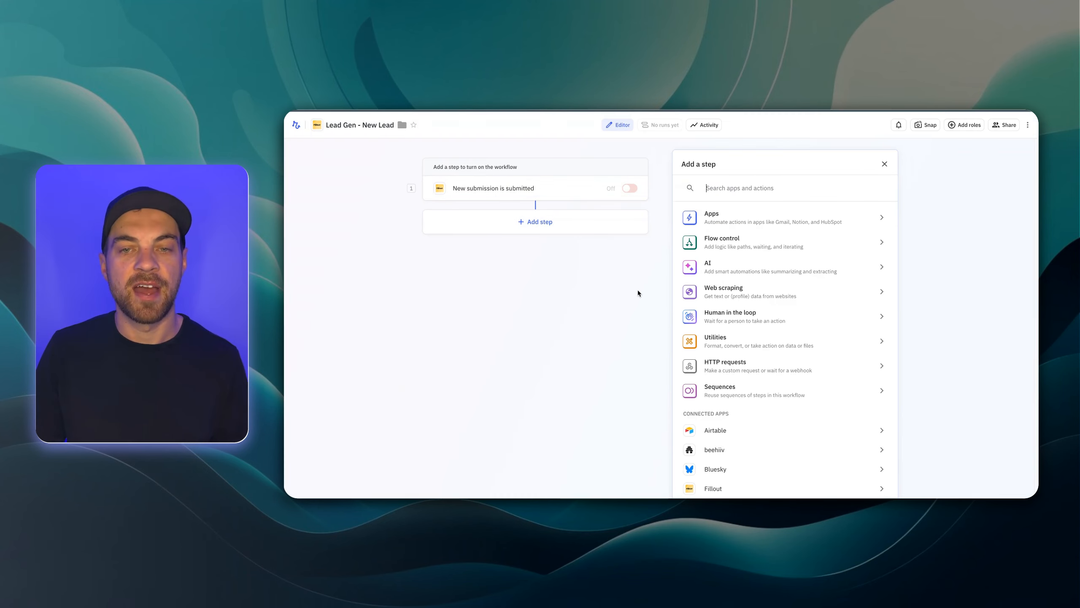
type("smart")
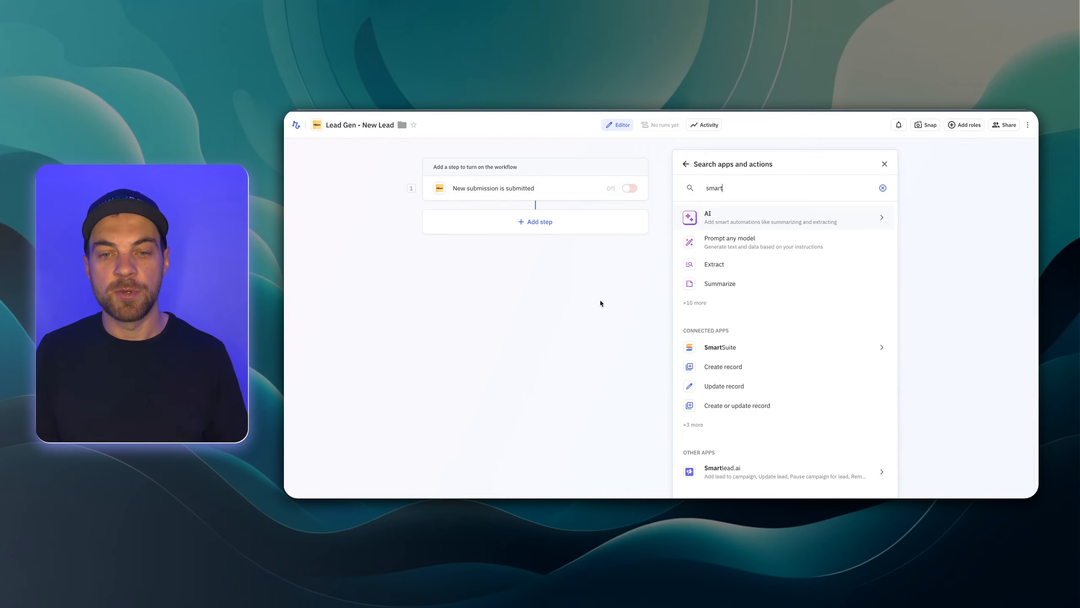
left_click(716, 352)
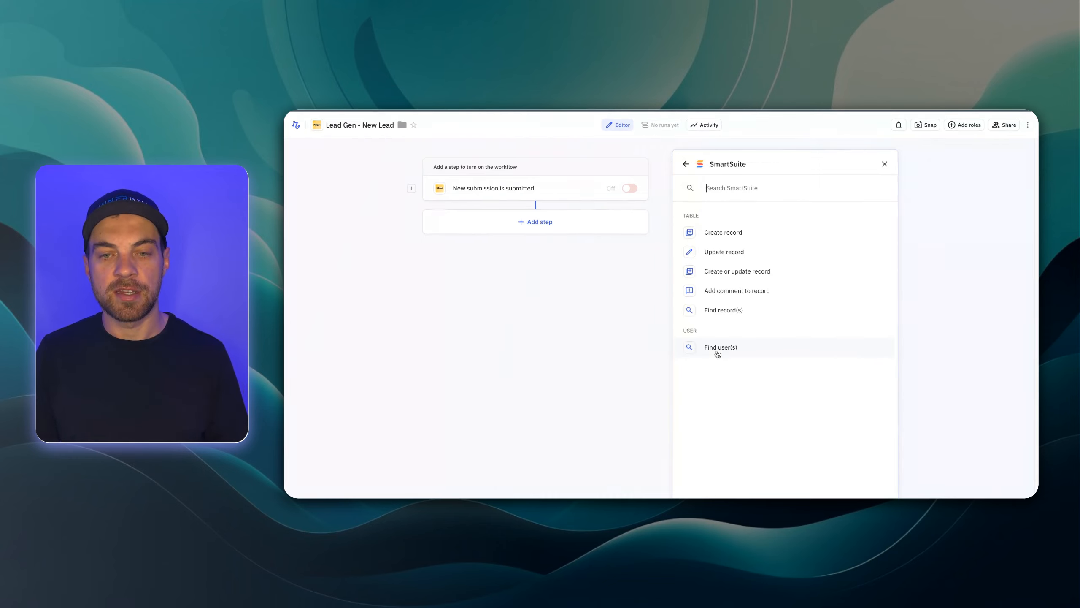
left_click(717, 311)
type("co")
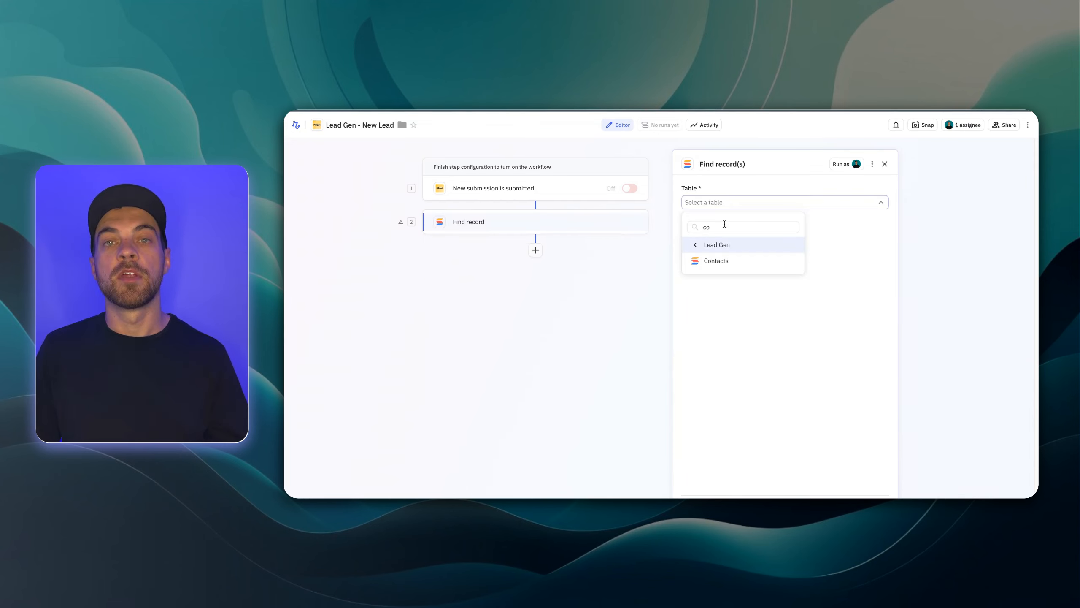
left_click(715, 262)
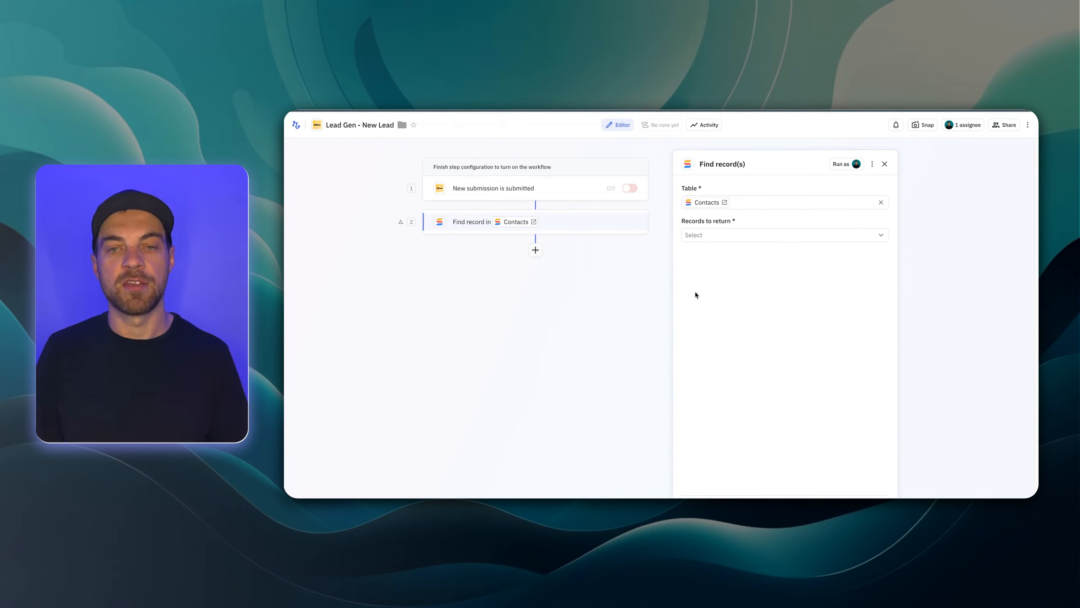
left_click(711, 235)
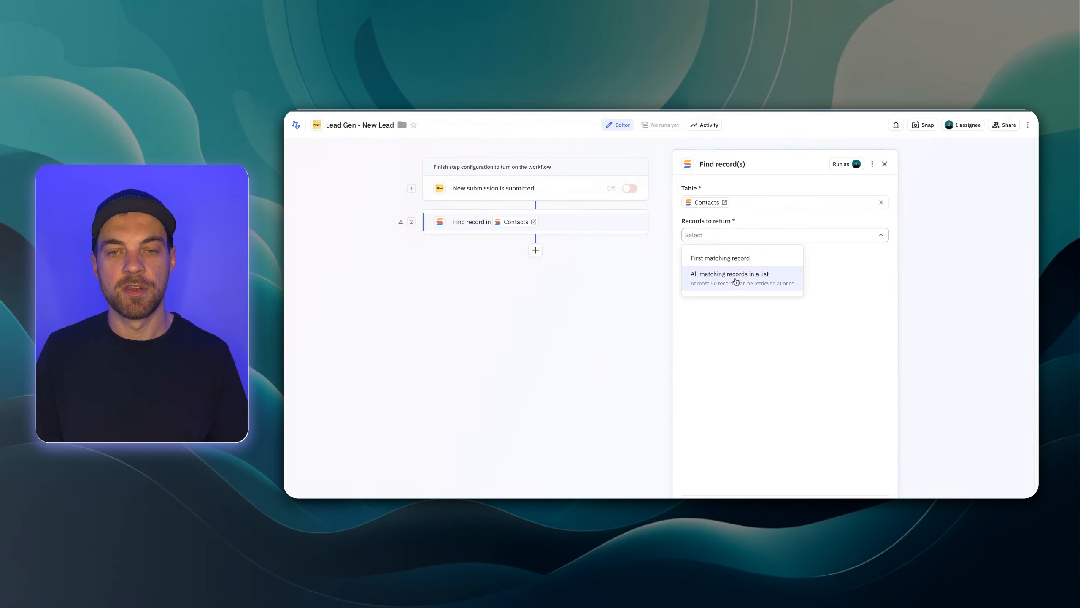
left_click(735, 259)
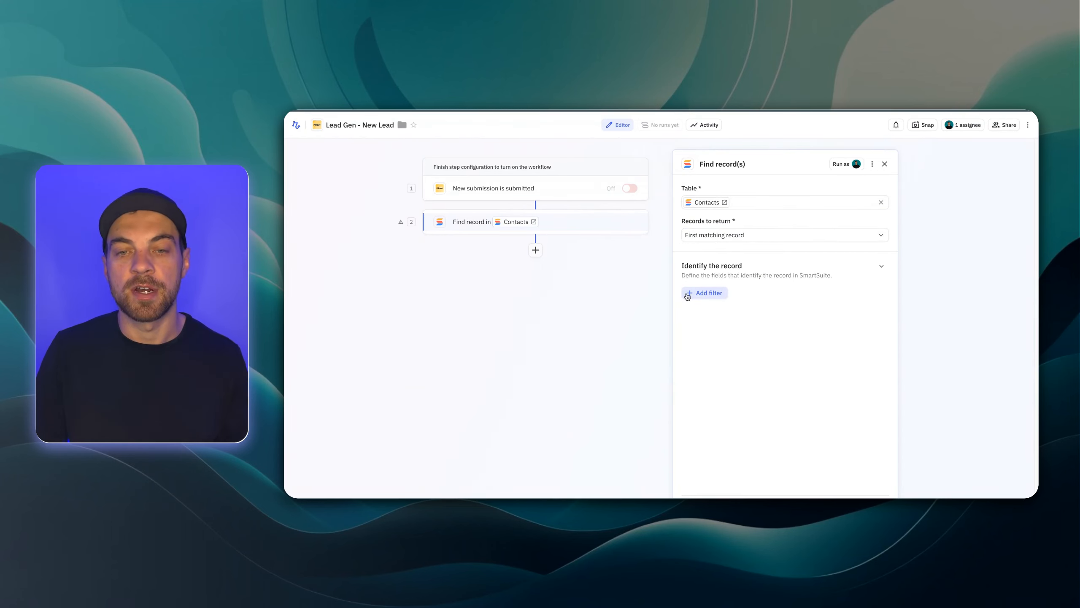
Step: Identify the contact by Email being exactly the submission's Email, and make the step fail when no records are found
left_click(704, 293)
type("emai")
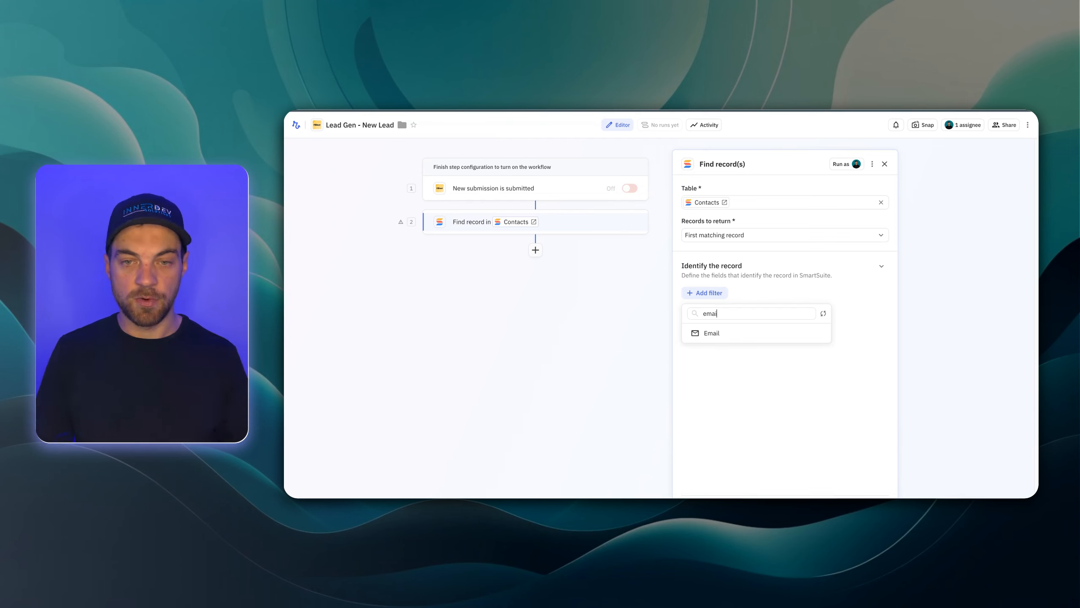
left_click(721, 335)
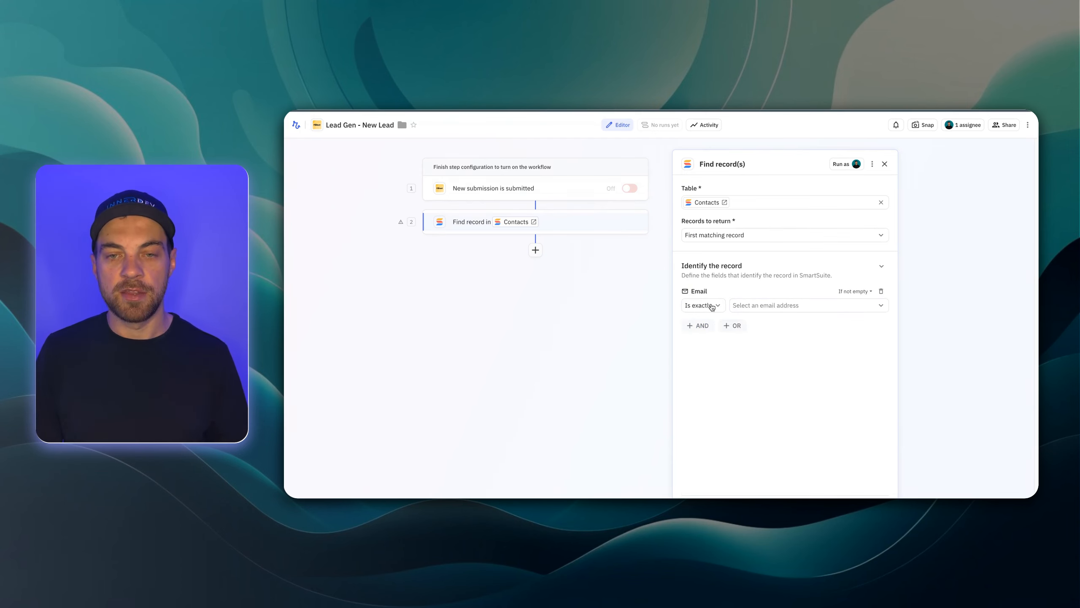
left_click(751, 306)
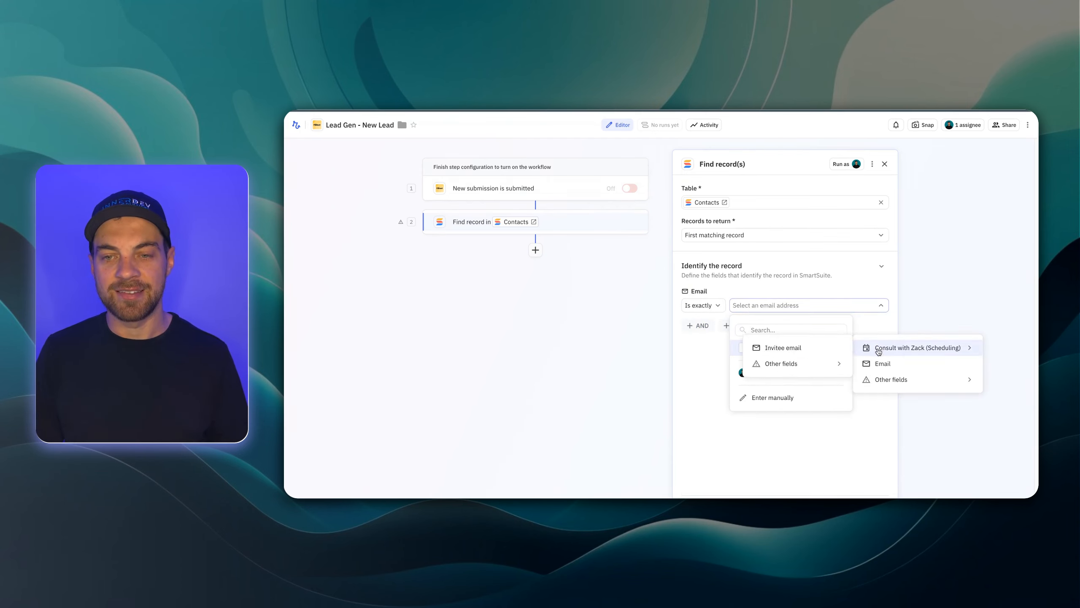
left_click(881, 363)
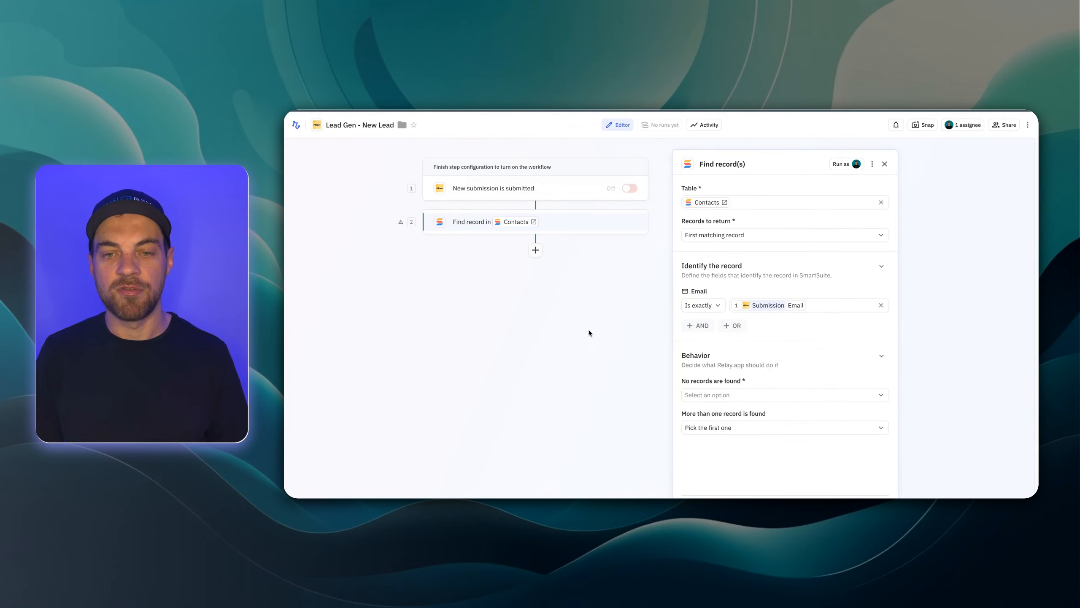
left_click(717, 394)
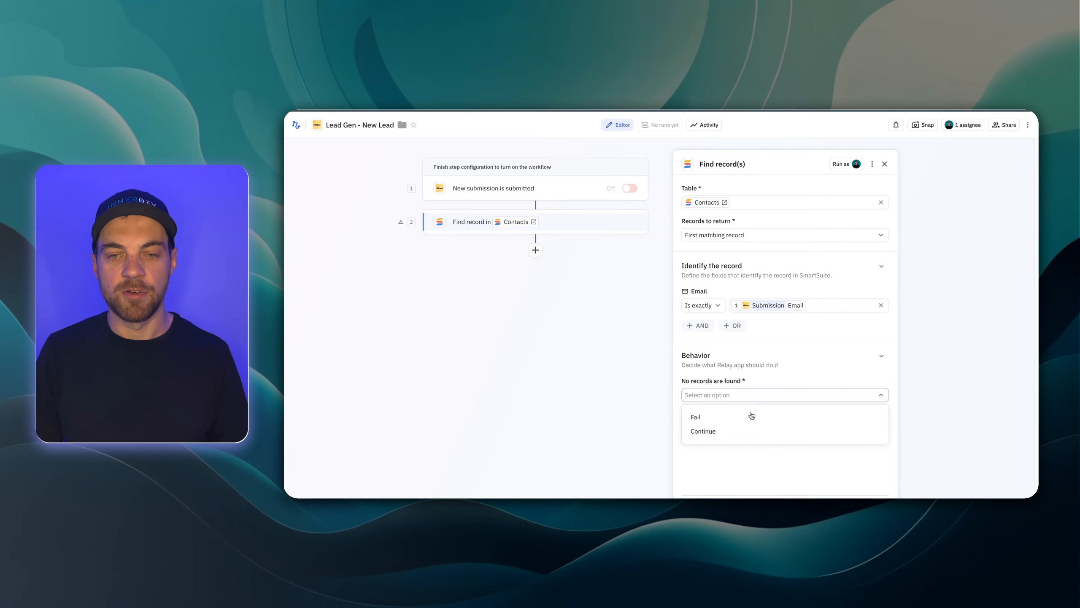
left_click(729, 415)
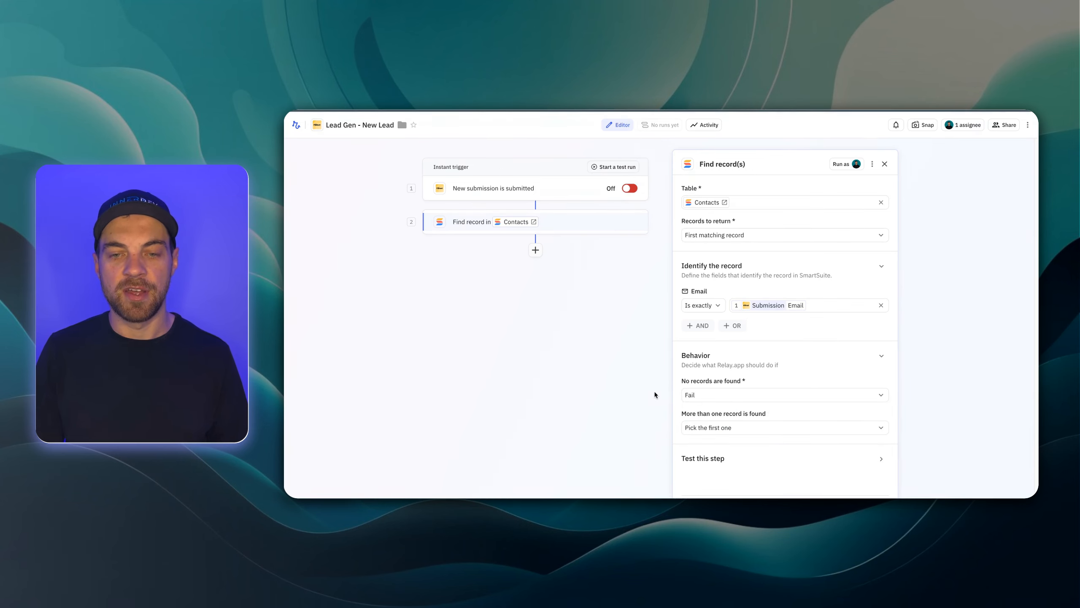
Step: Add a SmartSuite Create record step for the Calls table after the Contacts lookup
left_click(535, 250)
type("smar")
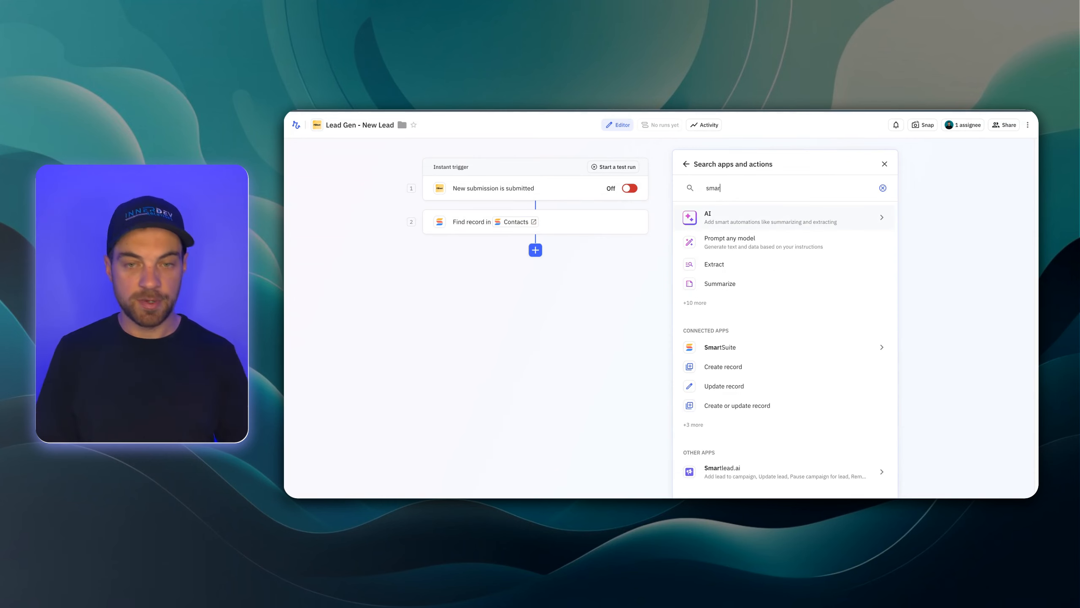
type("t")
left_click(723, 366)
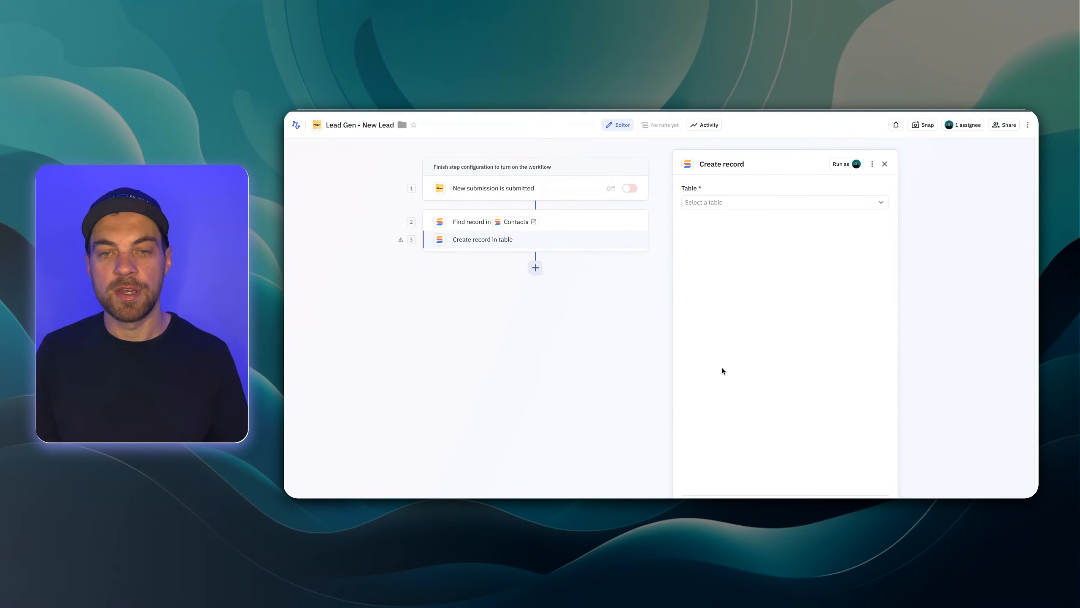
left_click(721, 208)
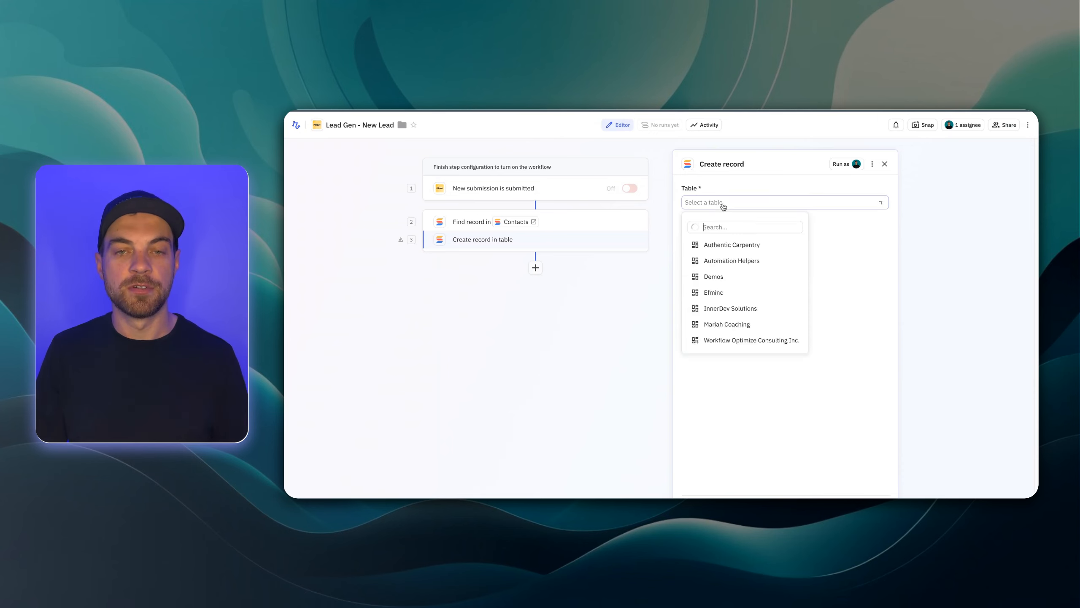
type("call")
left_click(727, 263)
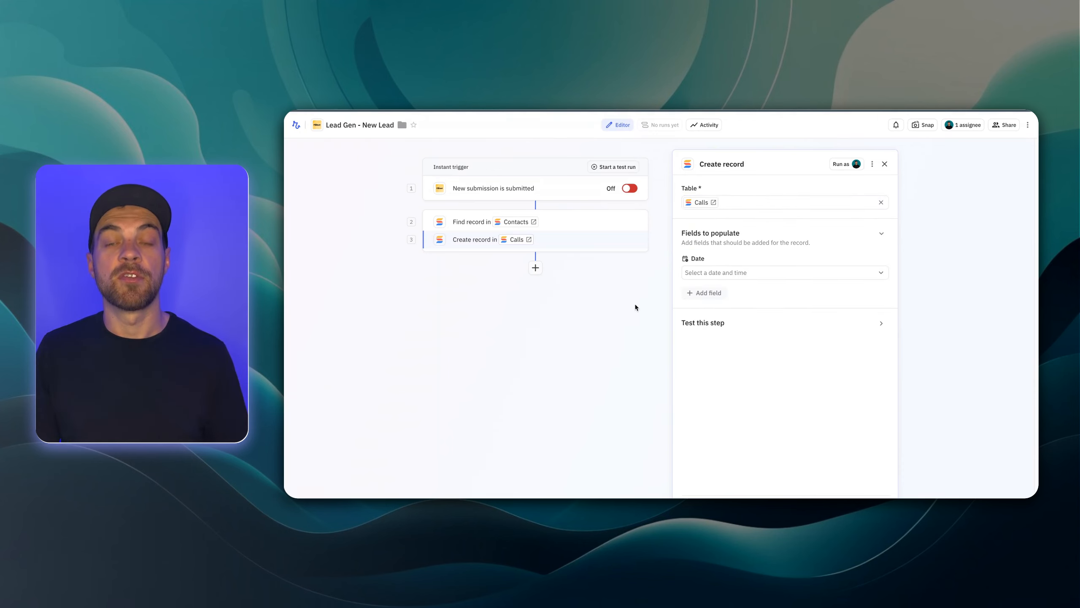
Step: Add the Link to Contacts, Call Link and Event Link fields to the new Calls record
left_click(705, 297)
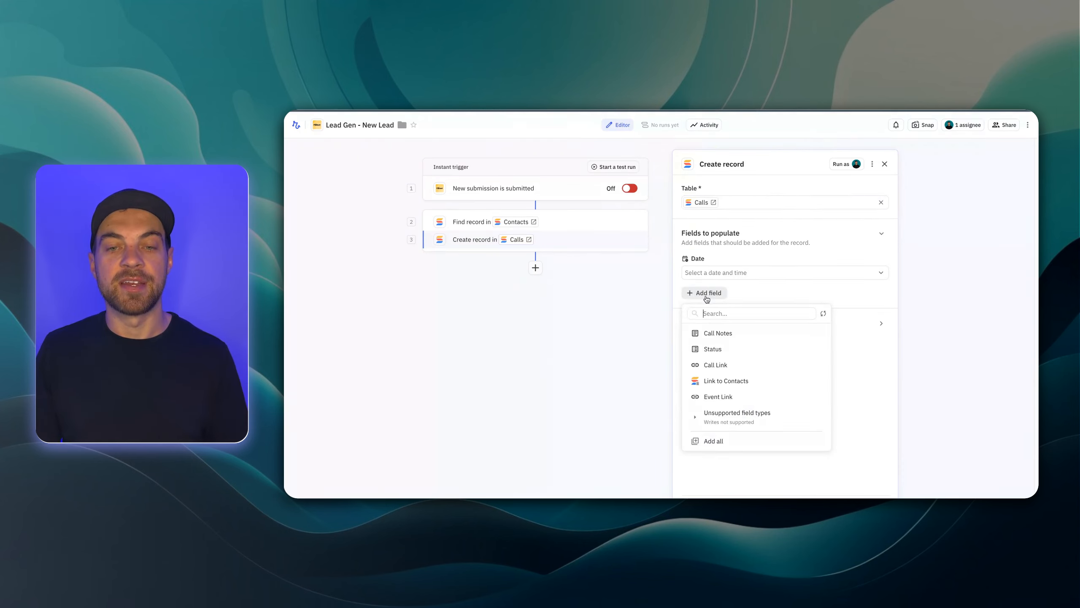
left_click(727, 386)
left_click(706, 325)
left_click(714, 399)
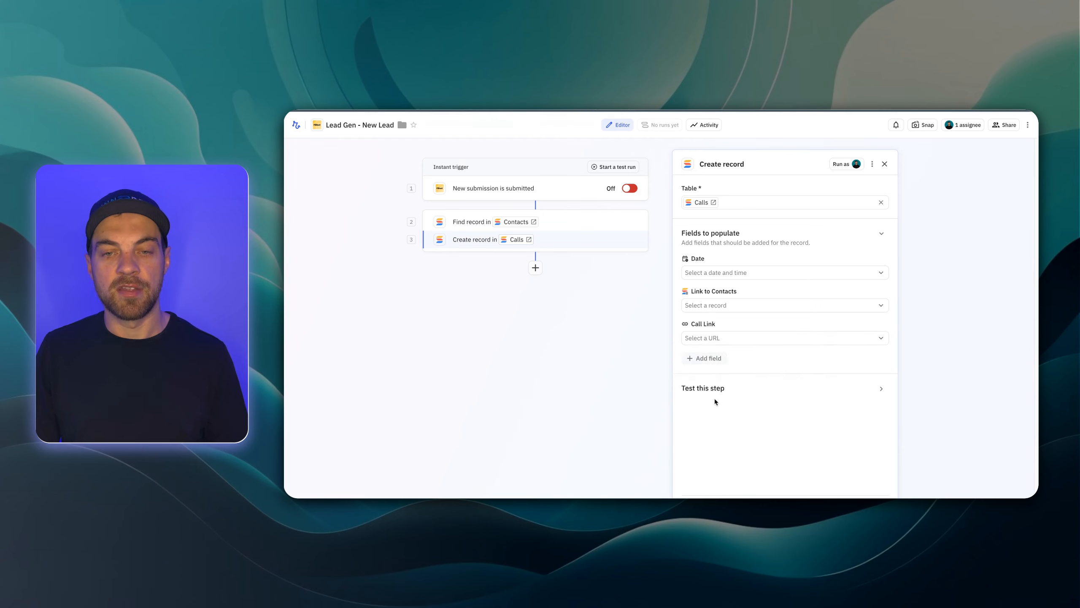
left_click(706, 358)
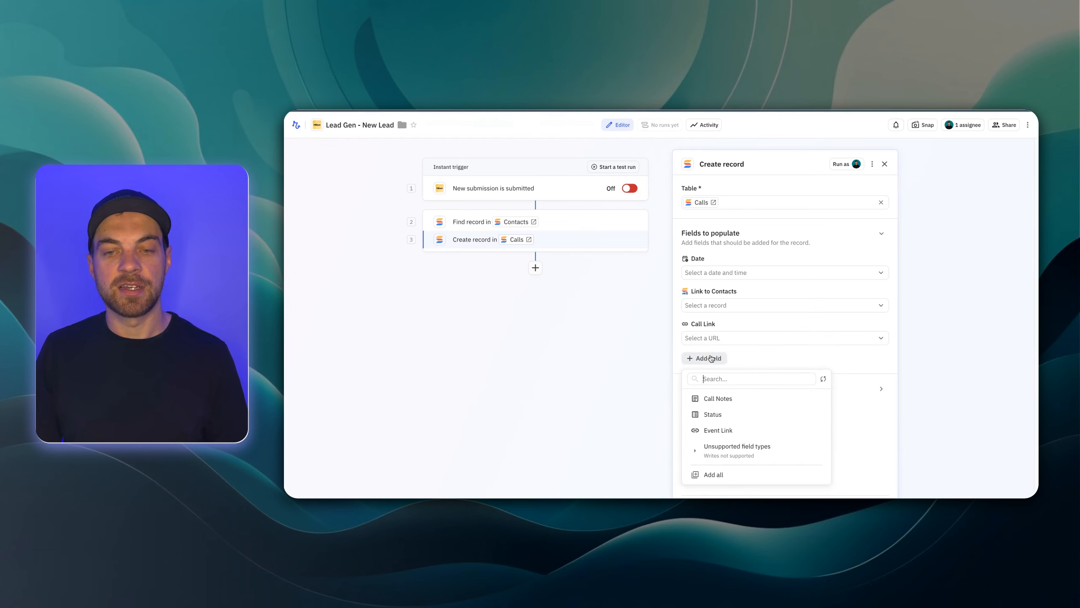
left_click(745, 428)
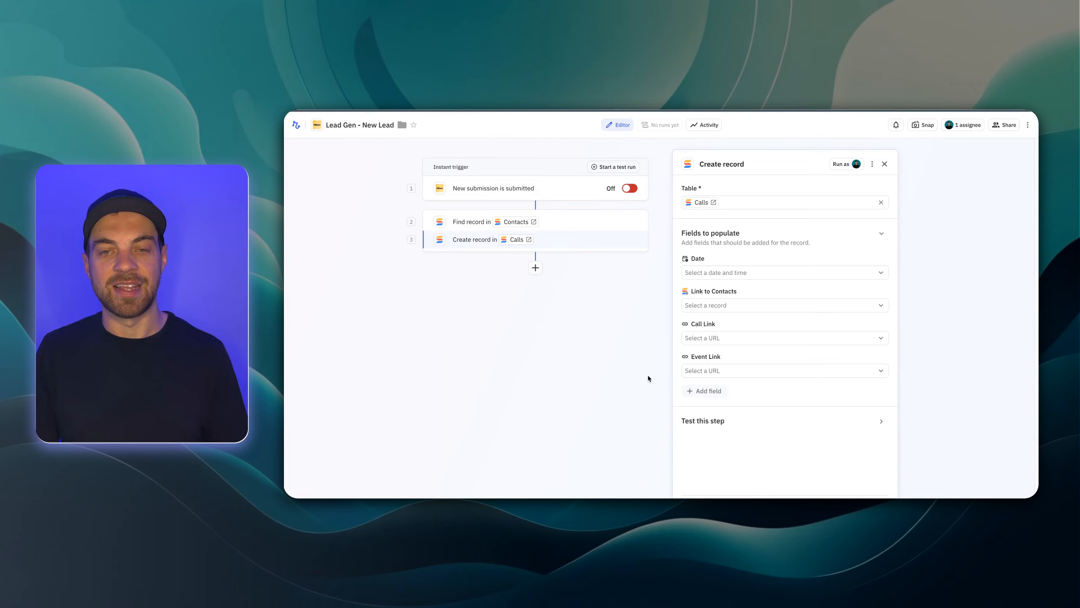
Step: Set the call's Date to the submission's scheduling Event start date/time and link it to the contact record found in step 2
left_click(736, 276)
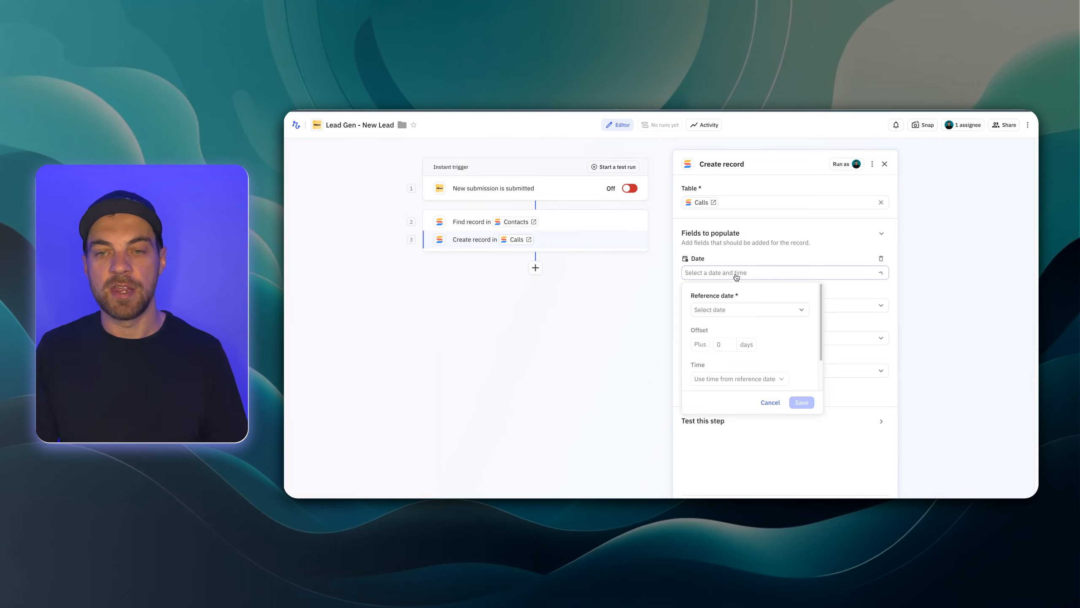
left_click(716, 315)
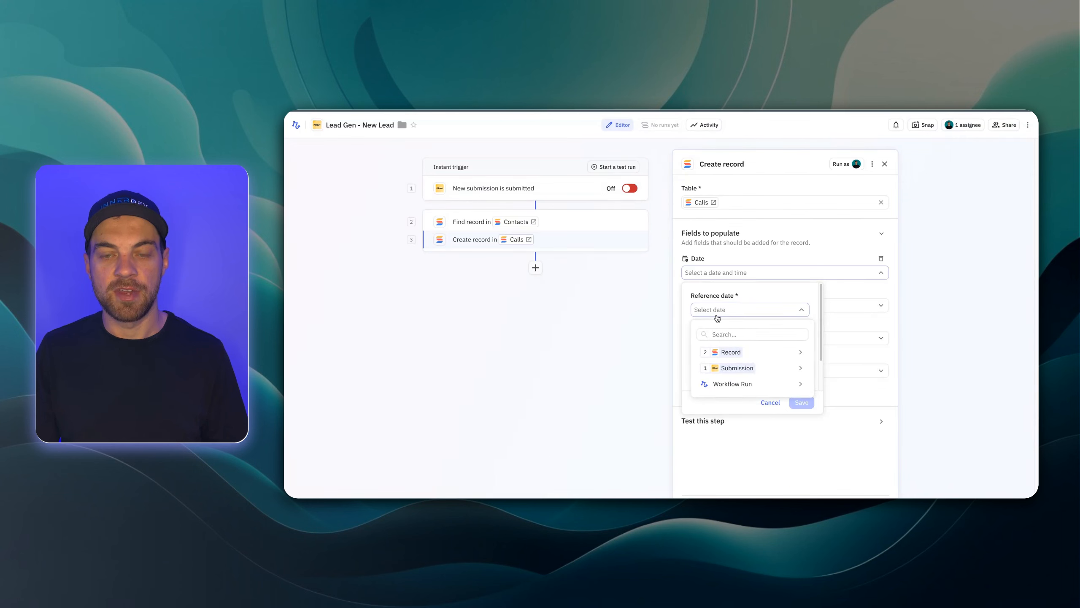
mouse_move(740, 368)
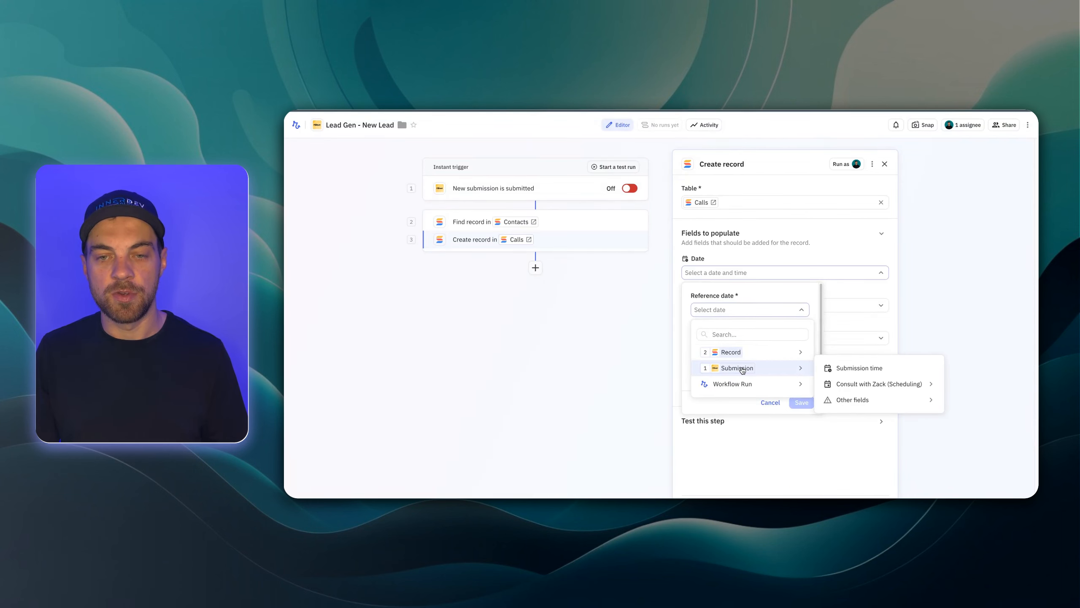
mouse_move(833, 383)
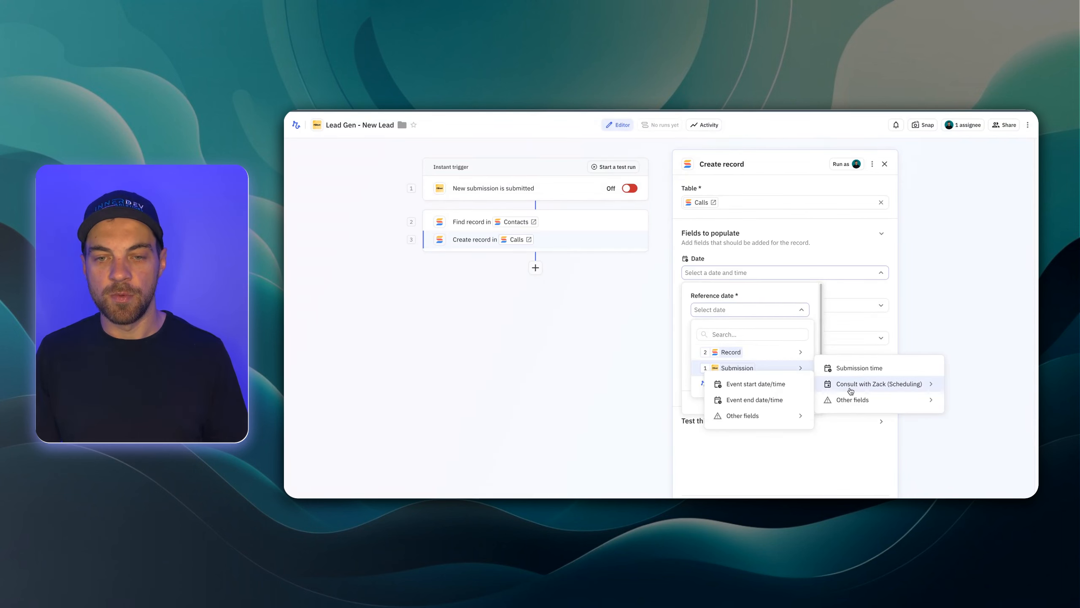
left_click(758, 384)
left_click(802, 401)
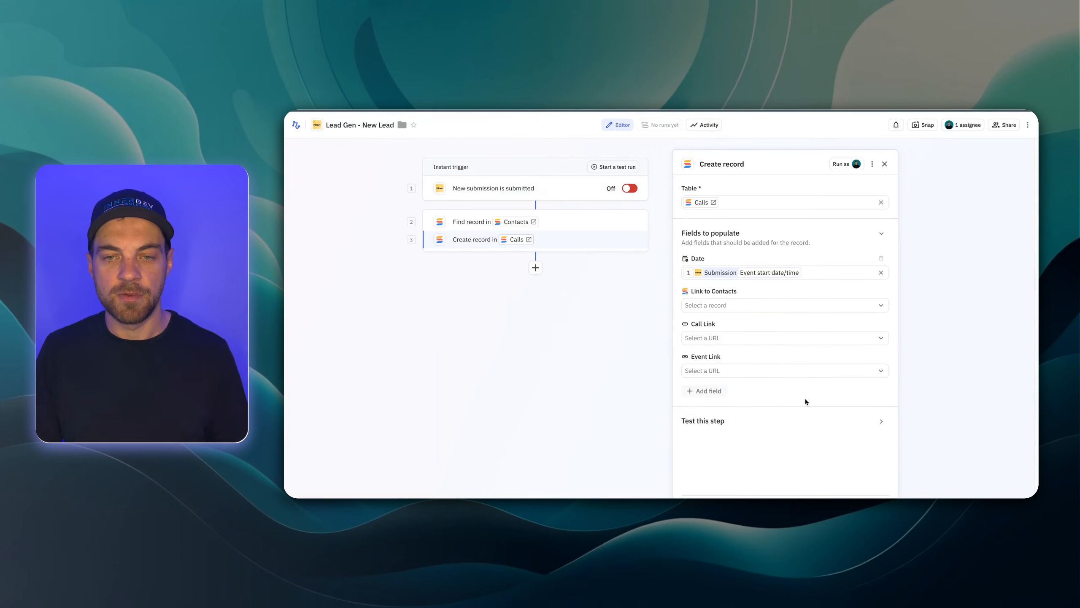
left_click(706, 305)
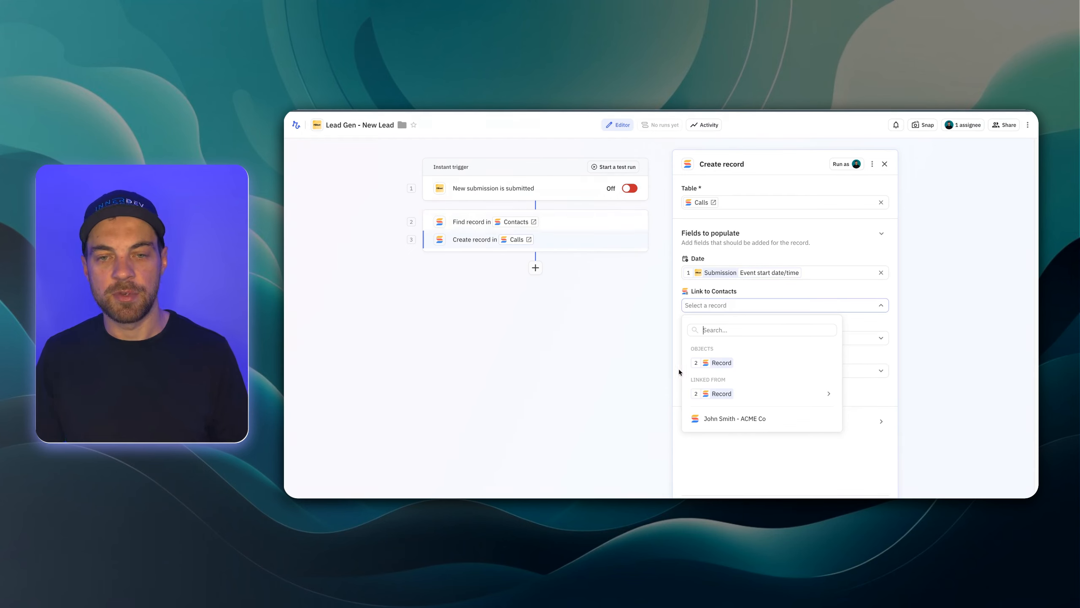
left_click(721, 363)
Step: Remove the Call Link field and set Event Link to the Event URL from the submission's scheduling data
left_click(730, 343)
mouse_move(738, 397)
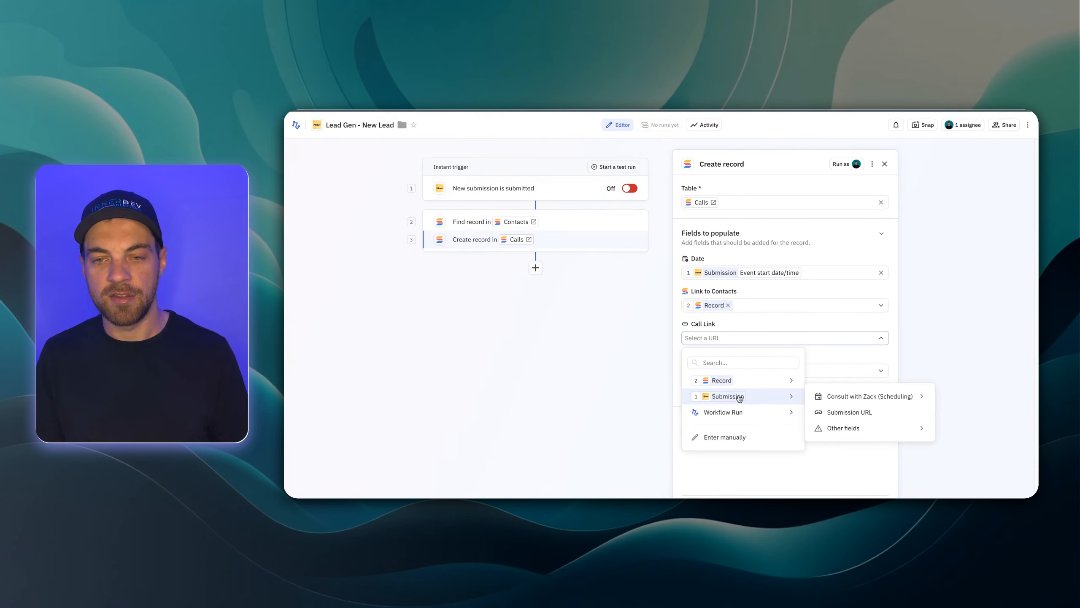
mouse_move(848, 399)
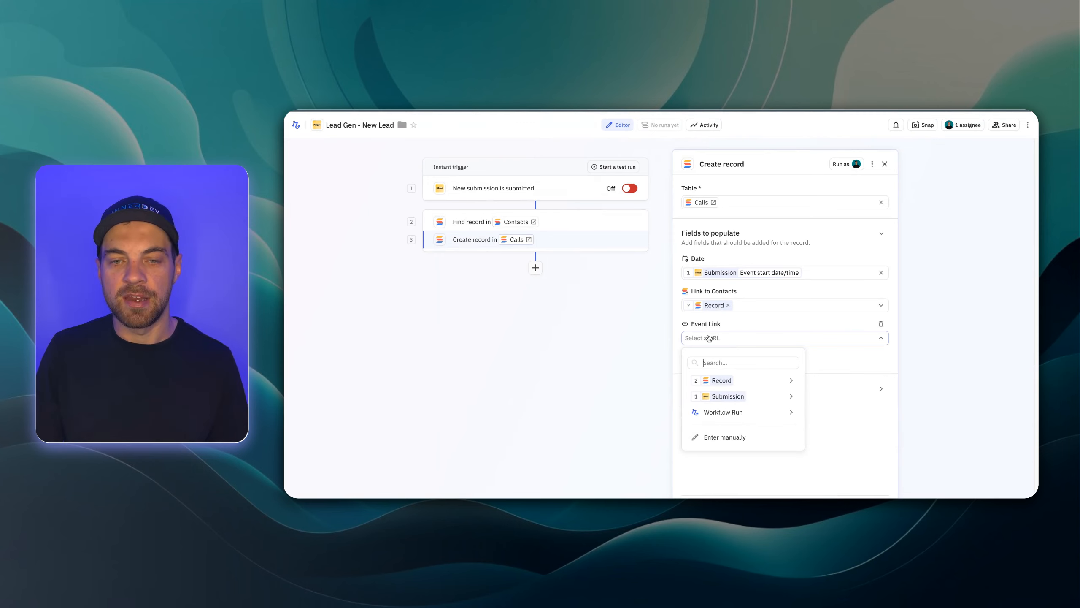
mouse_move(725, 397)
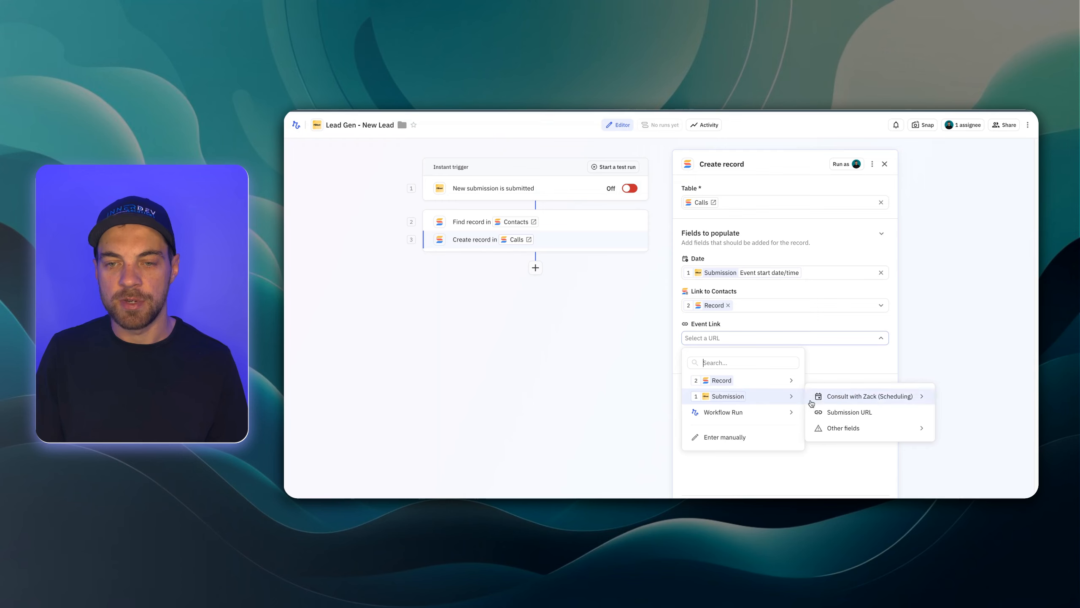
mouse_move(836, 400)
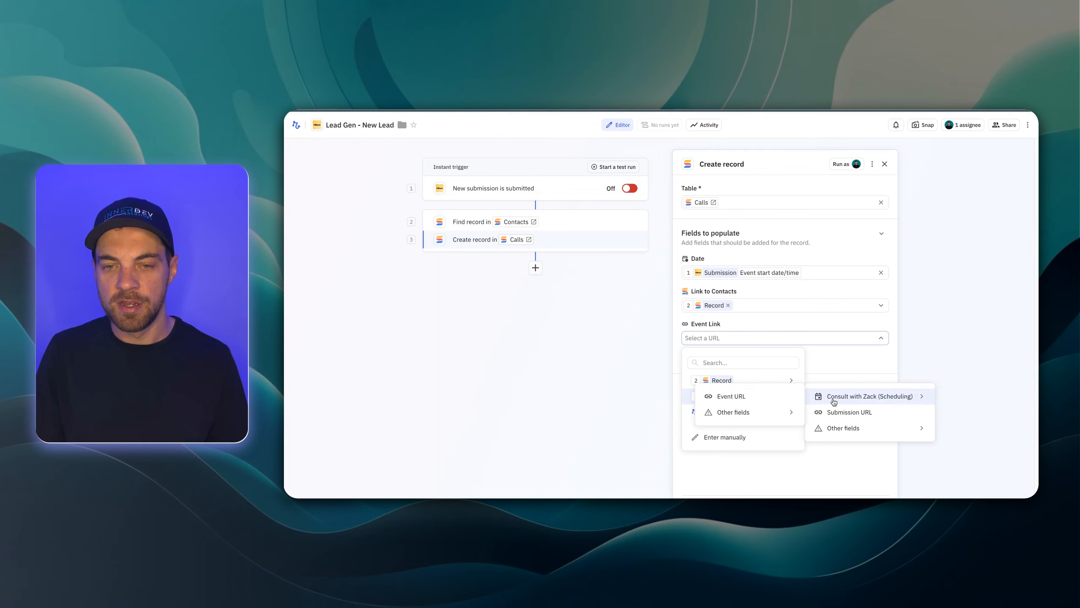
left_click(728, 400)
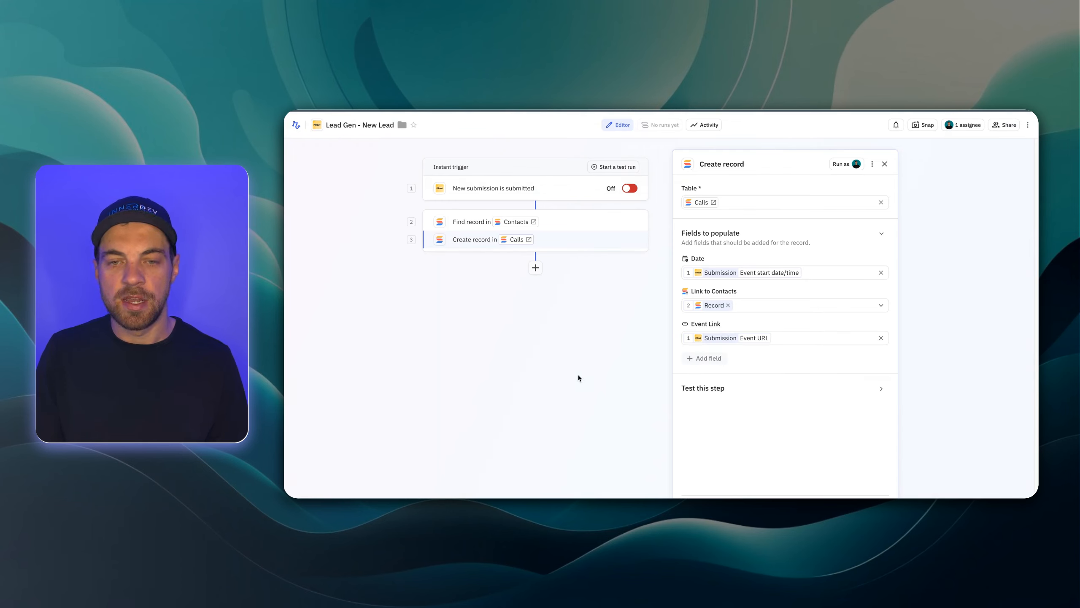
left_click(704, 358)
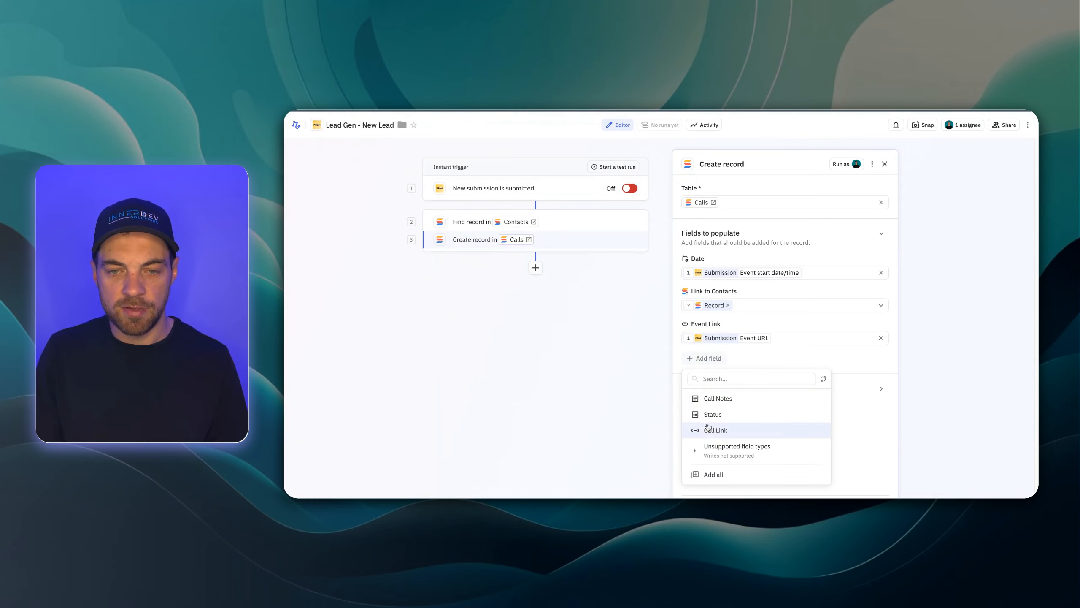
left_click(651, 433)
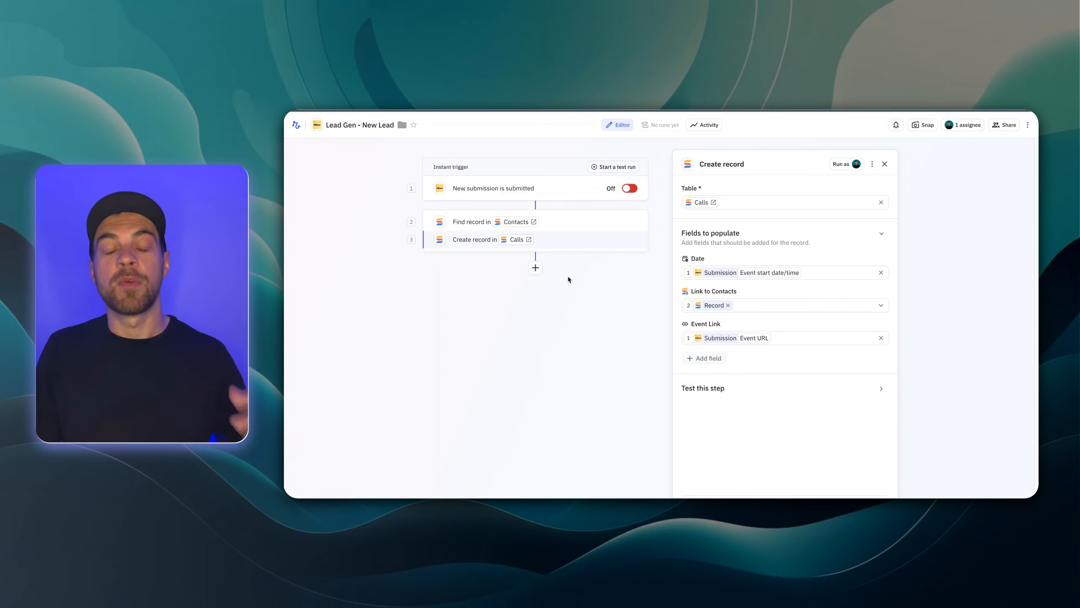
Step: Add a Google Calendar Find event(s) step after the Calls record creation
left_click(535, 269)
type("cal")
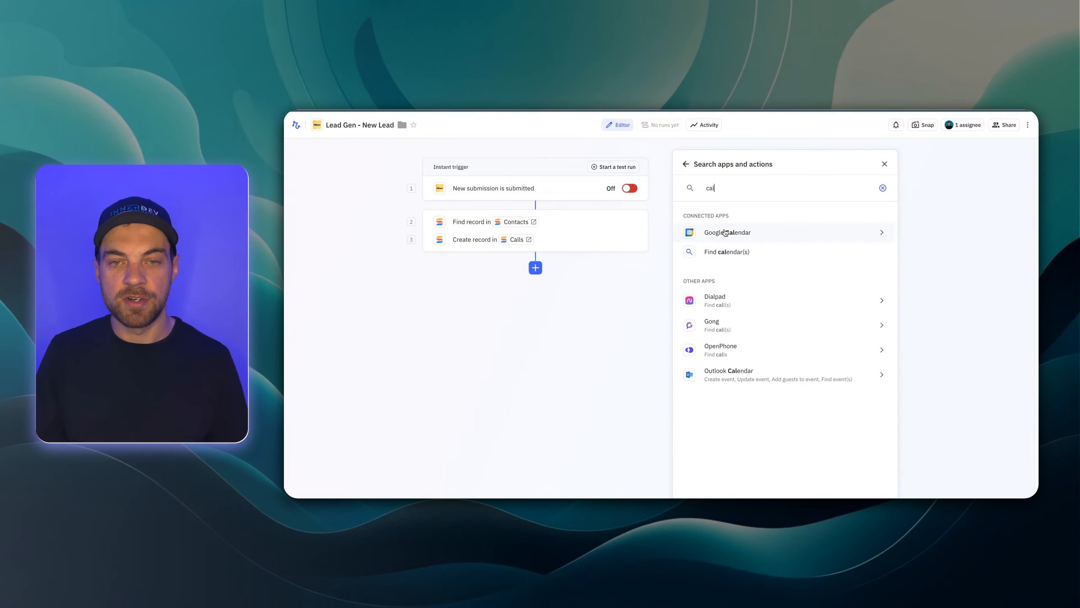
left_click(725, 233)
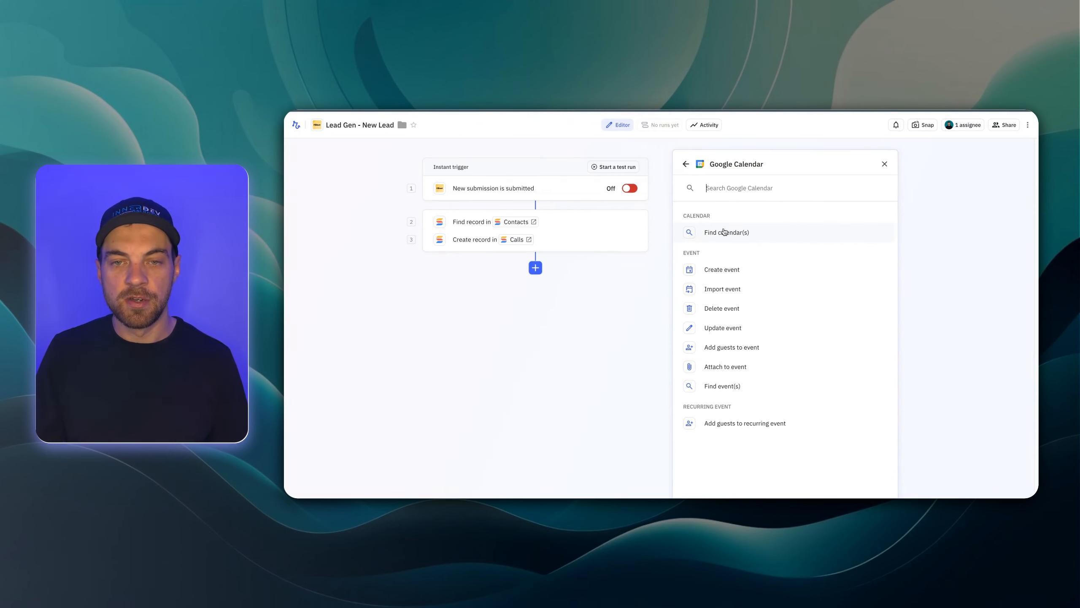
left_click(719, 386)
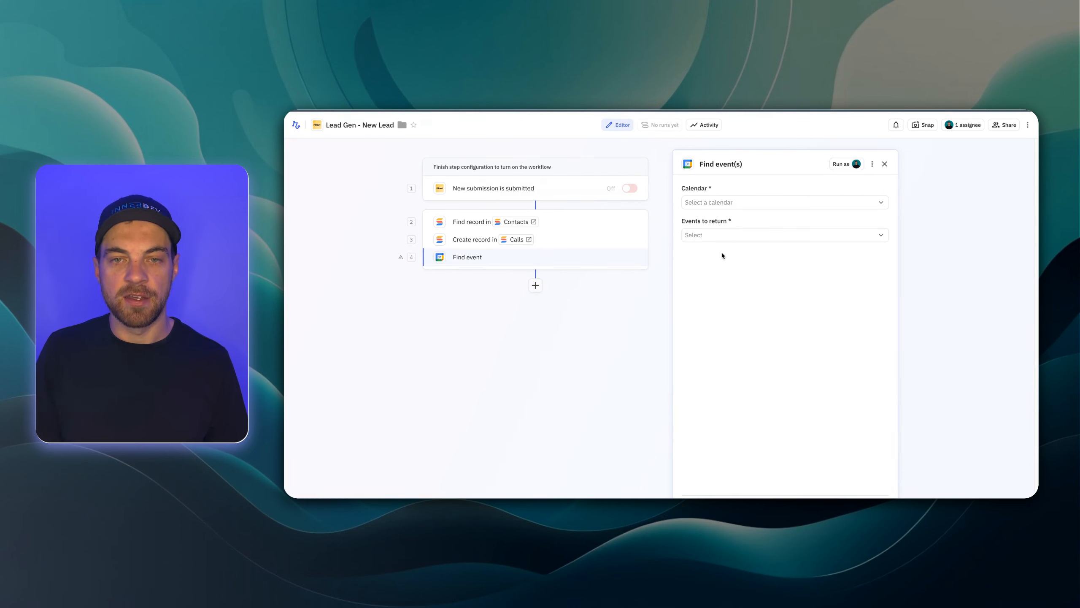
Step: Set the event search to the primary calendar and return the First matching event
left_click(715, 199)
left_click(727, 218)
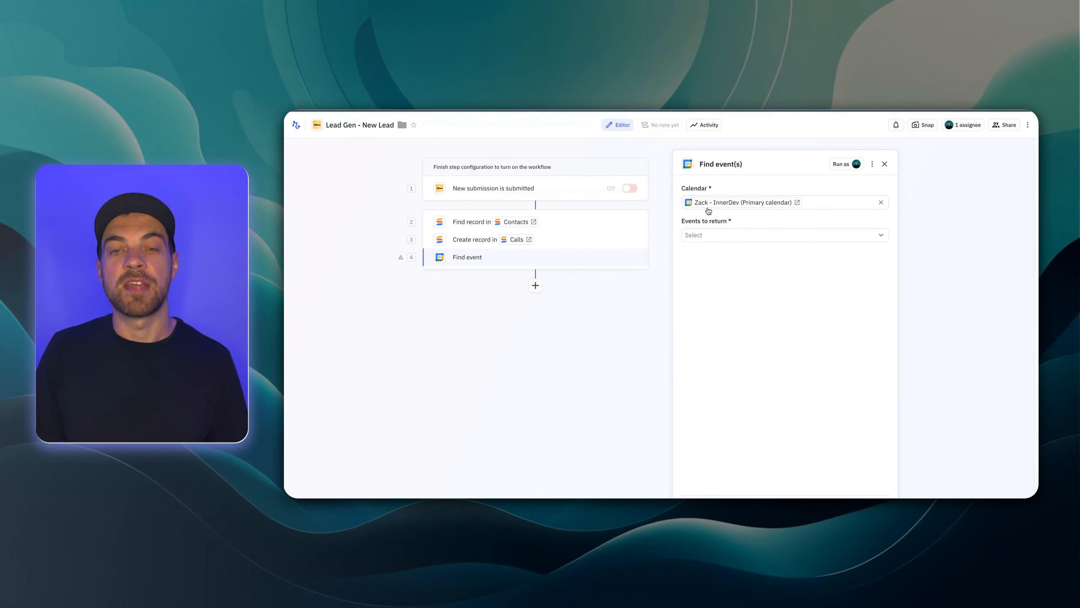
left_click(706, 240)
left_click(718, 258)
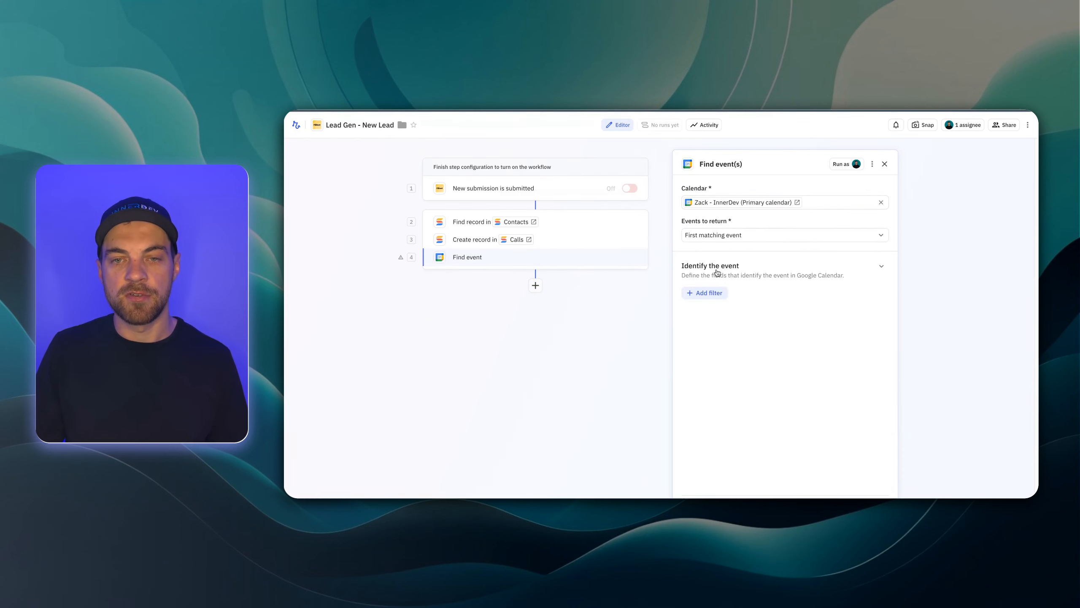
Step: Filter the event search so the Event ID is exactly the Event ID from the submission's scheduling data
left_click(705, 293)
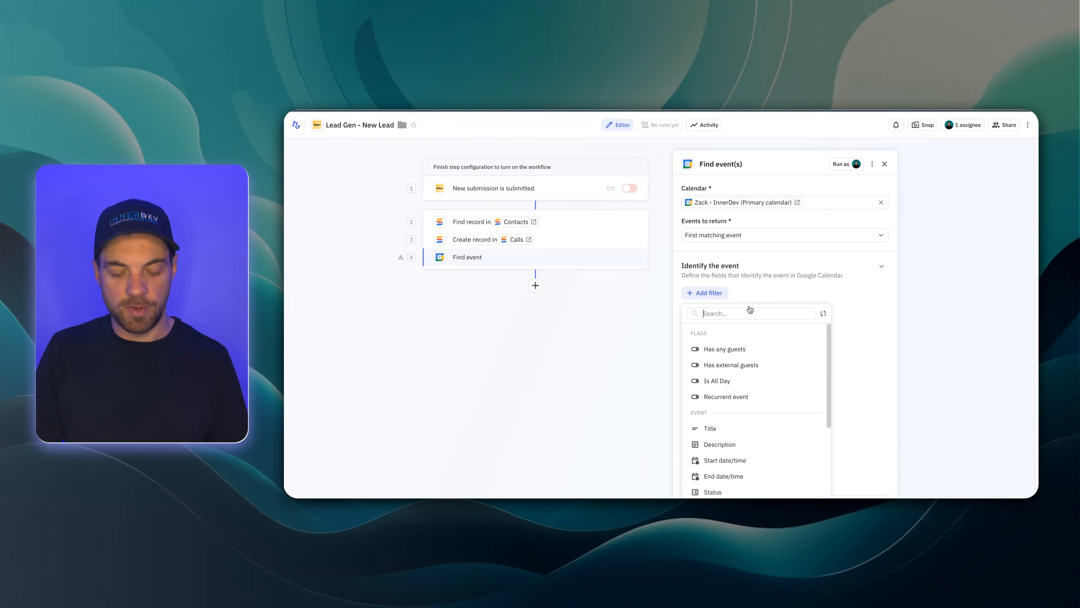
type("i")
left_click(736, 349)
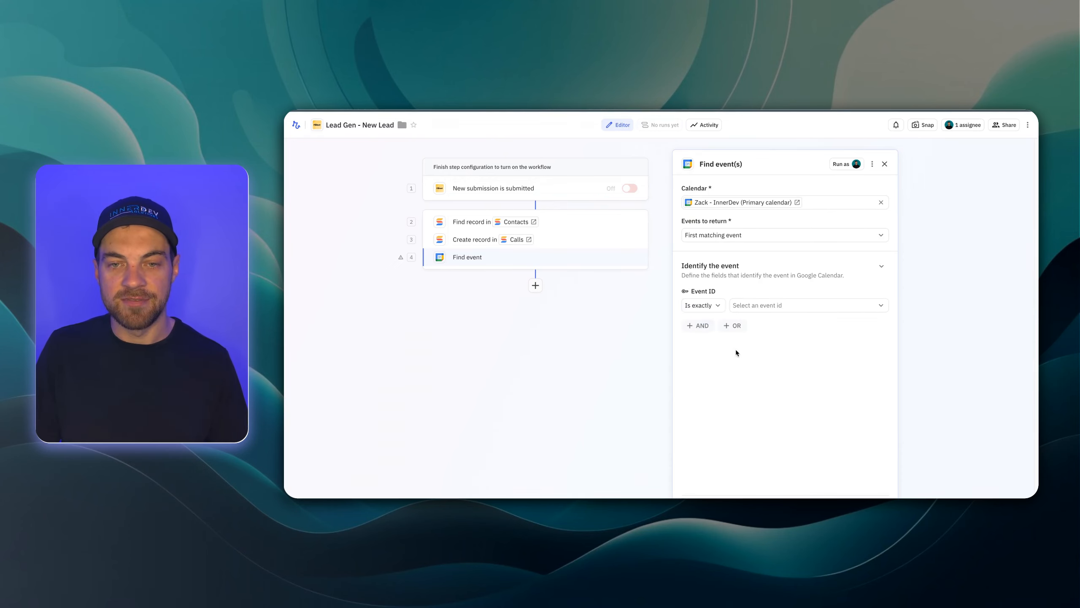
left_click(758, 311)
mouse_move(761, 383)
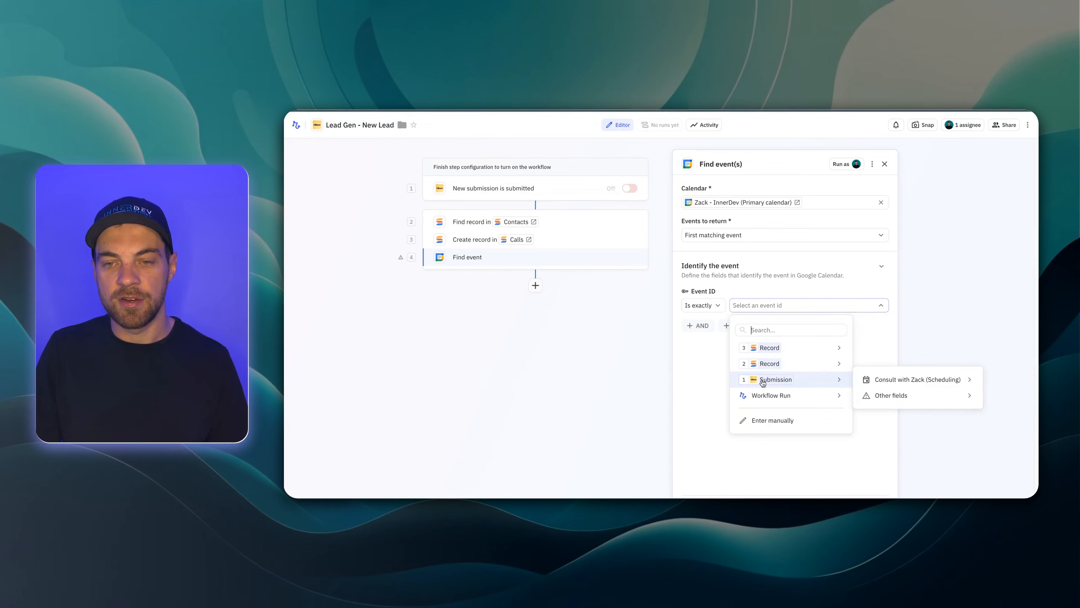
mouse_move(863, 379)
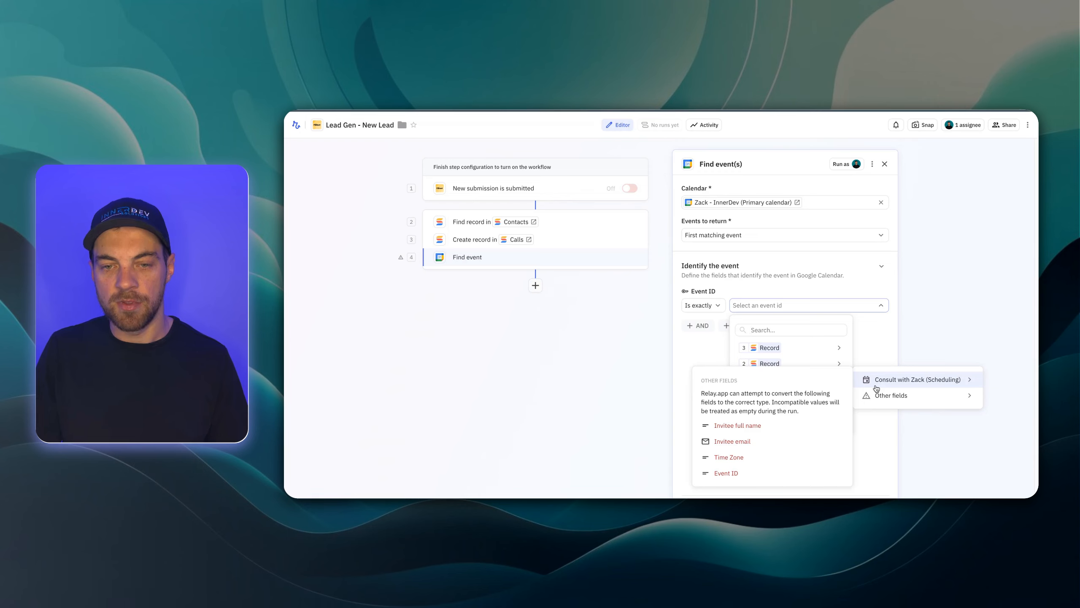
left_click(728, 475)
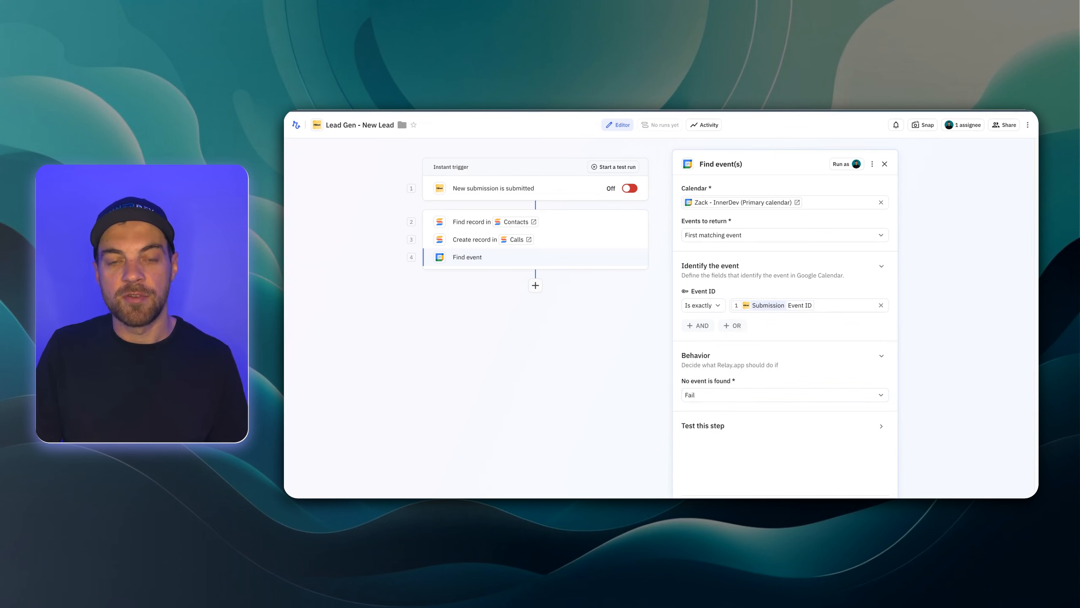
Step: Add a Google Calendar Update event step after the Find event step
left_click(537, 285)
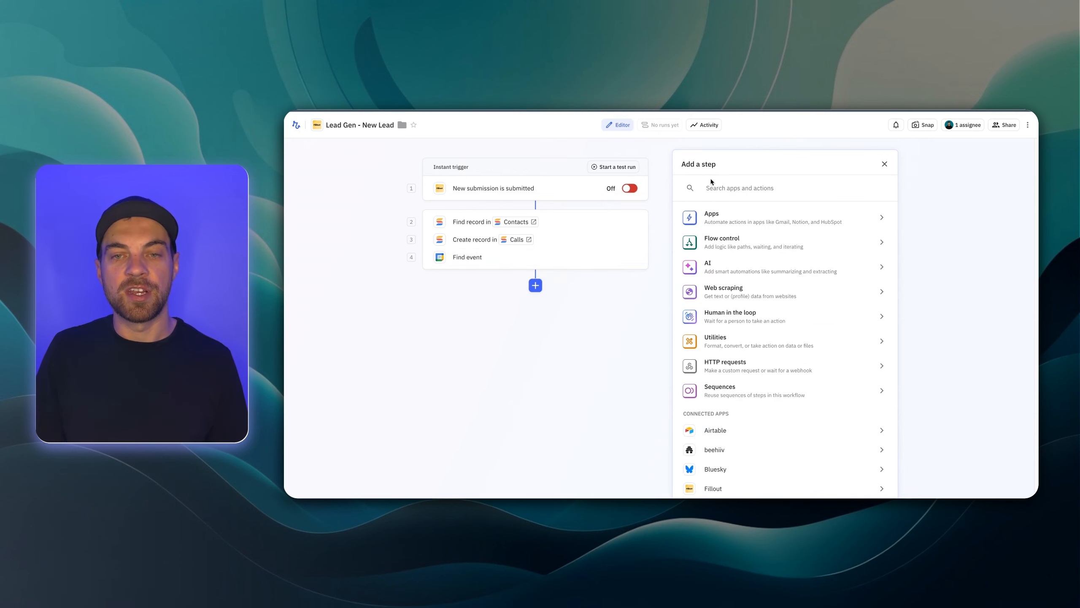
type("cale")
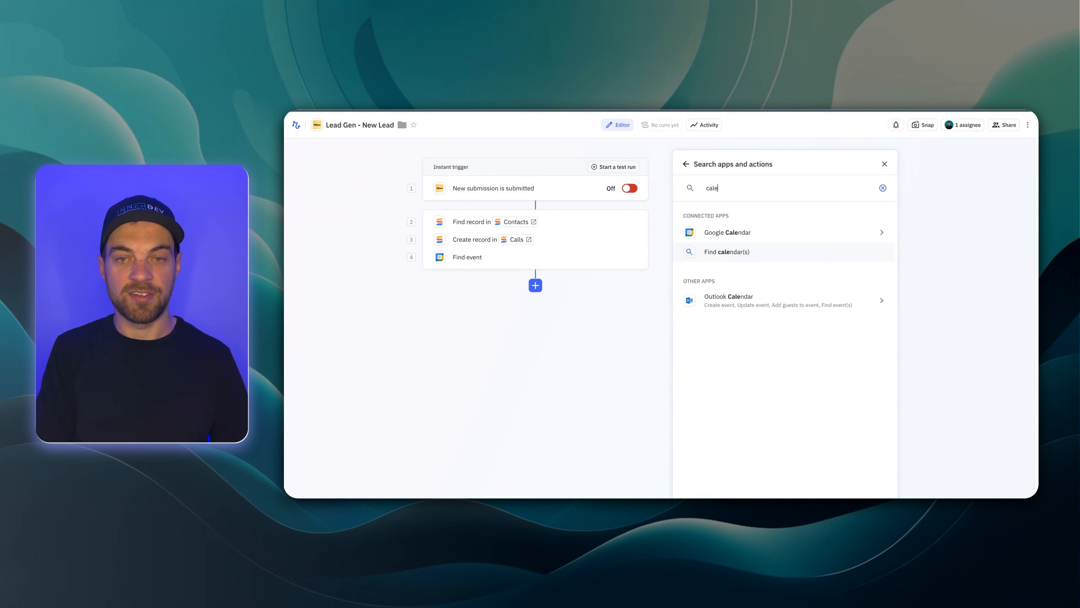
left_click(738, 232)
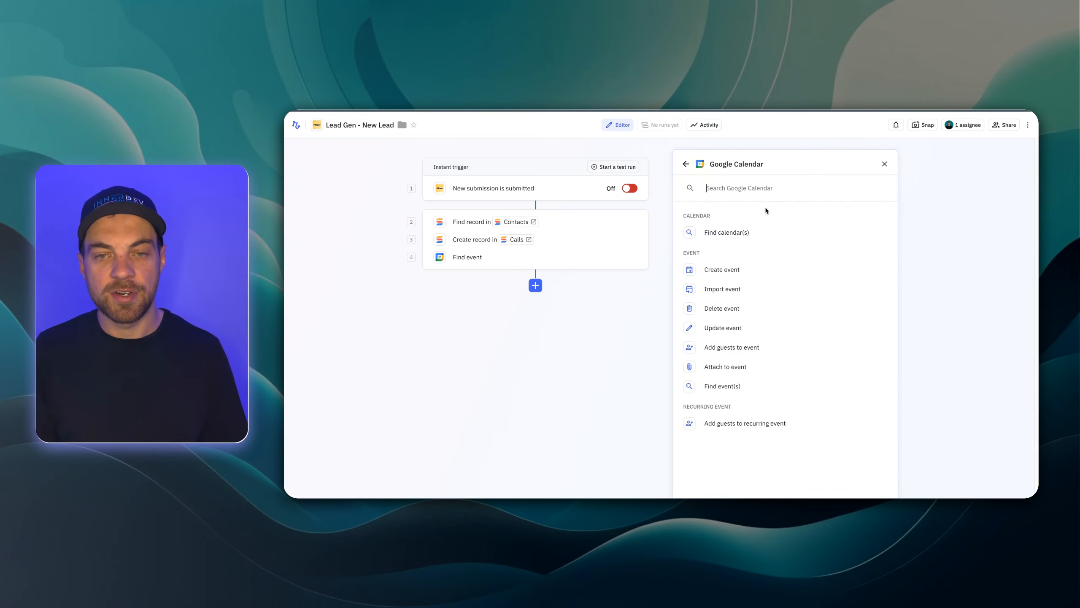
left_click(722, 287)
Step: Target the event found in step 4 for the update and set its Title to that event's Title
left_click(717, 207)
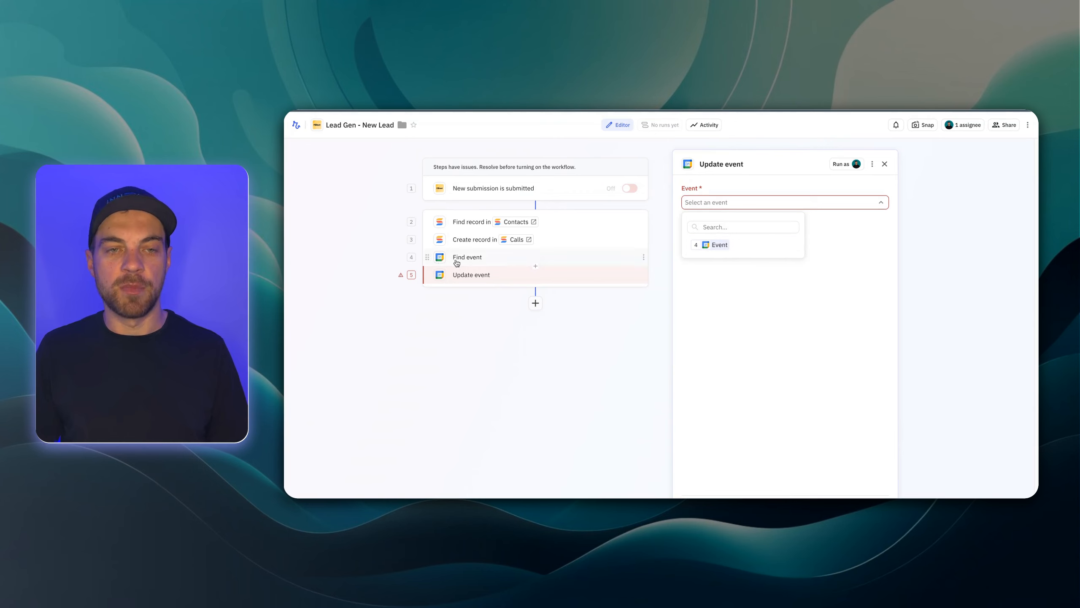
left_click(716, 245)
left_click(872, 233)
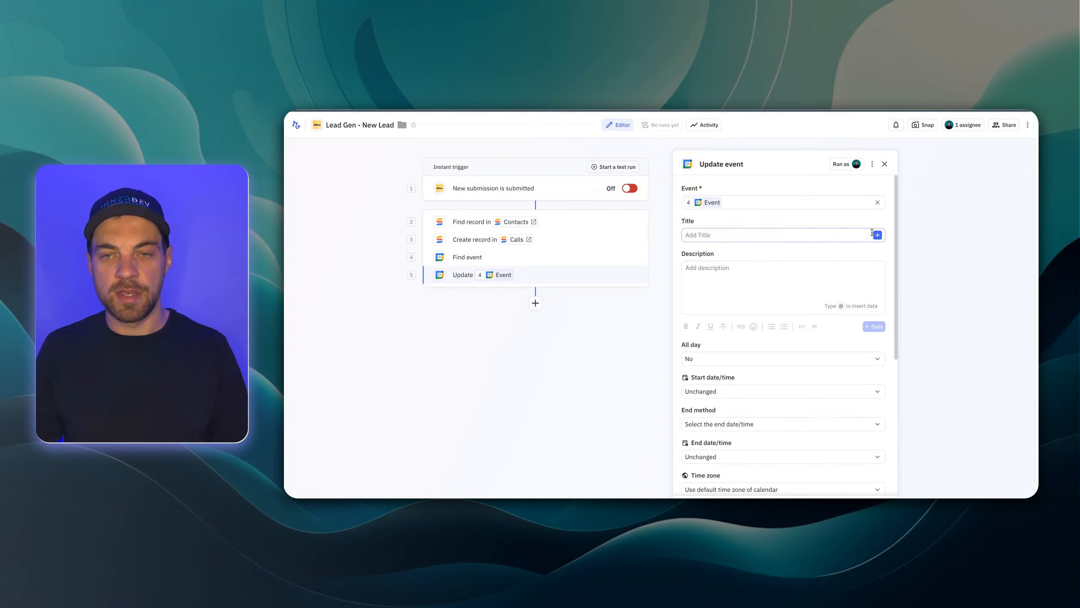
left_click(876, 235)
left_click(910, 296)
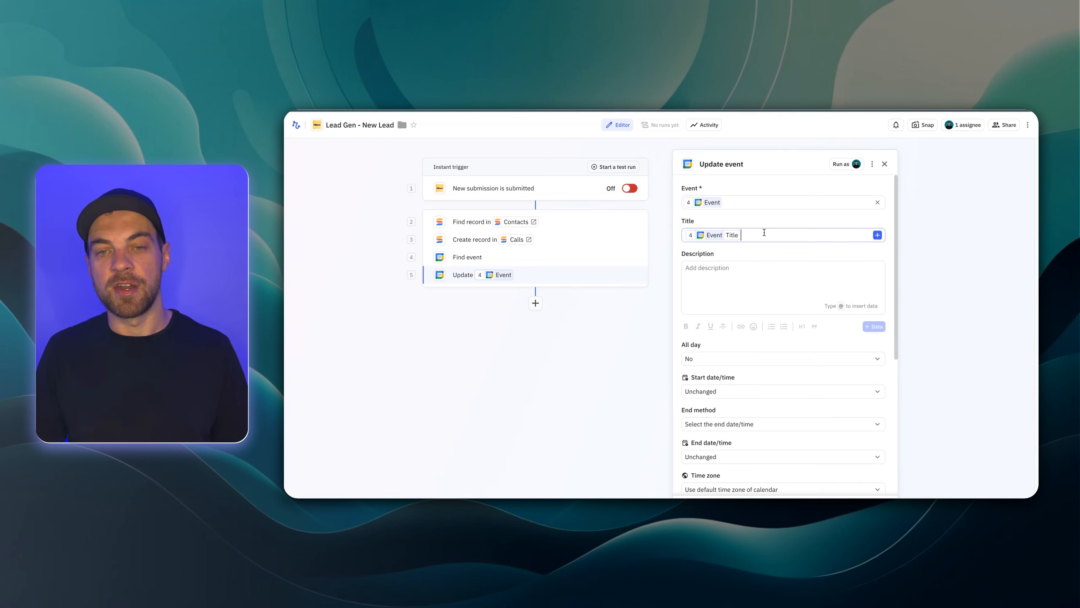
Step: Insert the step 4 event's Description into the updated description, with a "---" separator line and blank lines above it
left_click(686, 287)
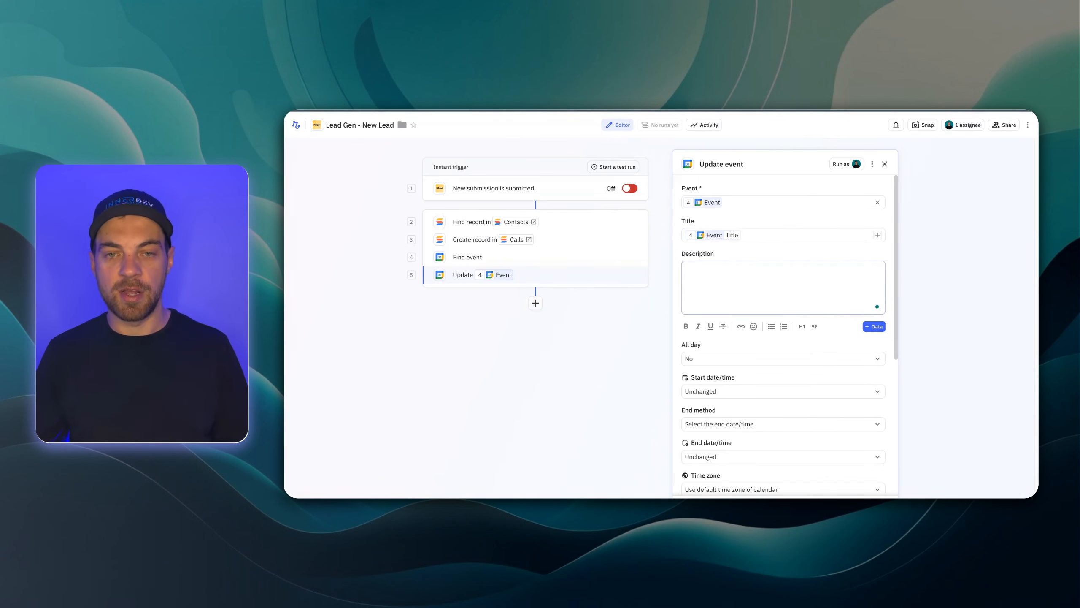
left_click(874, 326)
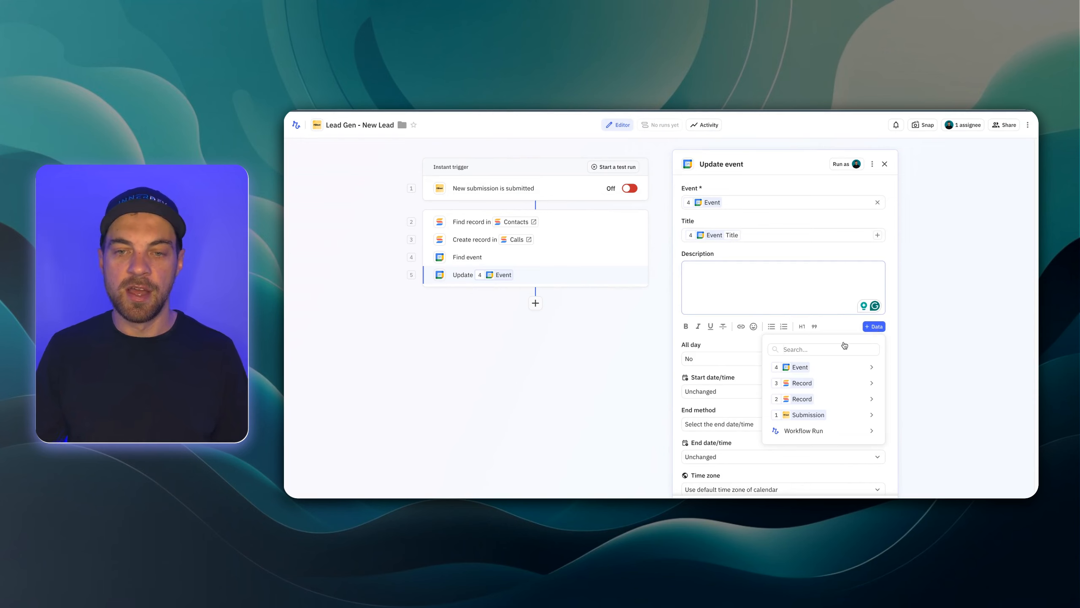
mouse_move(833, 366)
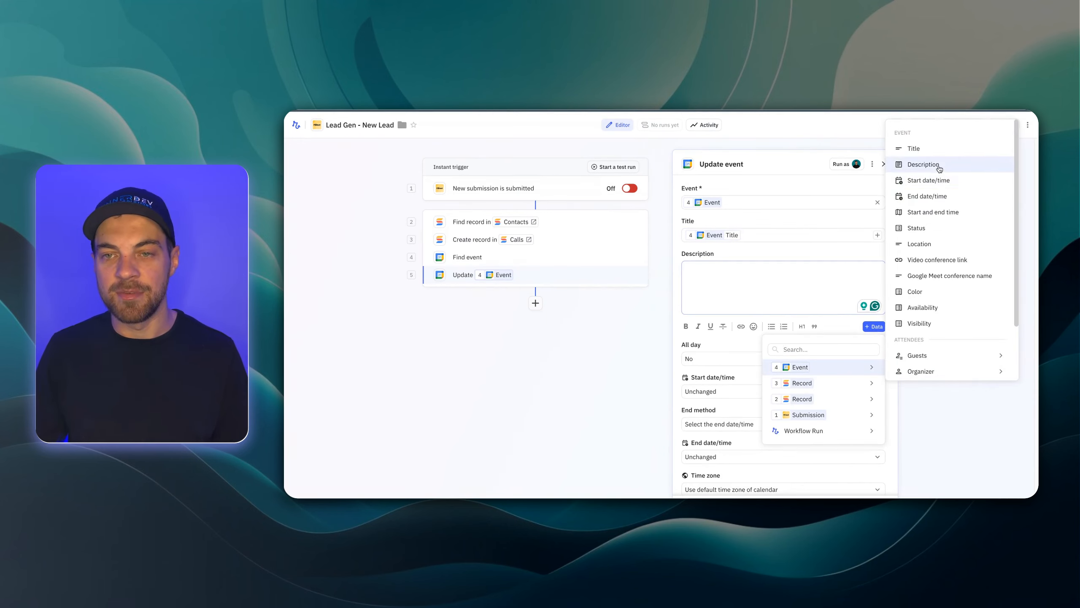
left_click(923, 164)
type("---")
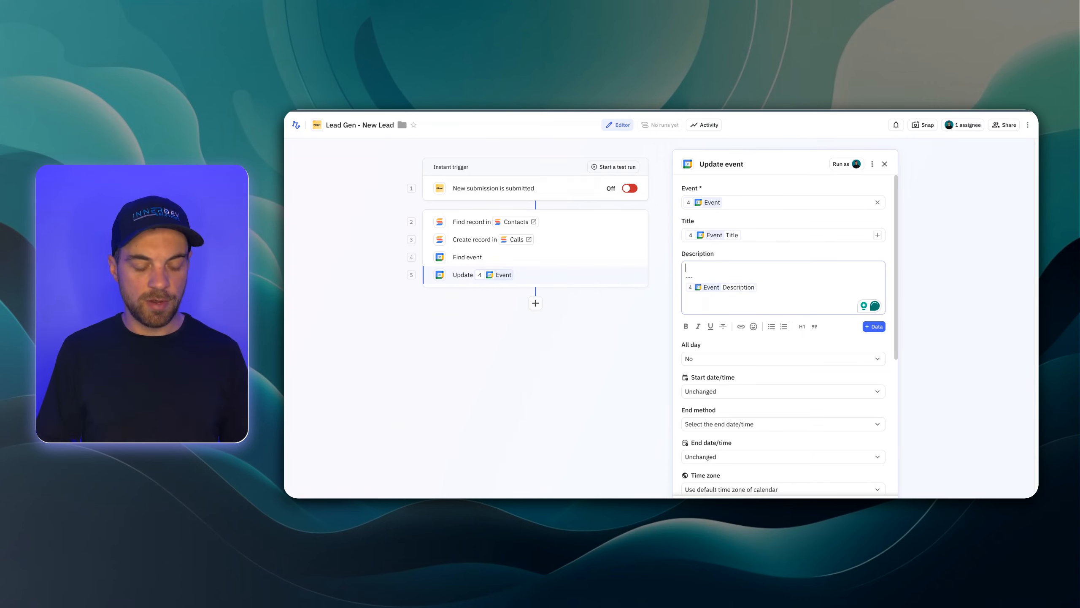
key("Return")
key("Up")
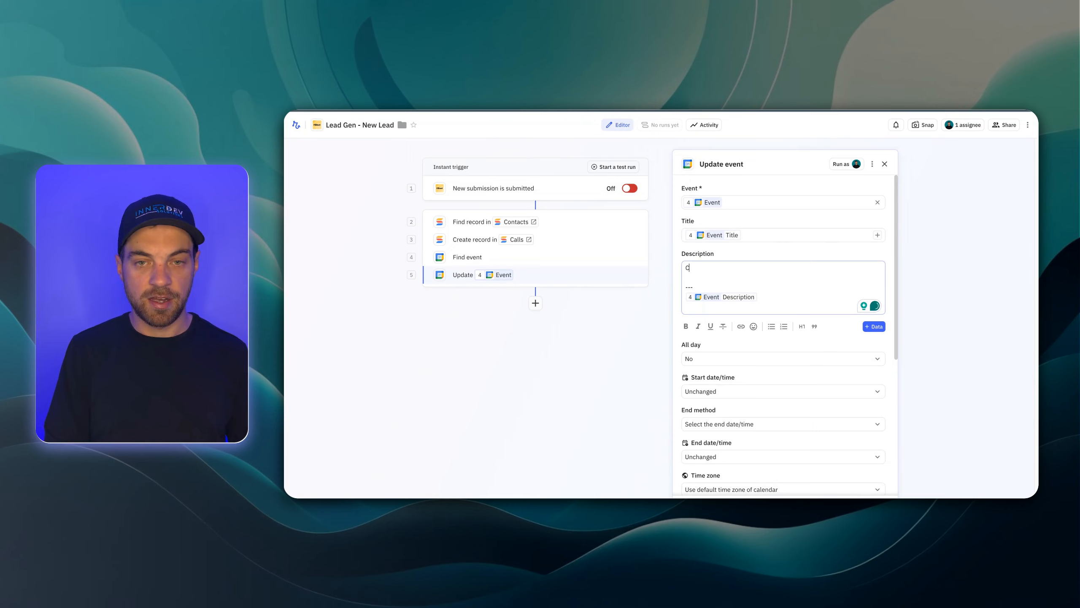
Step: Add the lines "Contact Link - SmartSuite" and "Call Link - SmartSuite" above the separator in the description
type("Contact Link")
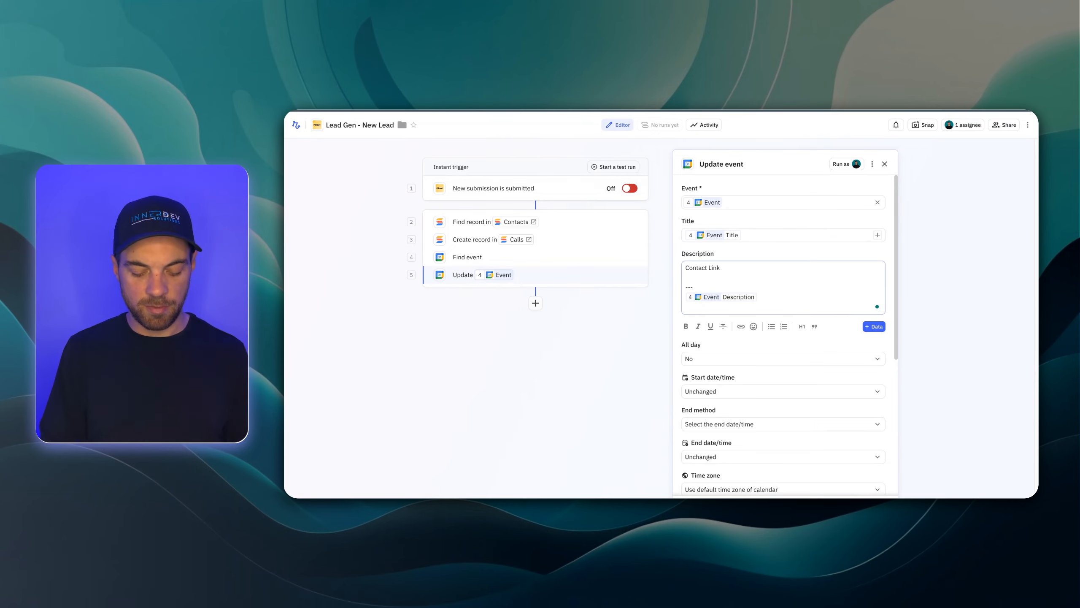
type(" - SmartSu")
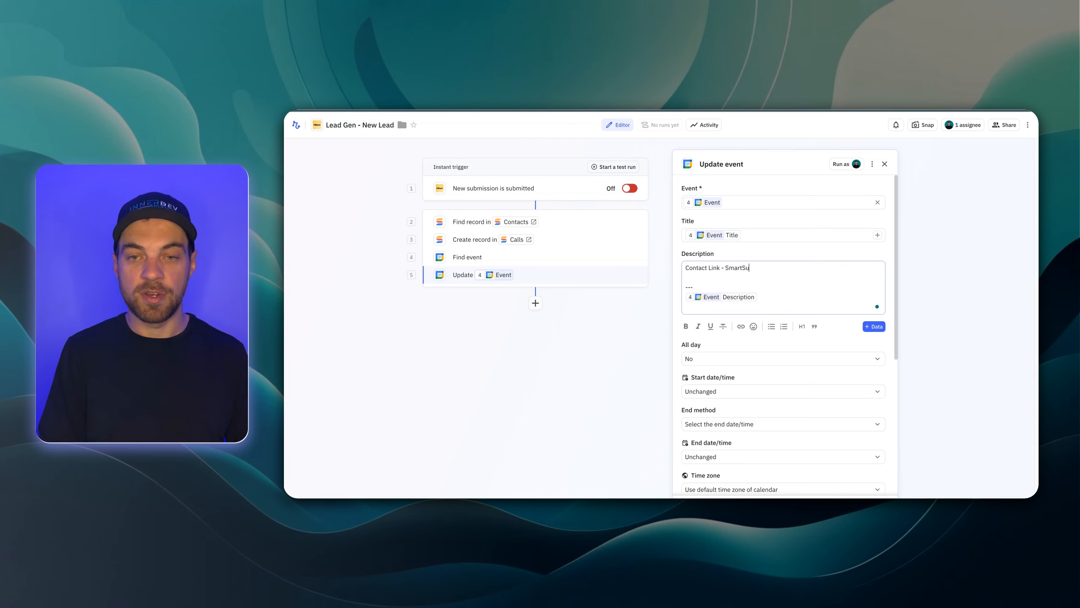
type("ite")
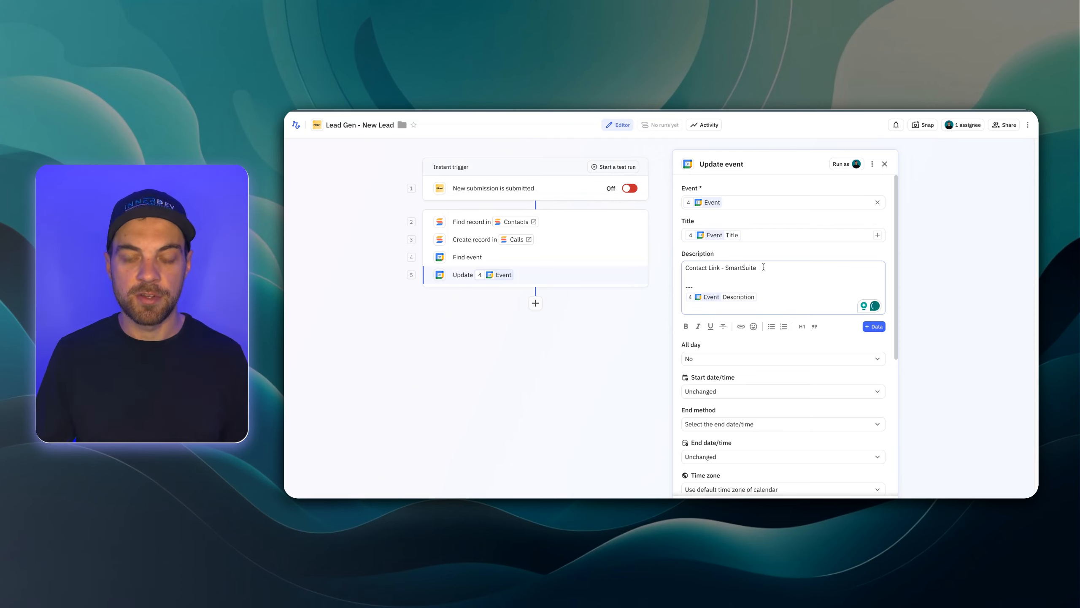
key("Return")
type("Call")
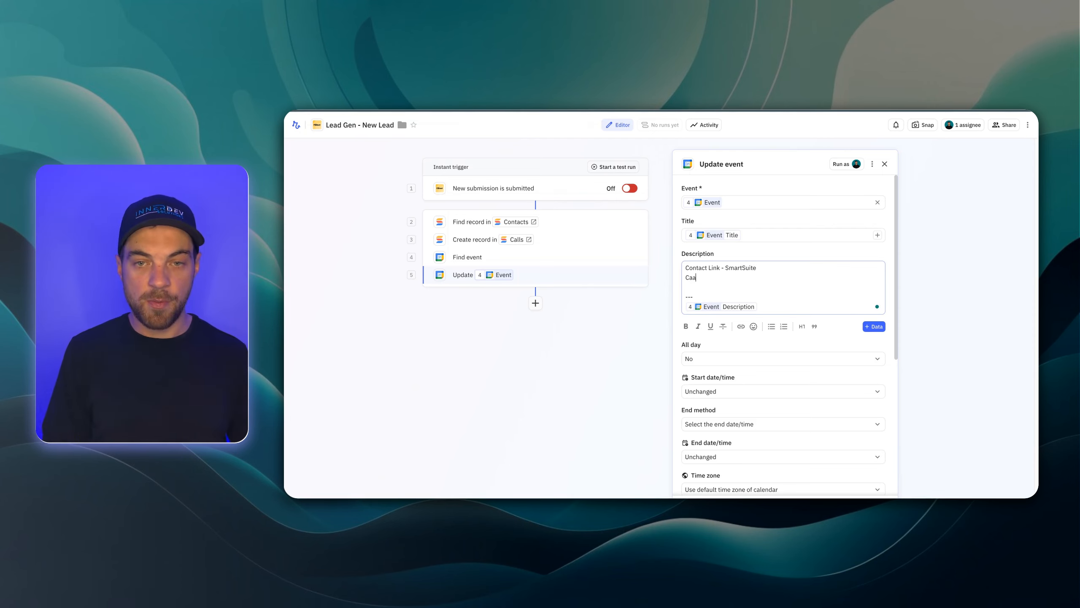
type(" Link -")
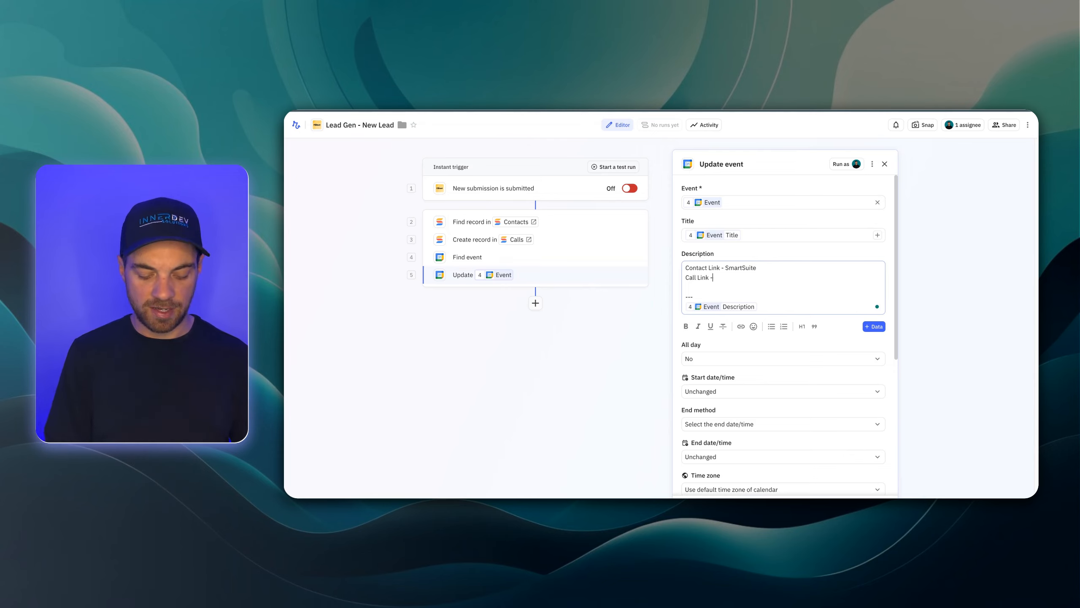
type(" SmartSuite")
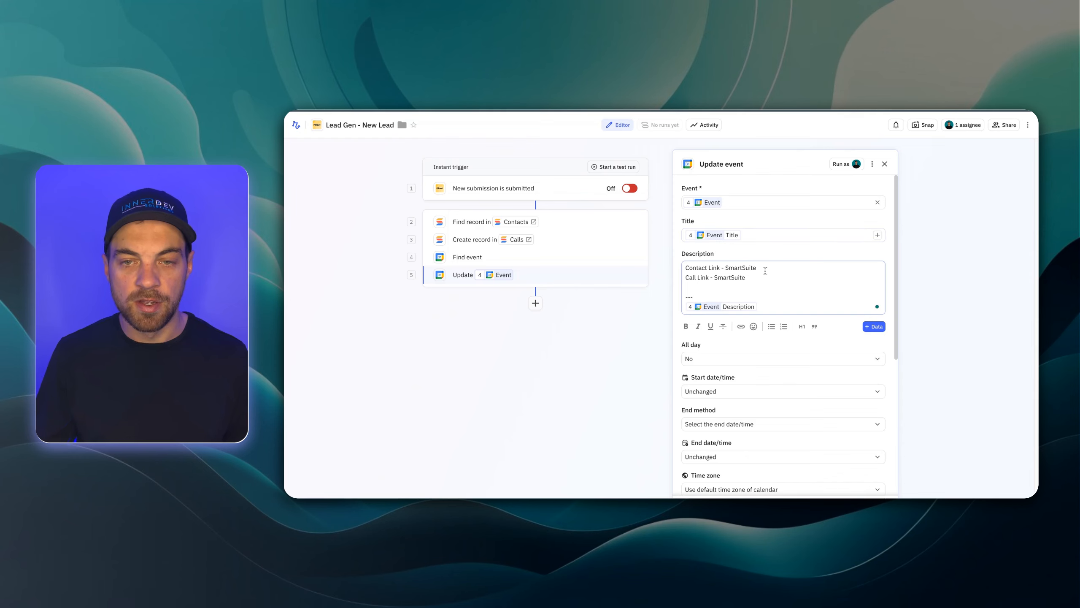
Step: Link the "Contact Link - SmartSuite" text to the Record URL of the contact record found in step 2
triple_click(765, 268)
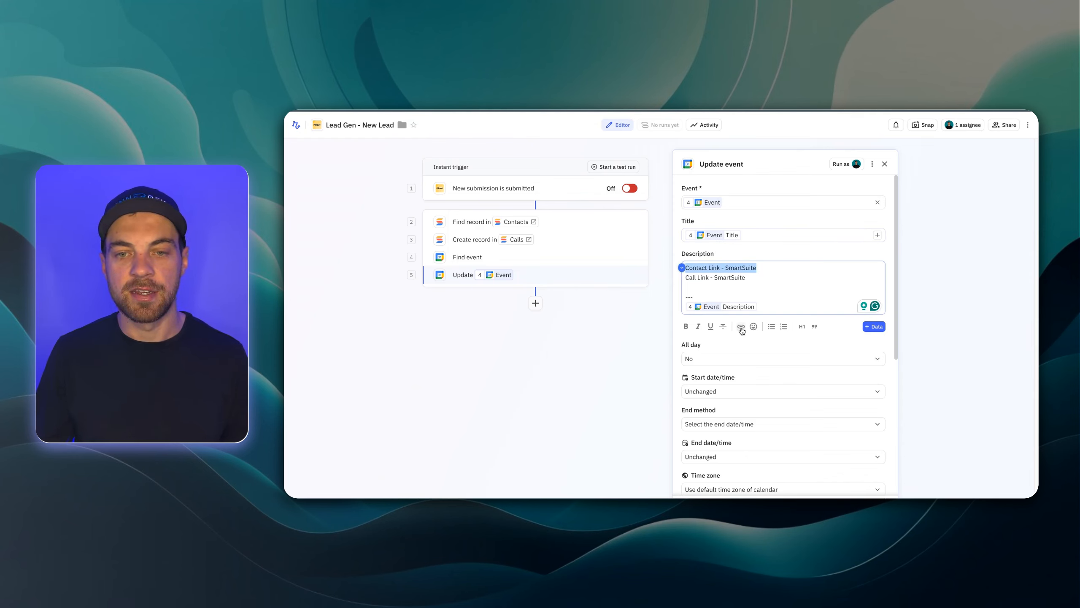
left_click(741, 328)
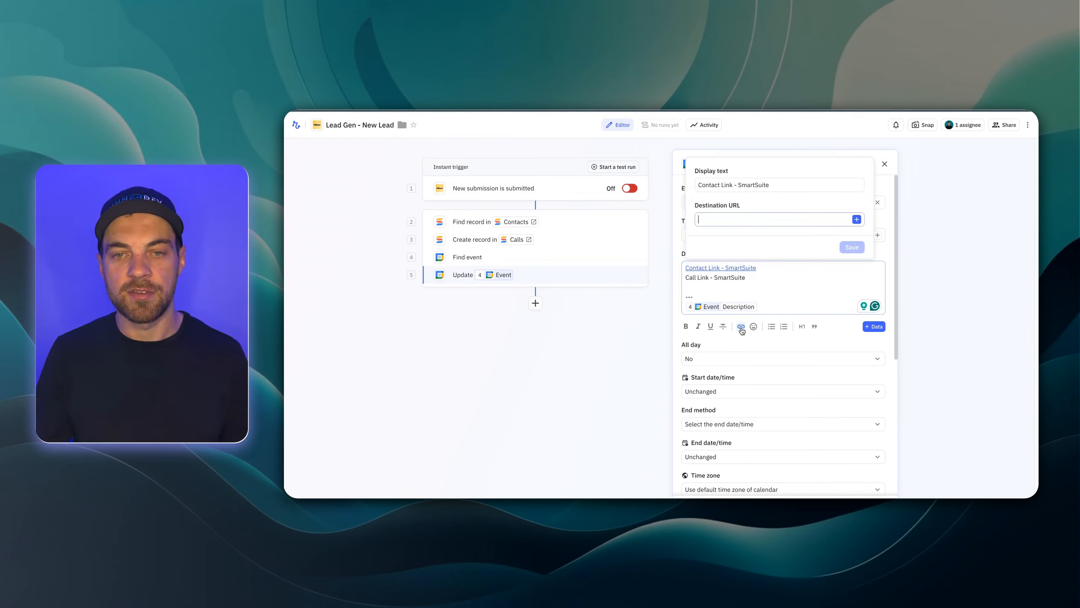
left_click(856, 219)
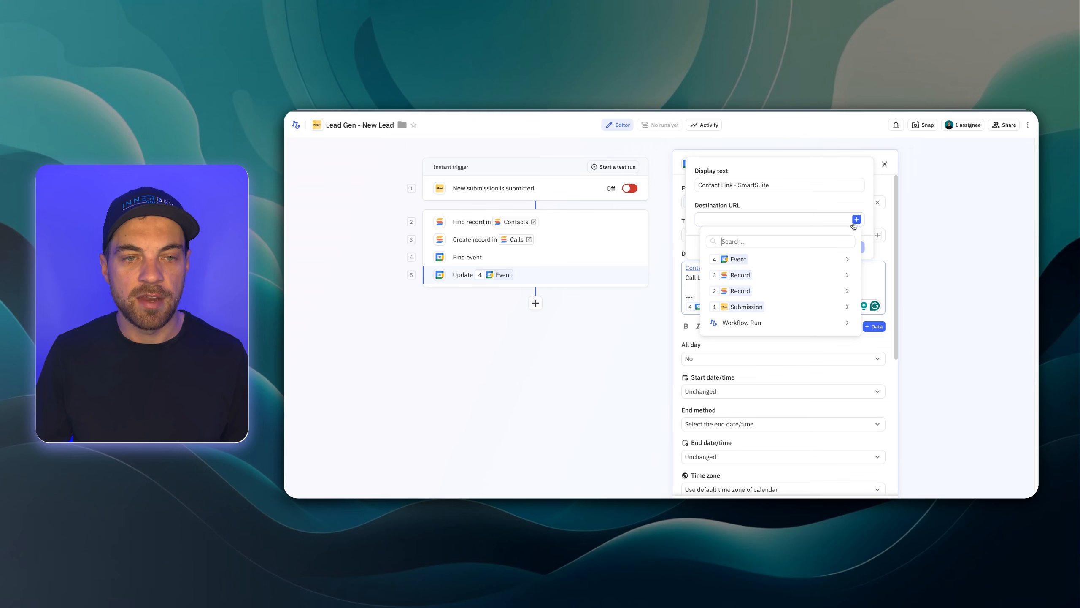
mouse_move(759, 289)
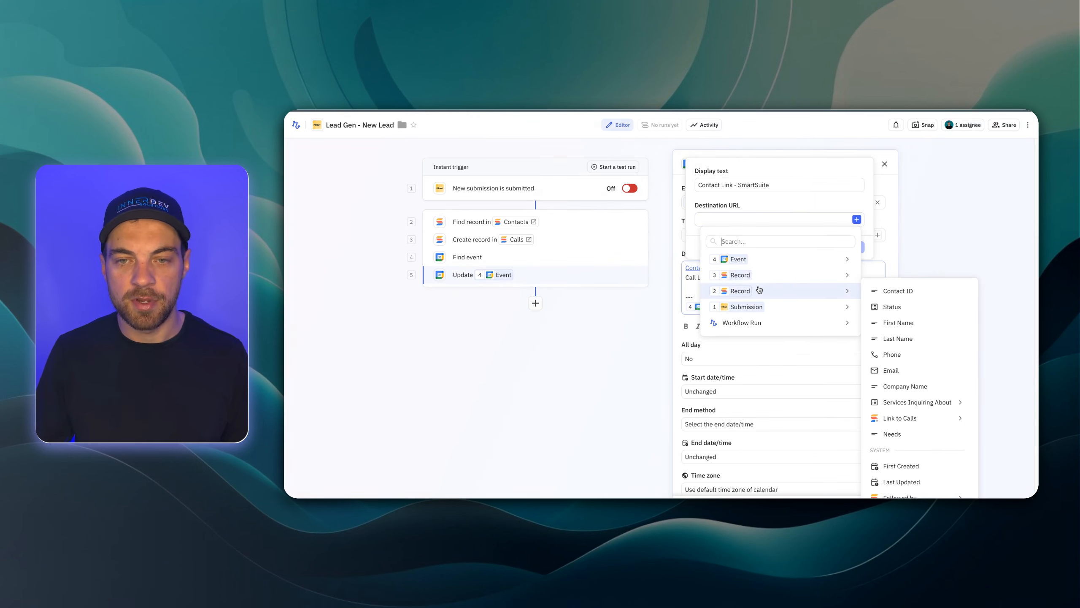
scroll(899, 336, "down", 1)
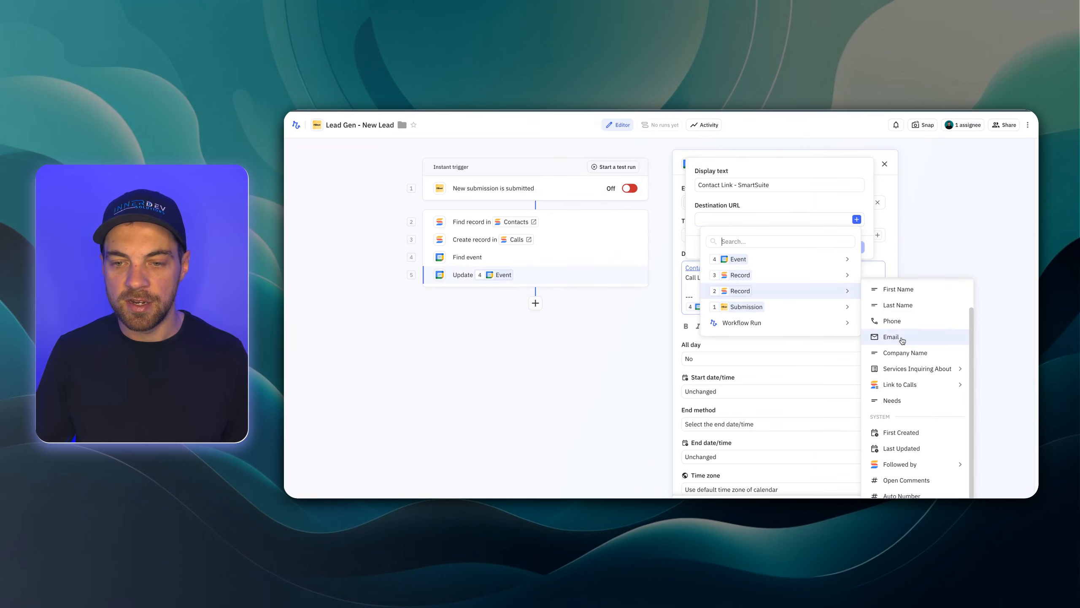
left_click(902, 494)
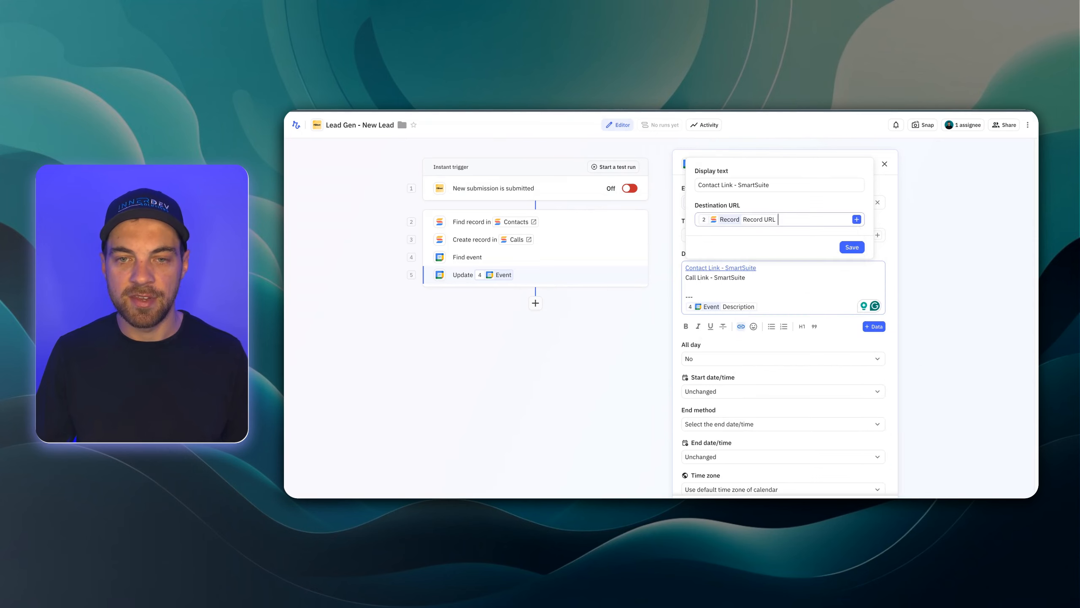
left_click(853, 248)
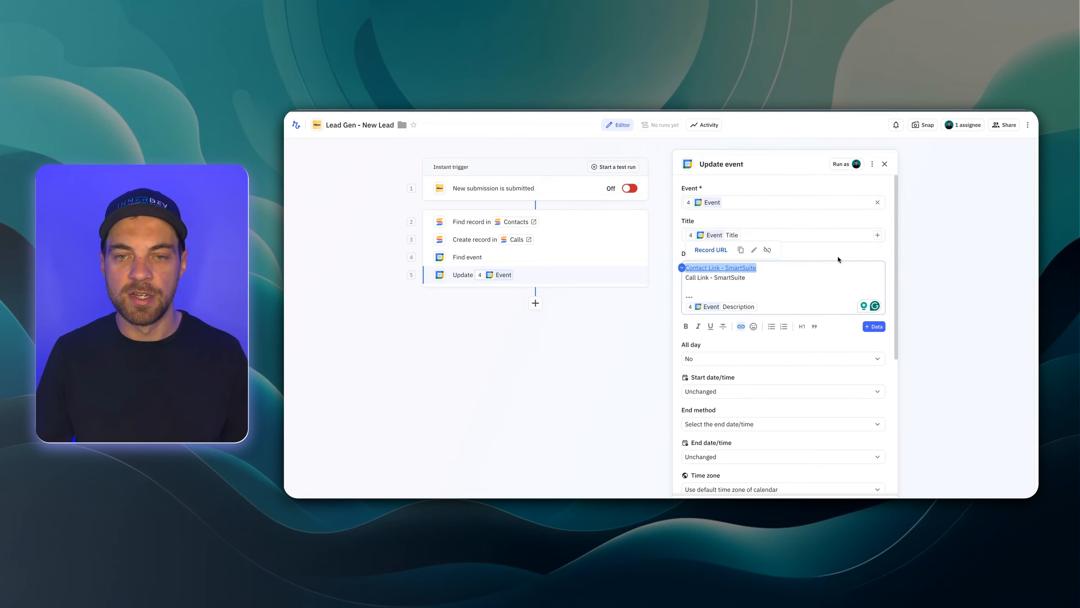
Step: Link the "Call Link - SmartSuite" text to the Record URL of the call record created in step 3
left_click(782, 288)
left_click_drag(752, 277, 685, 279)
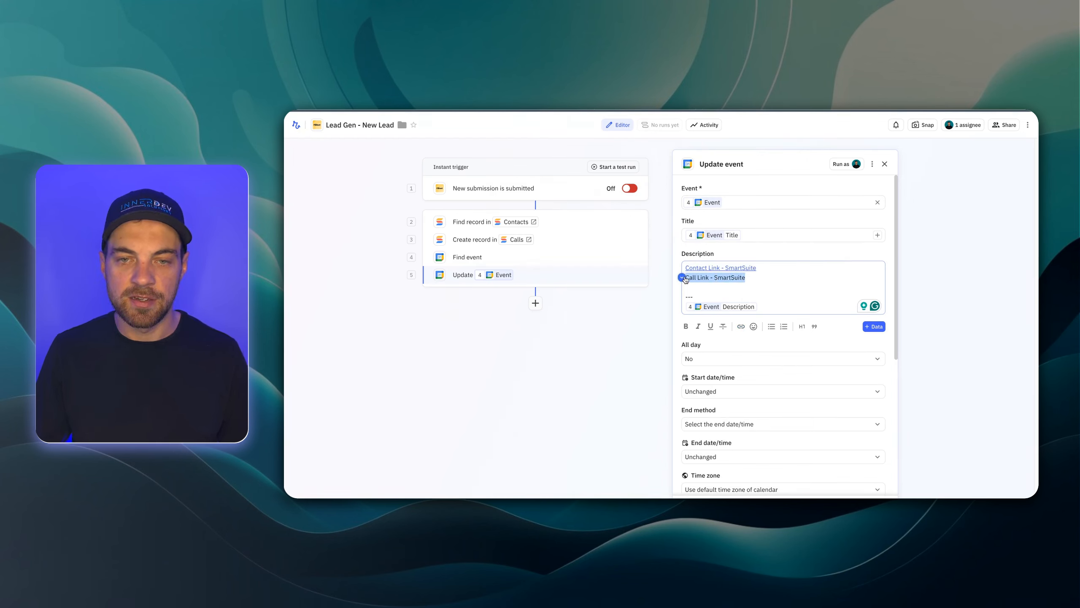
left_click(740, 326)
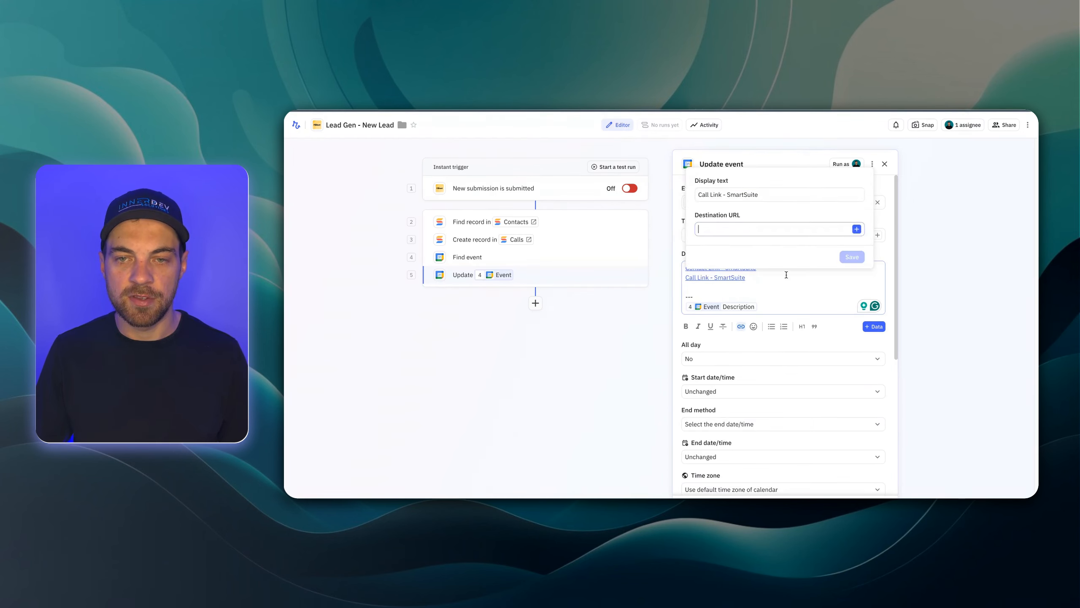
left_click(857, 230)
mouse_move(793, 283)
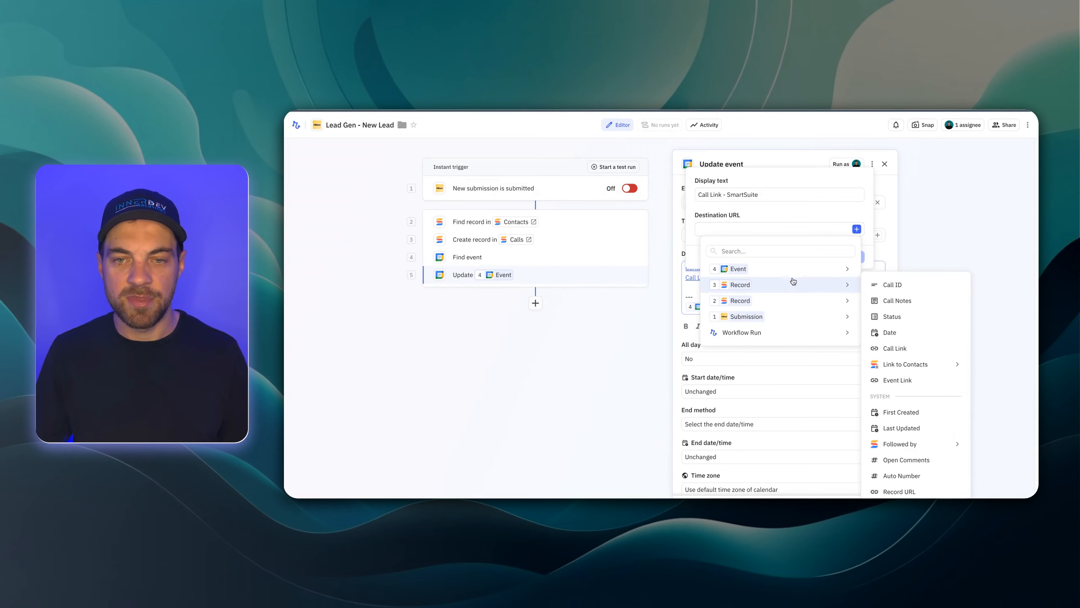
left_click(910, 491)
left_click(852, 257)
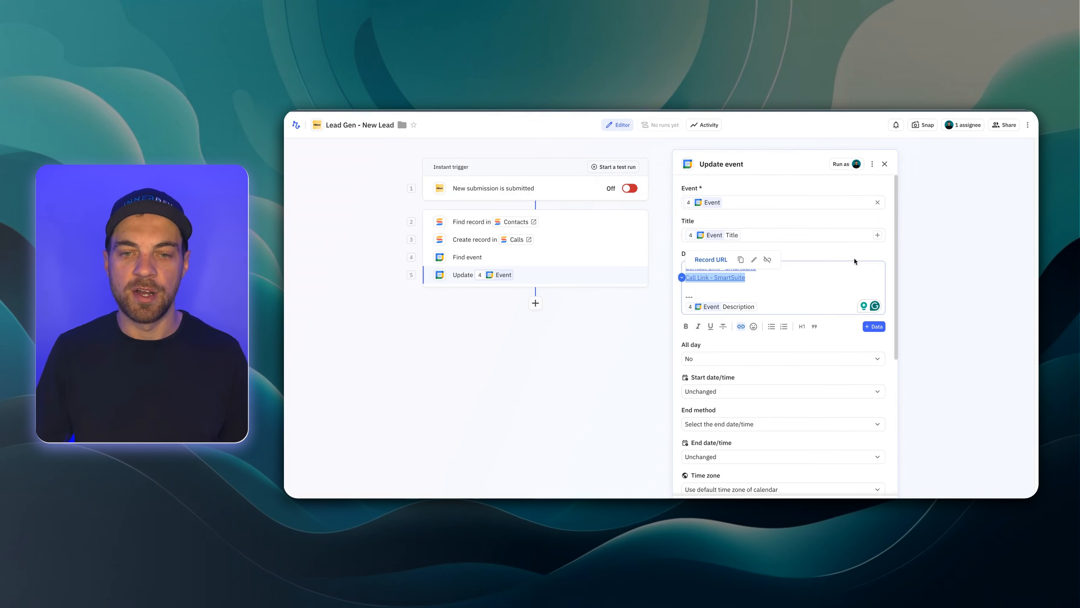
Step: Review the remaining Update event settings down to the invitee notification option and close the step's configuration
scroll(808, 257, "down", 5)
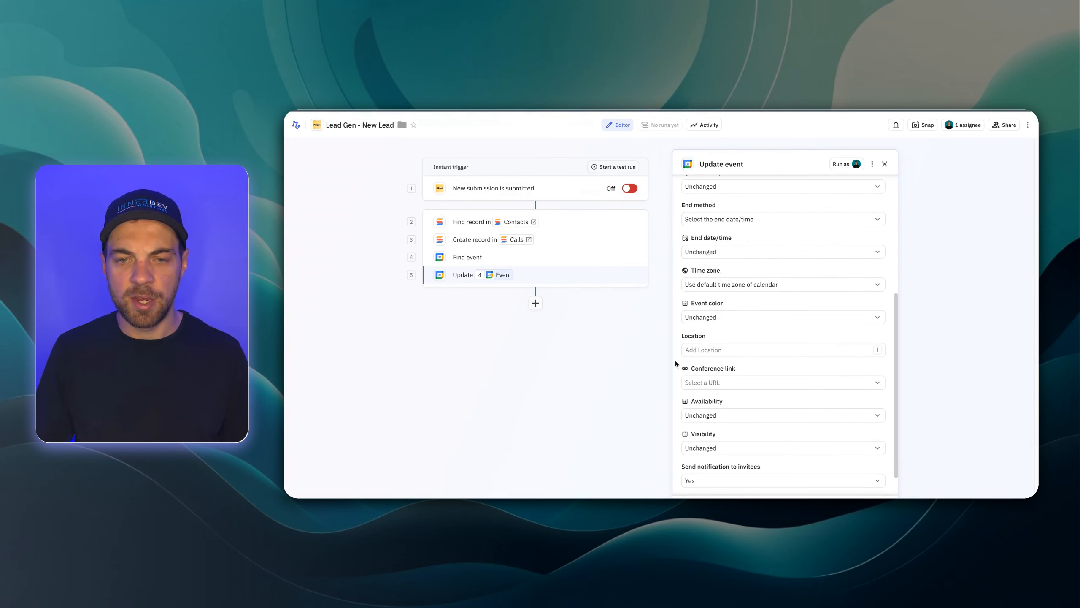
scroll(740, 312, "down", 1)
scroll(740, 313, "down", 1)
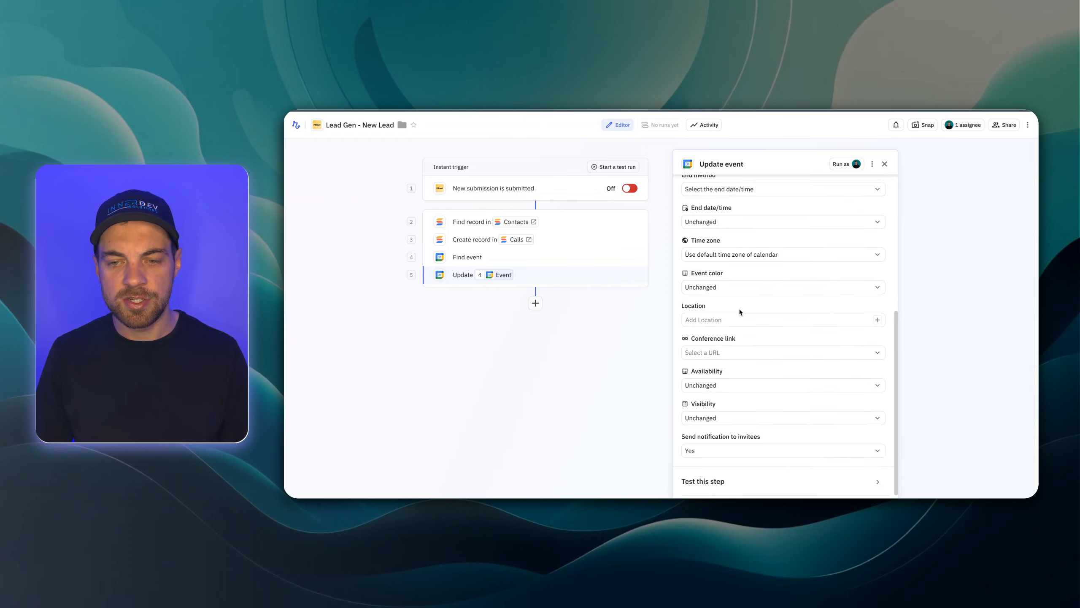
scroll(739, 310, "up", 6)
key("Escape")
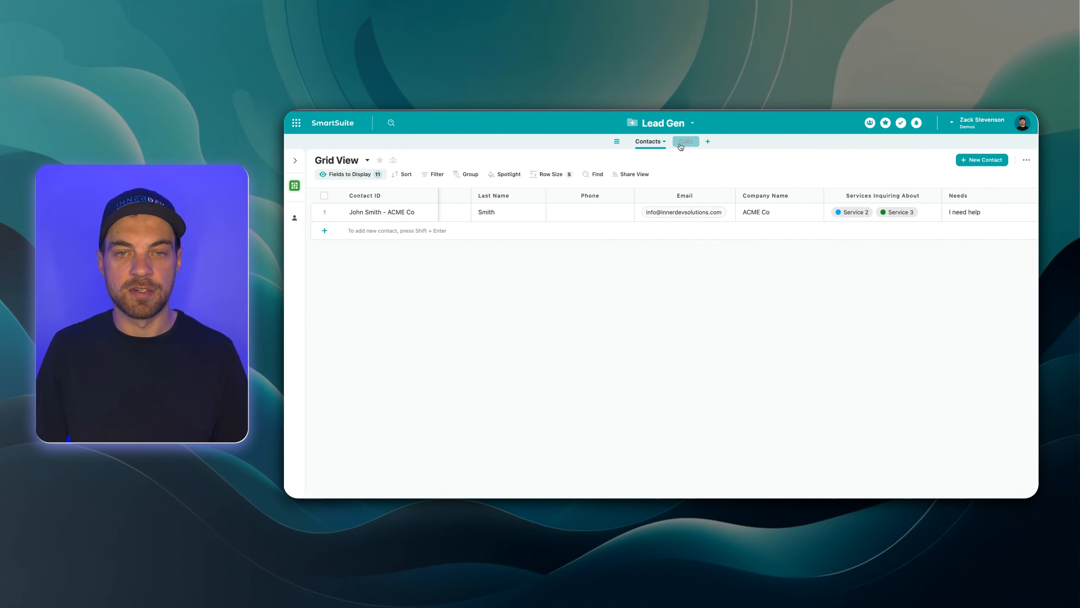
Step: Check the Calls table in SmartSuite and start a test run of the "Lead Gen - New Lead" workflow in Relay.app
left_click(684, 141)
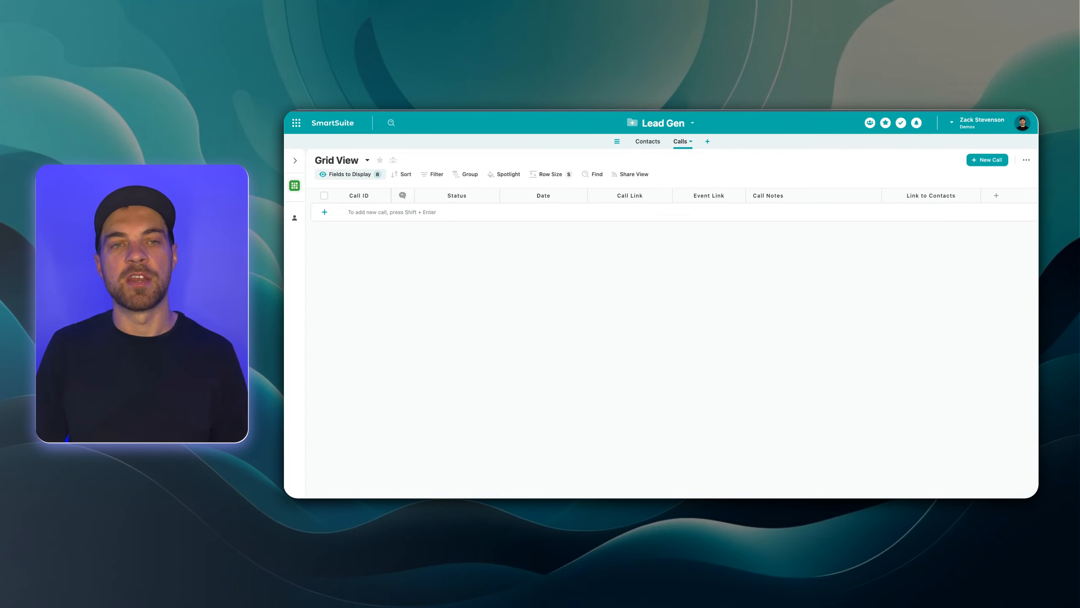
left_click(463, 109)
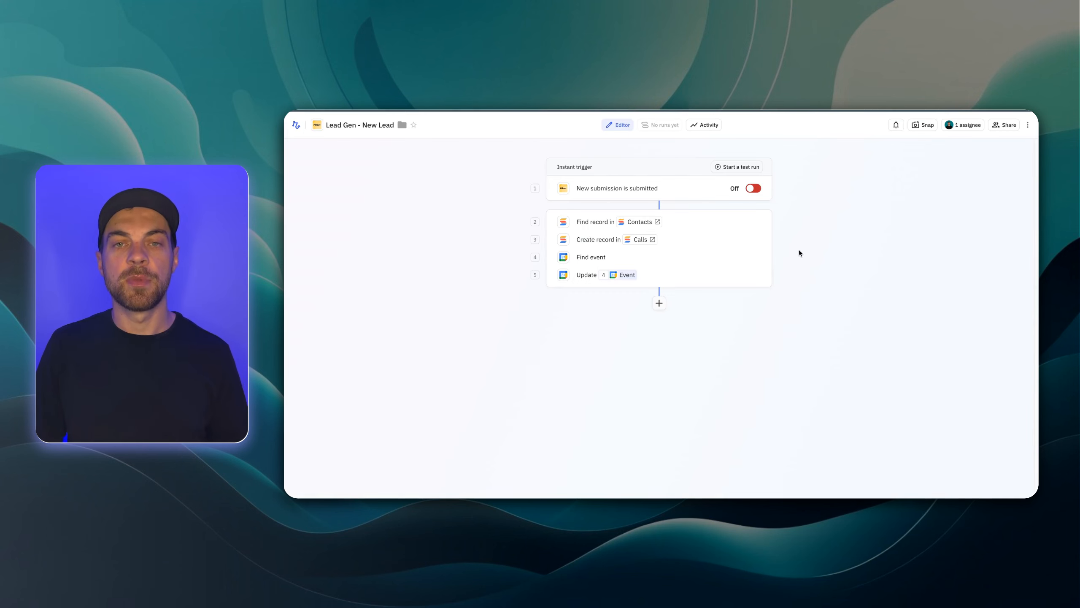
left_click(741, 168)
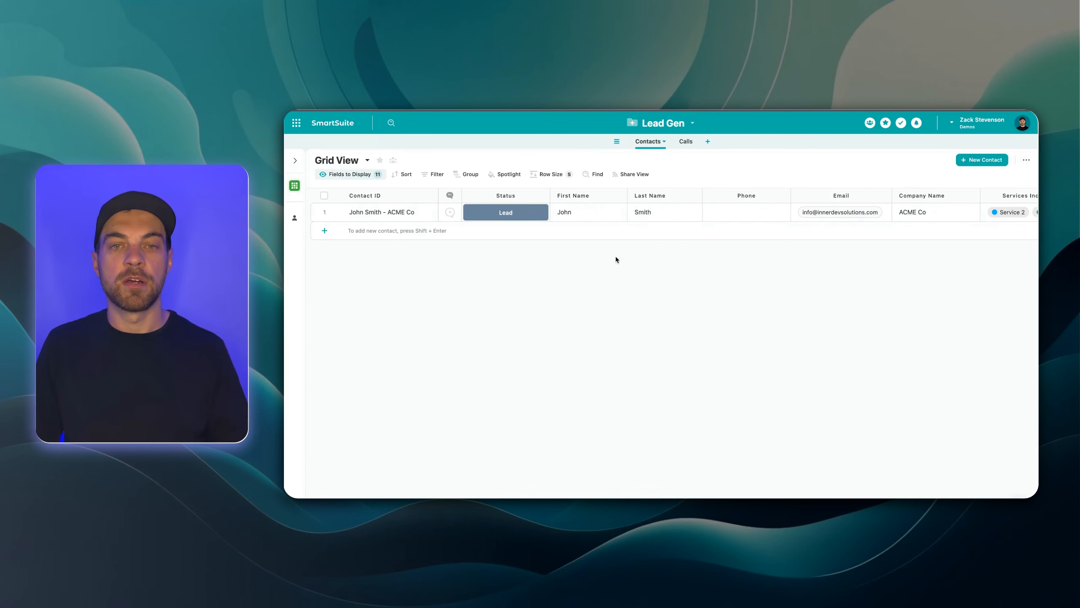
Step: Examine the contact's linked call in SmartSuite and the new record's date, event link and contact in the Calls table
scroll(555, 230, "right", 8)
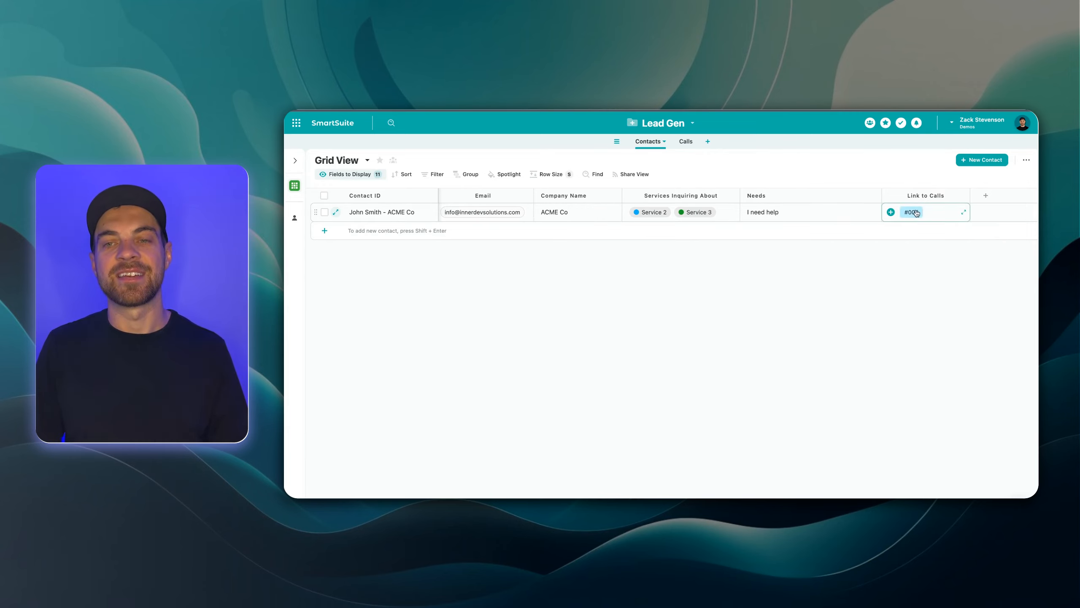
left_click(685, 143)
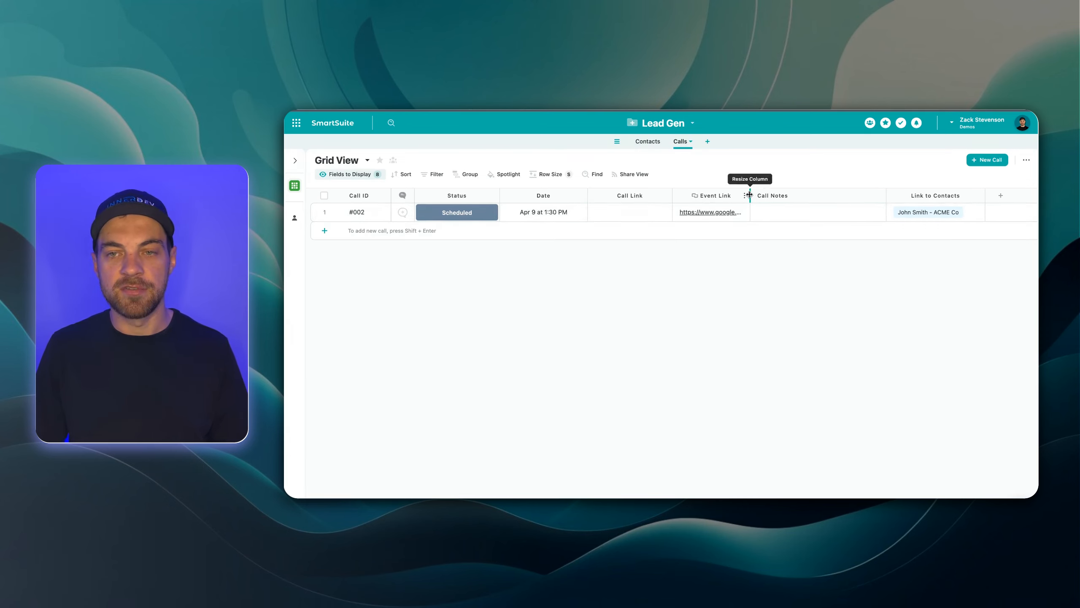
left_click_drag(747, 195, 750, 195)
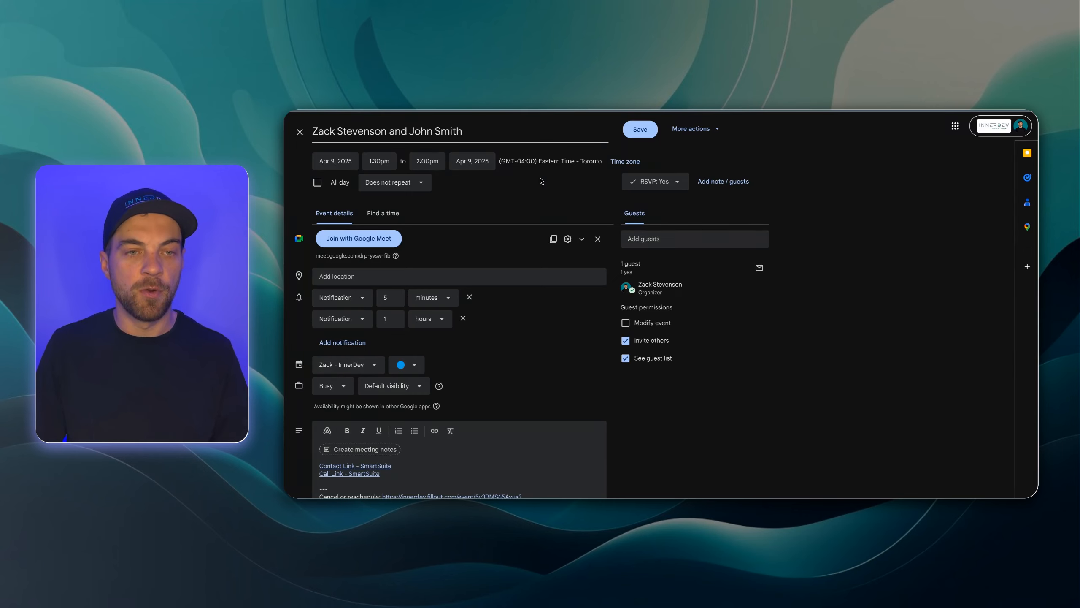
Step: Open the contact's SmartSuite record through "Contact Link - SmartSuite" in the calendar event and review its details and linked call
right_click(456, 242)
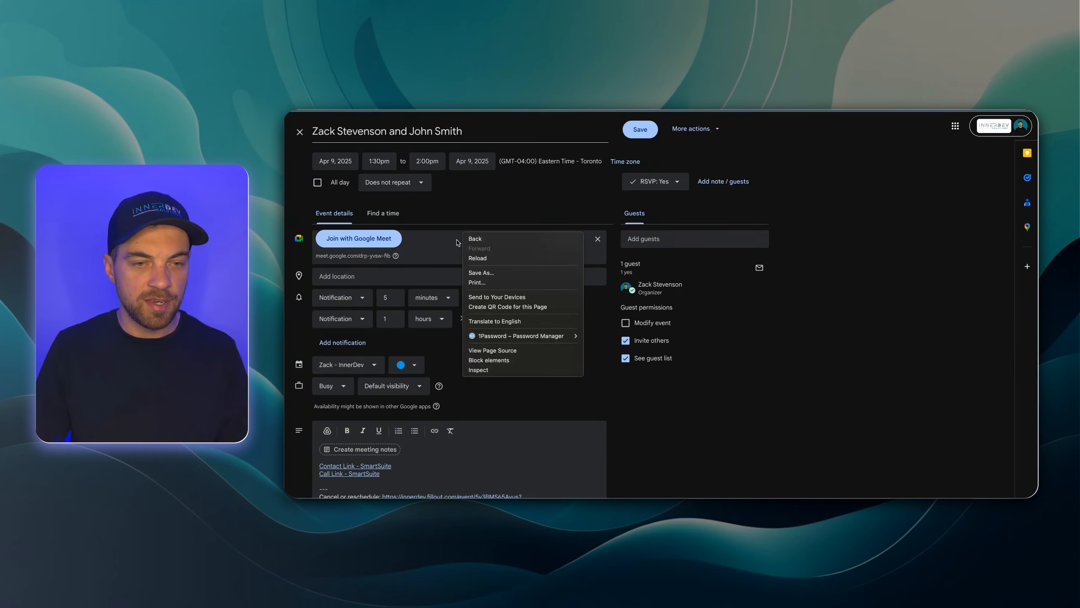
left_click(609, 413)
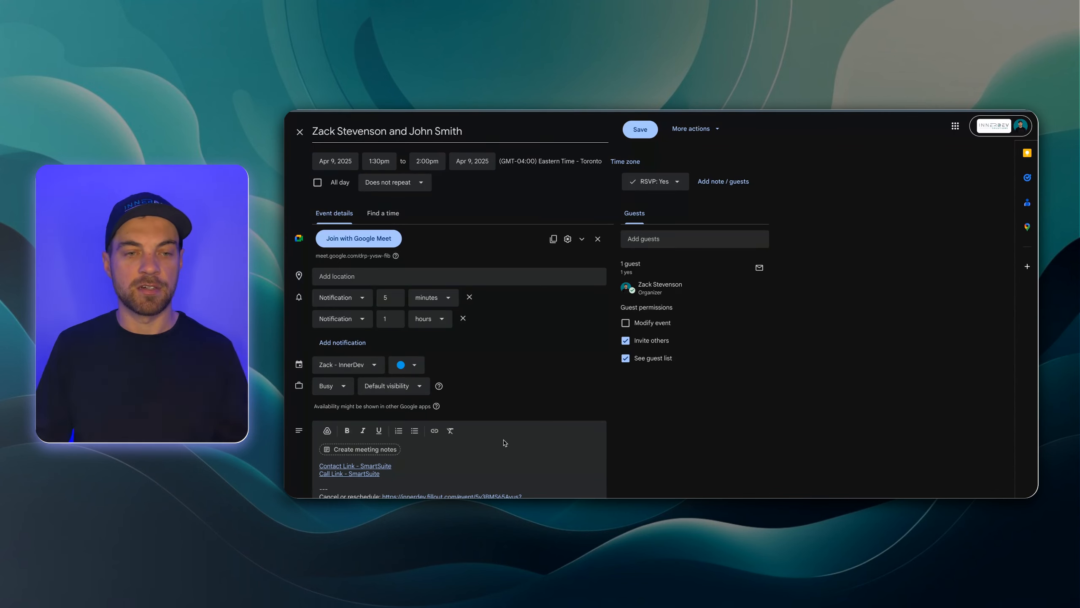
left_click(382, 466)
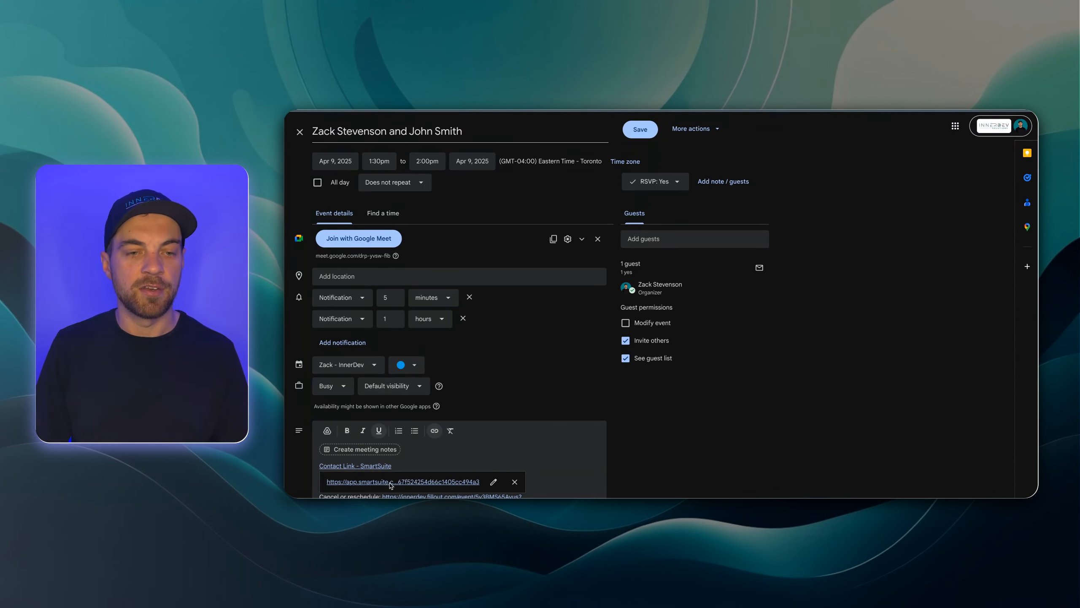
left_click(390, 484)
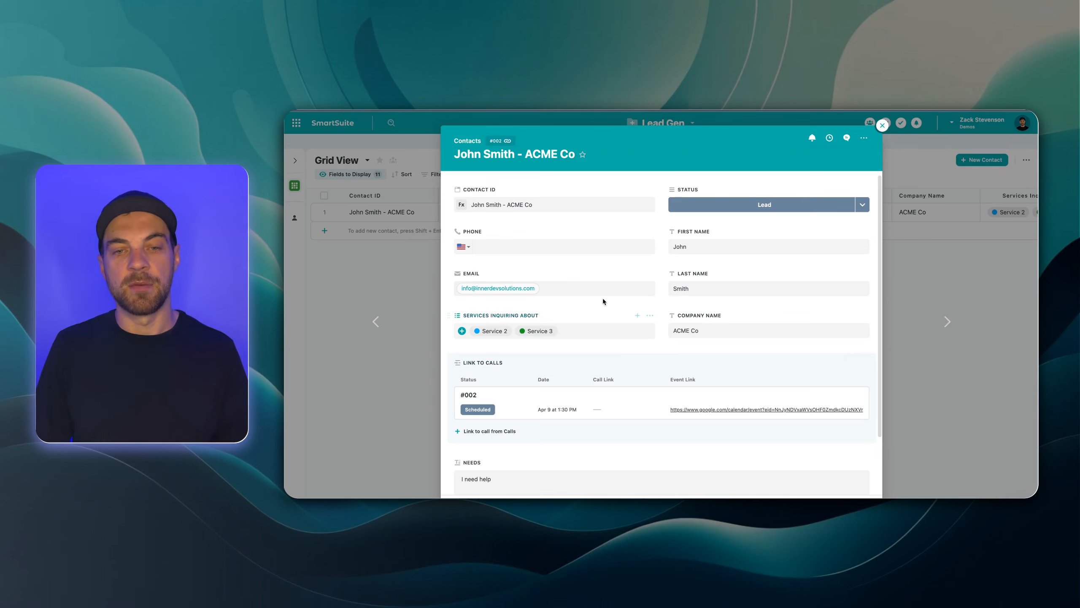
scroll(619, 298, "down", 2)
scroll(609, 300, "up", 2)
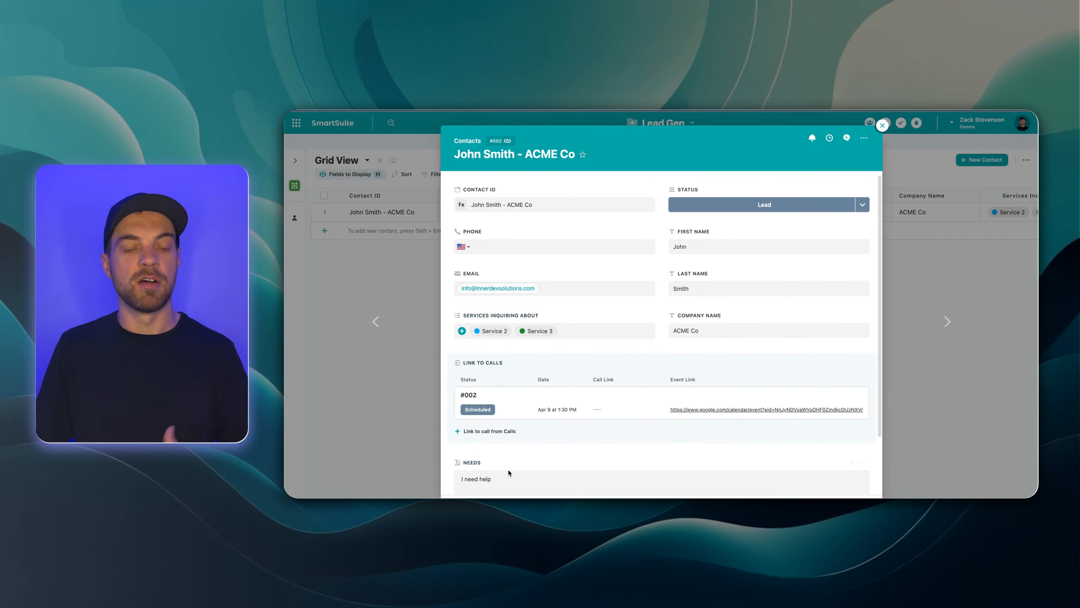
scroll(524, 467, "down", 1)
left_click(498, 440)
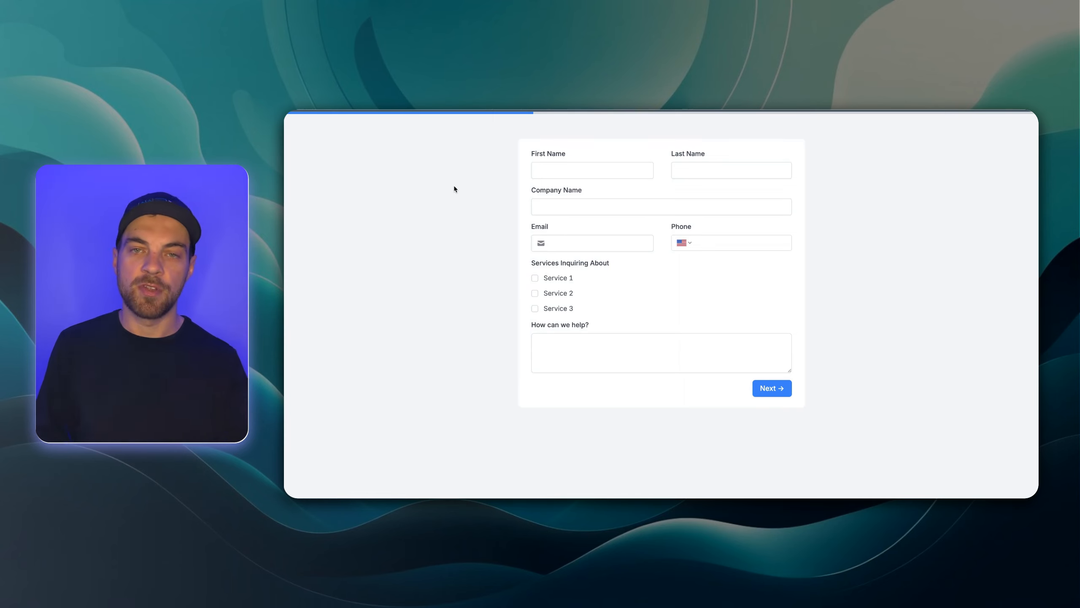
left_click(630, 170)
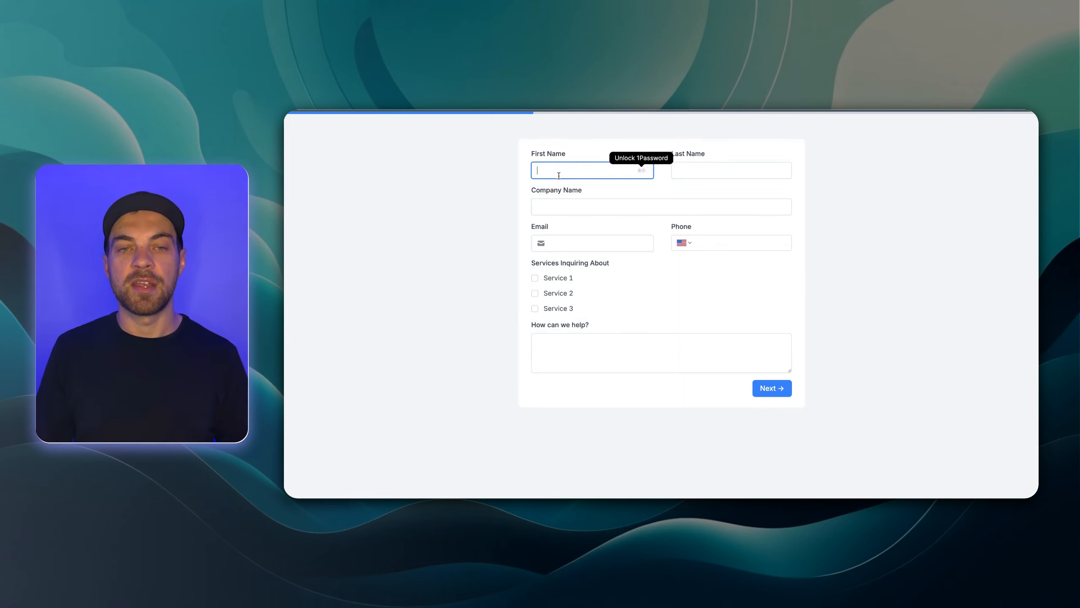
left_click(772, 388)
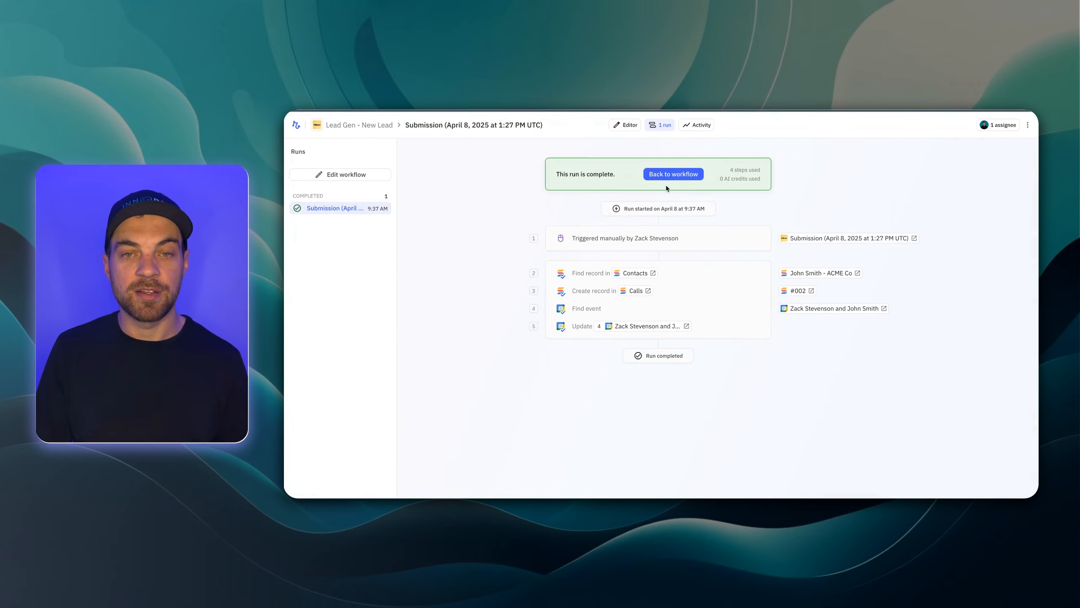
Step: Return from the completed run to the workflow editor in Relay.app and browse the Web scraping actions for an additional step
left_click(666, 178)
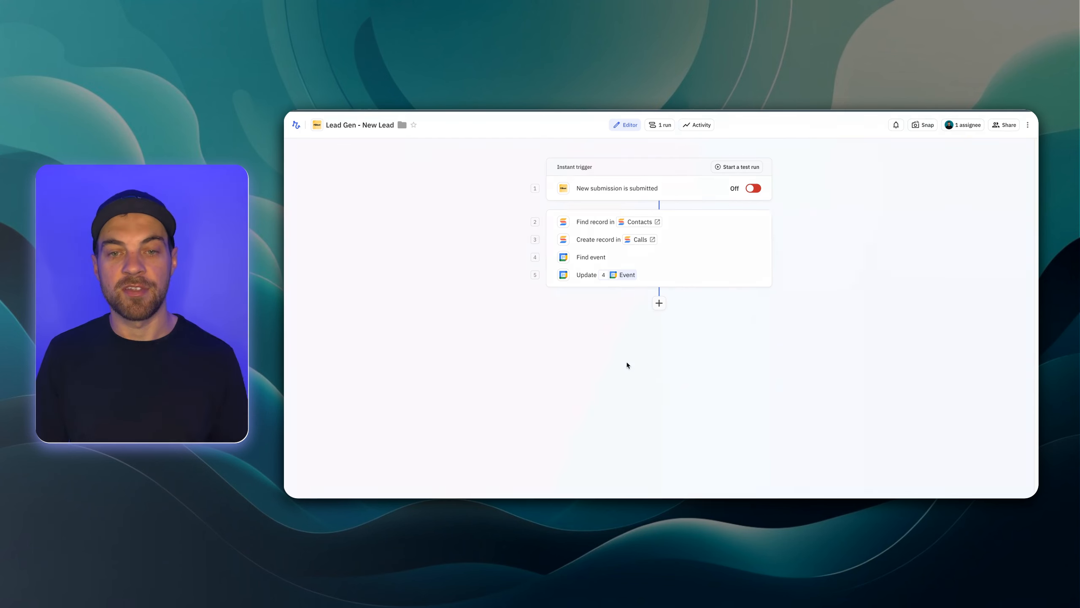
left_click(659, 303)
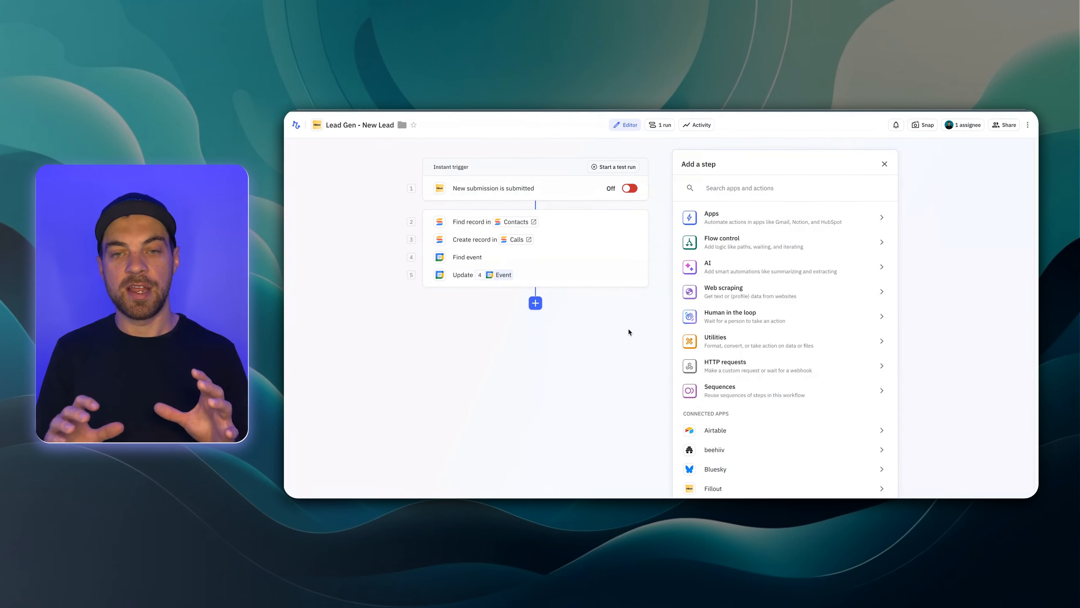
left_click(712, 294)
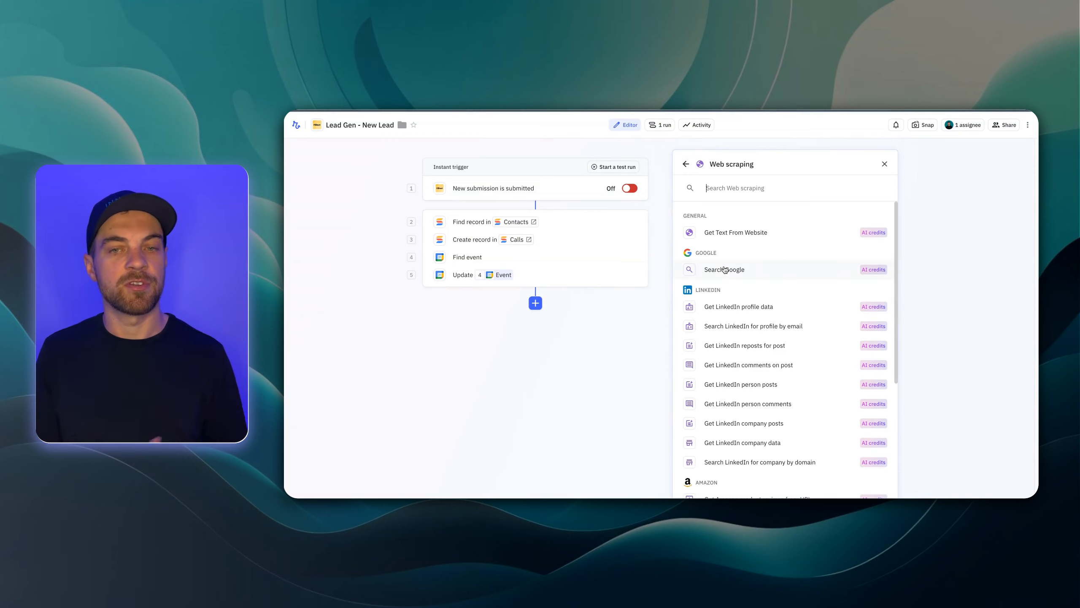
scroll(731, 240, "down", 3)
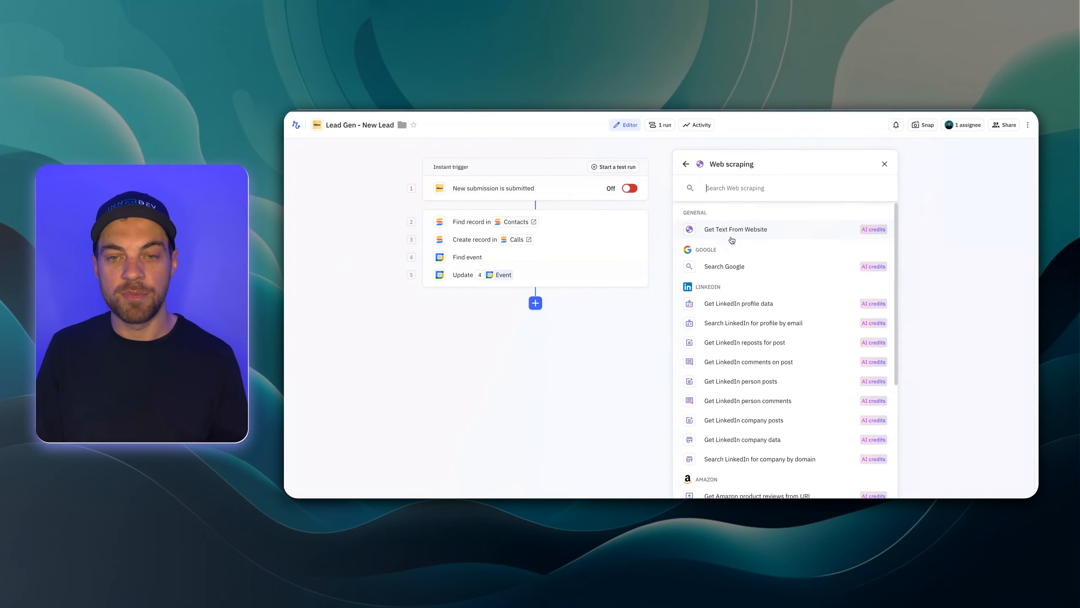